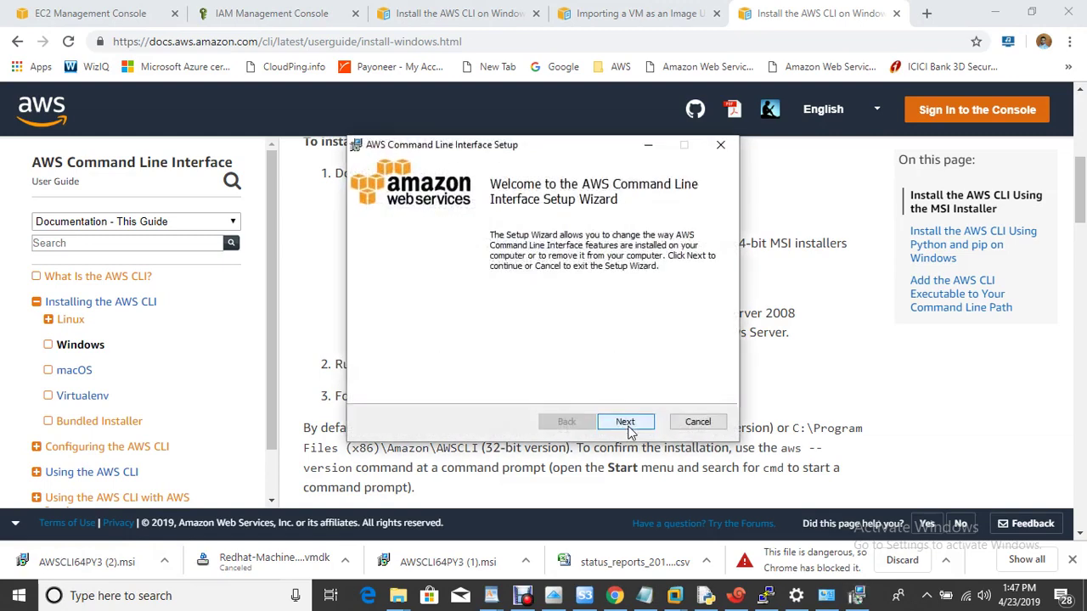
# Step: Cancel the AWS CLI setup at the Change/Repair/Remove page and close the wizard unchanged
pyautogui.click(626, 423)
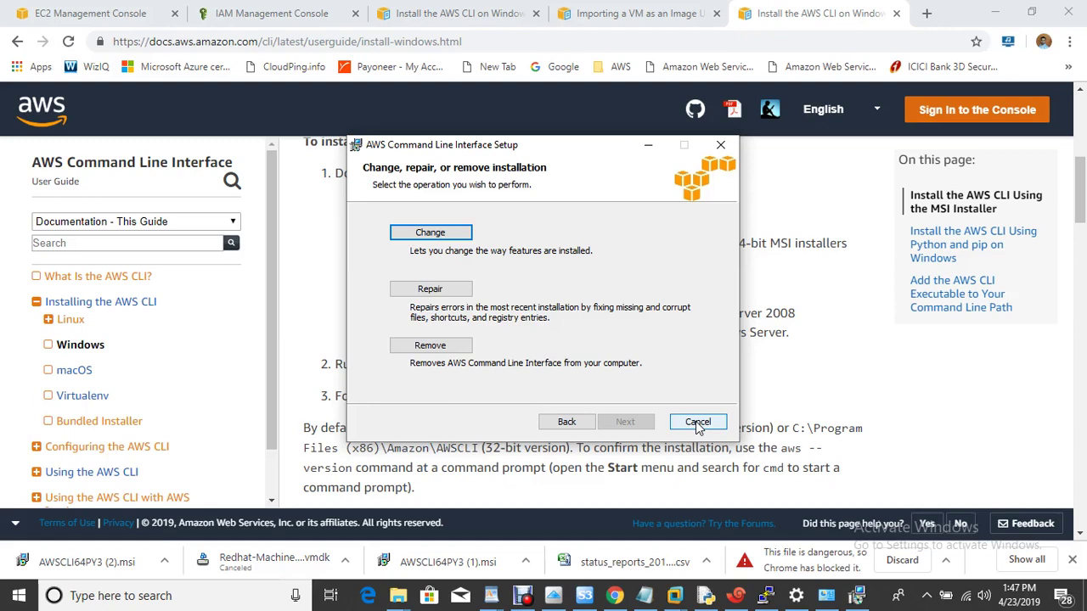
pyautogui.click(697, 423)
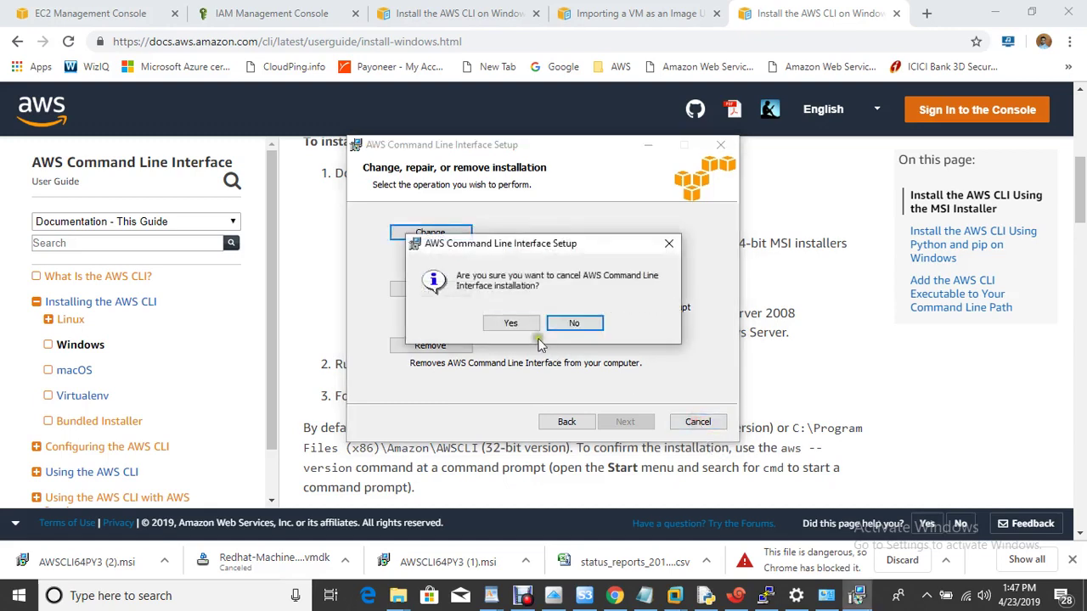
pyautogui.click(524, 331)
pyautogui.click(627, 423)
# Step: Highlight the access-keys step in the notes and start aws configure in a new Command Prompt
pyautogui.click(661, 595)
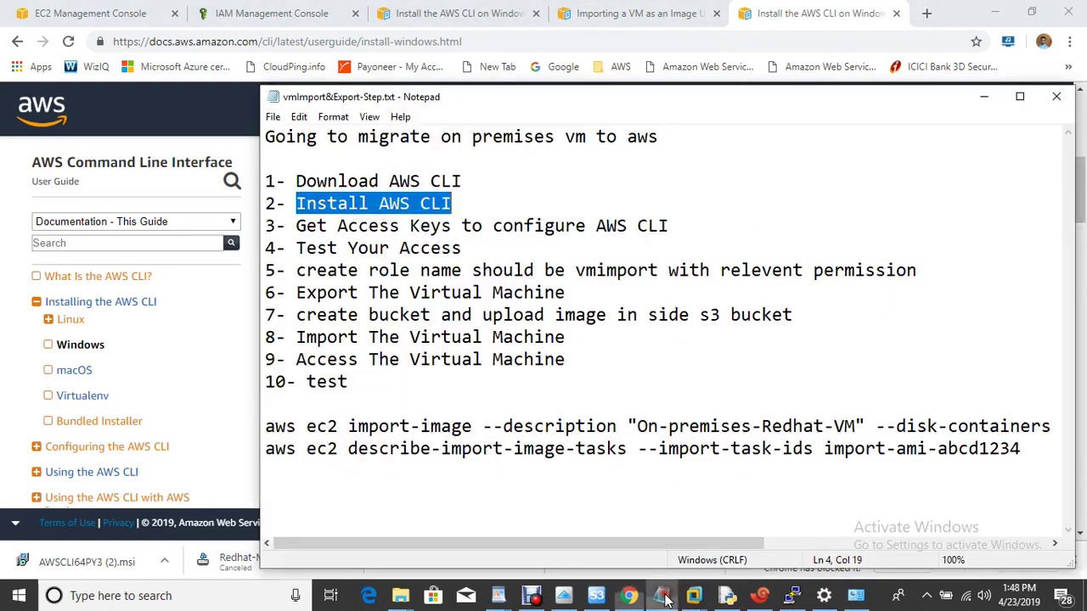
pyautogui.moveTo(297, 226); pyautogui.dragTo(699, 240)
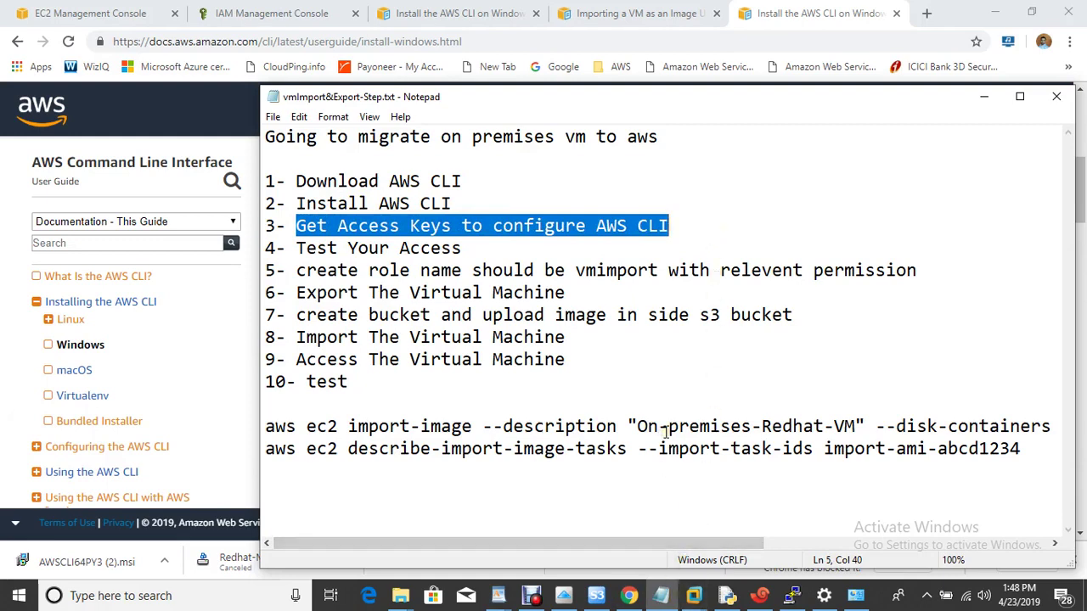
pyautogui.press('super+r')
pyautogui.write('cmd')
pyautogui.press('Return')
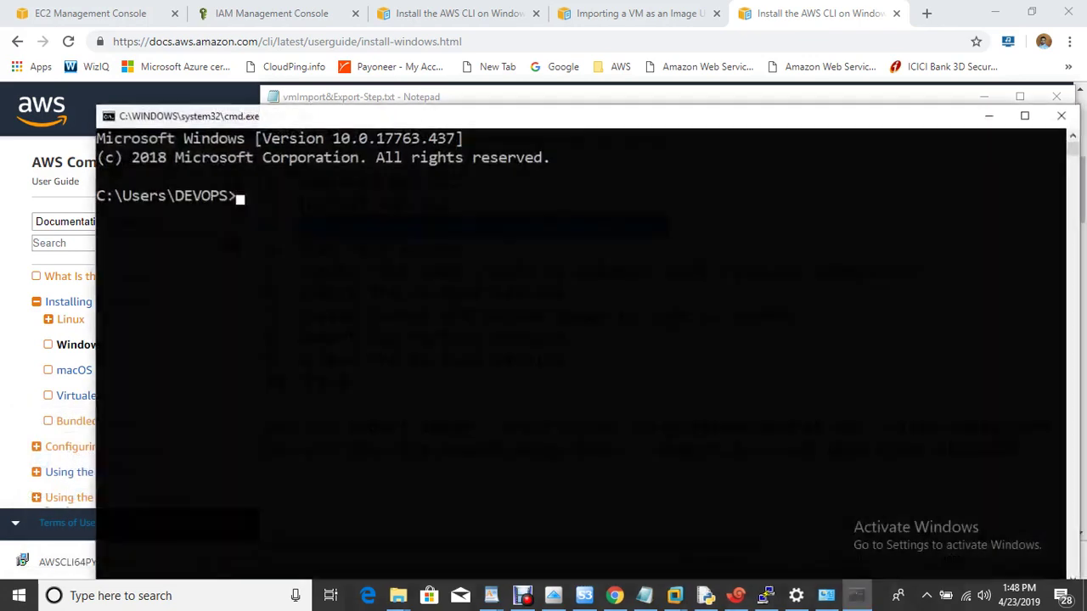
pyautogui.write('aws c')
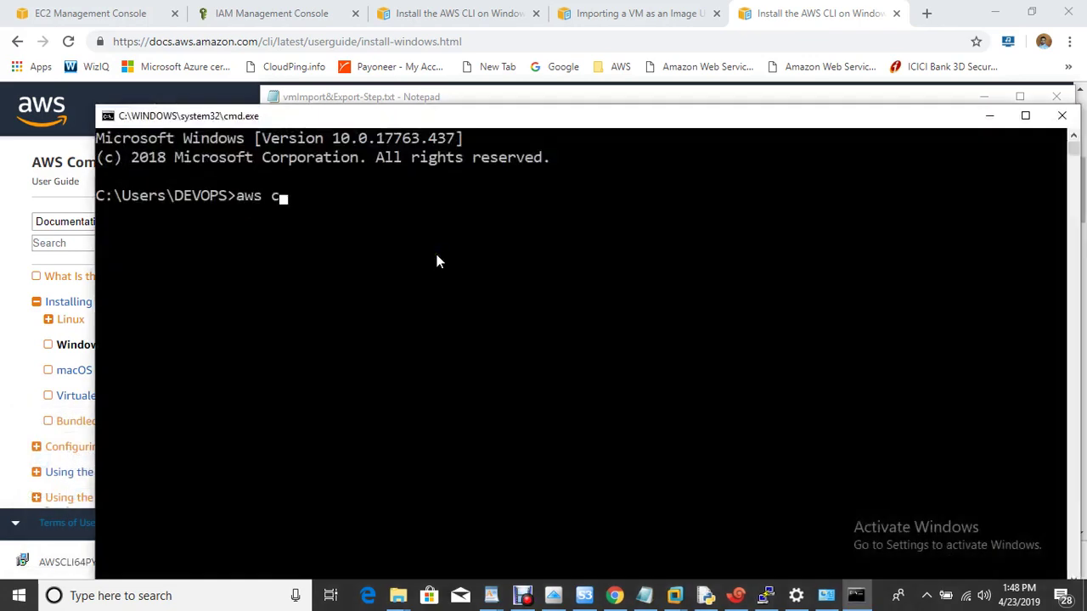
pyautogui.write('onfigure')
pyautogui.press('Return')
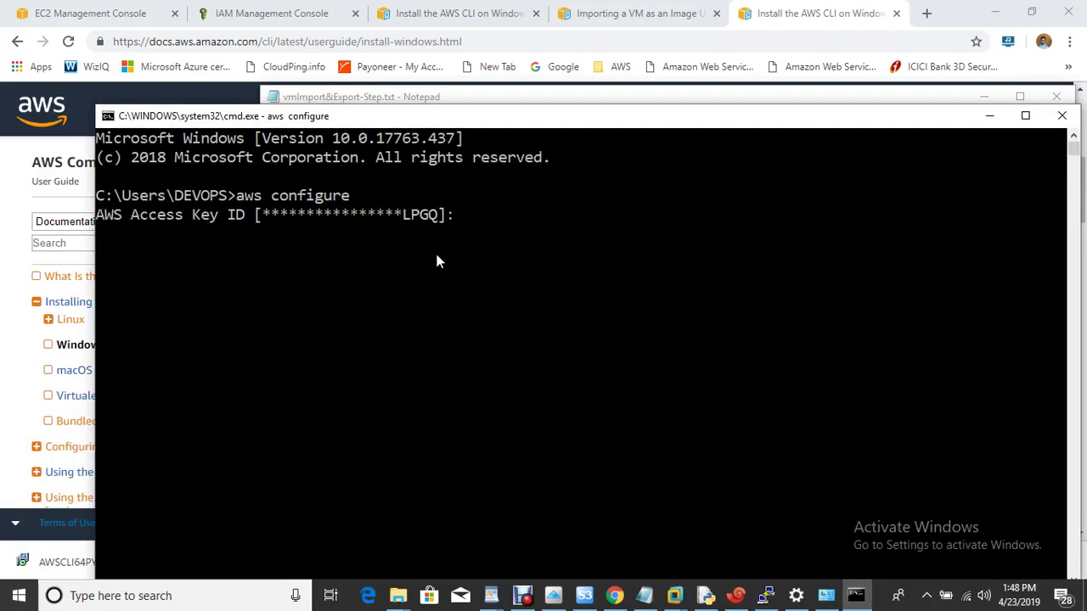
# Step: Delete the second active access key on the My Security Credentials page
pyautogui.click(113, 12)
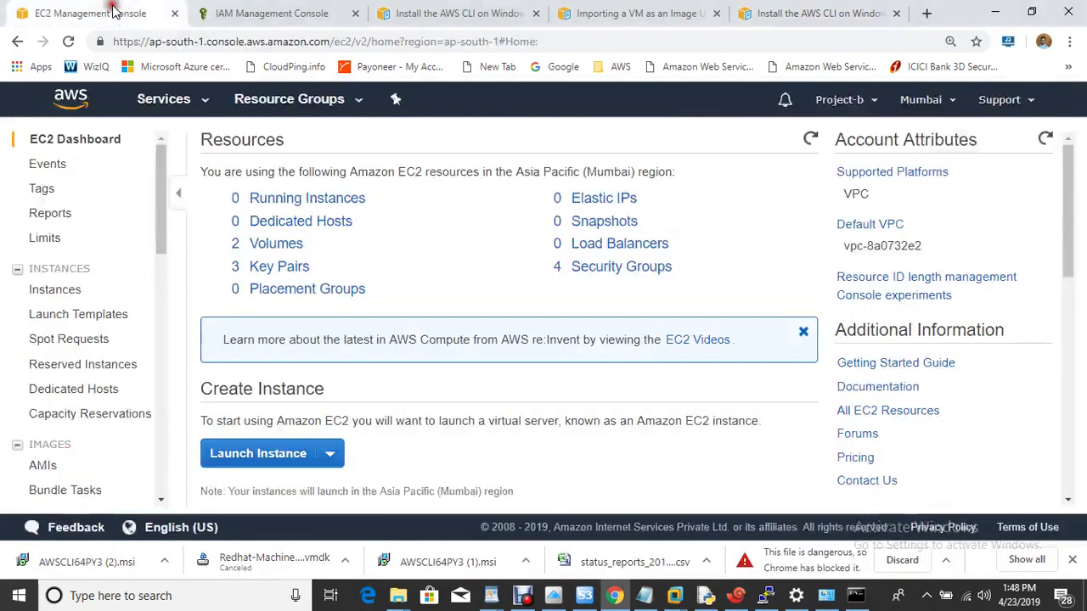
pyautogui.click(838, 98)
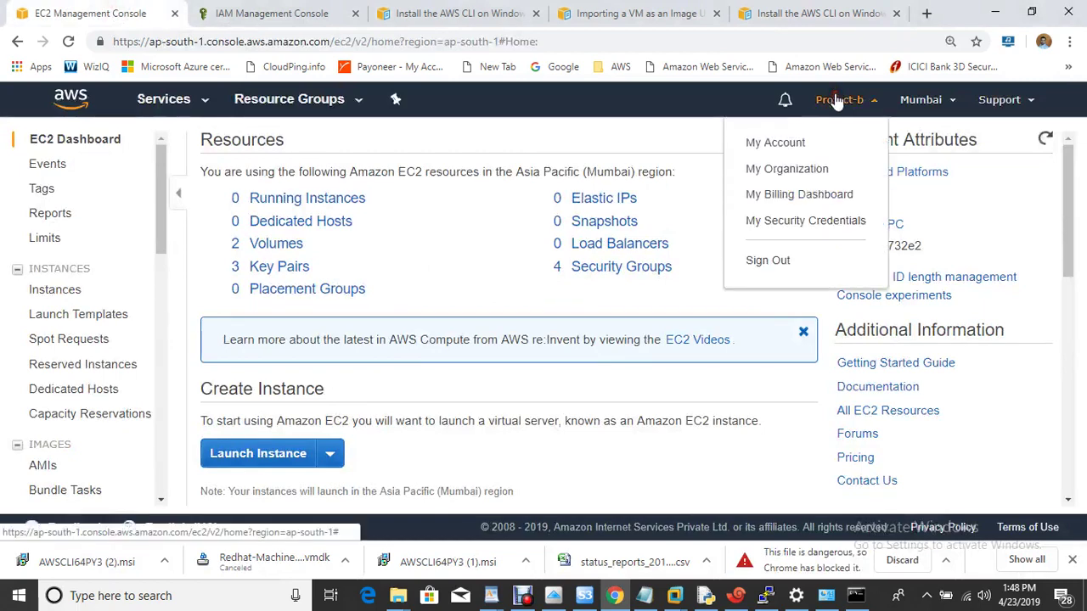
pyautogui.click(832, 226)
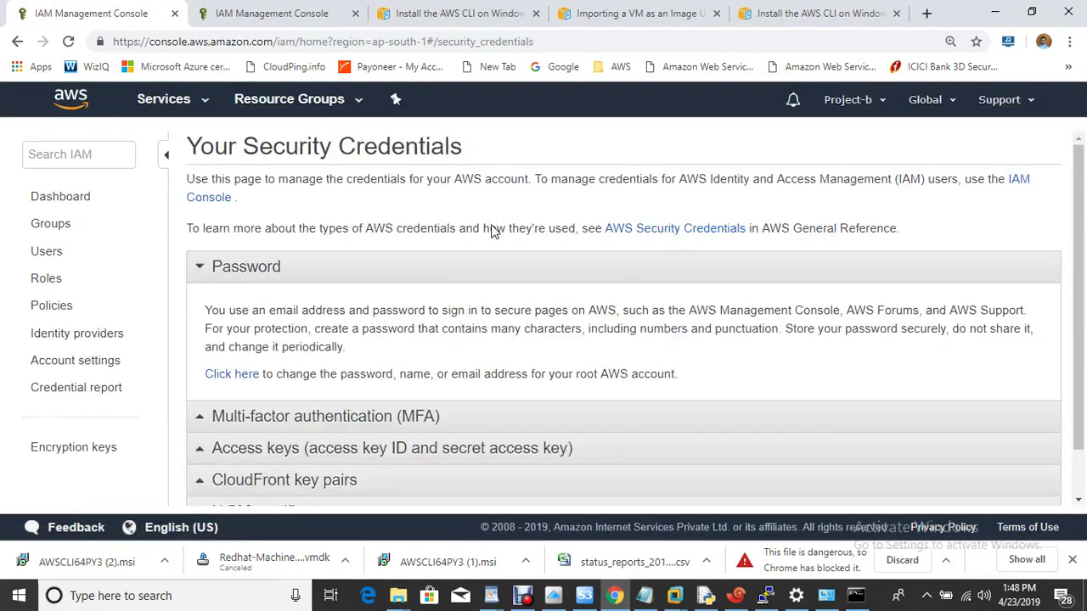
pyautogui.click(267, 452)
pyautogui.moveTo(1081, 253); pyautogui.dragTo(1078, 339)
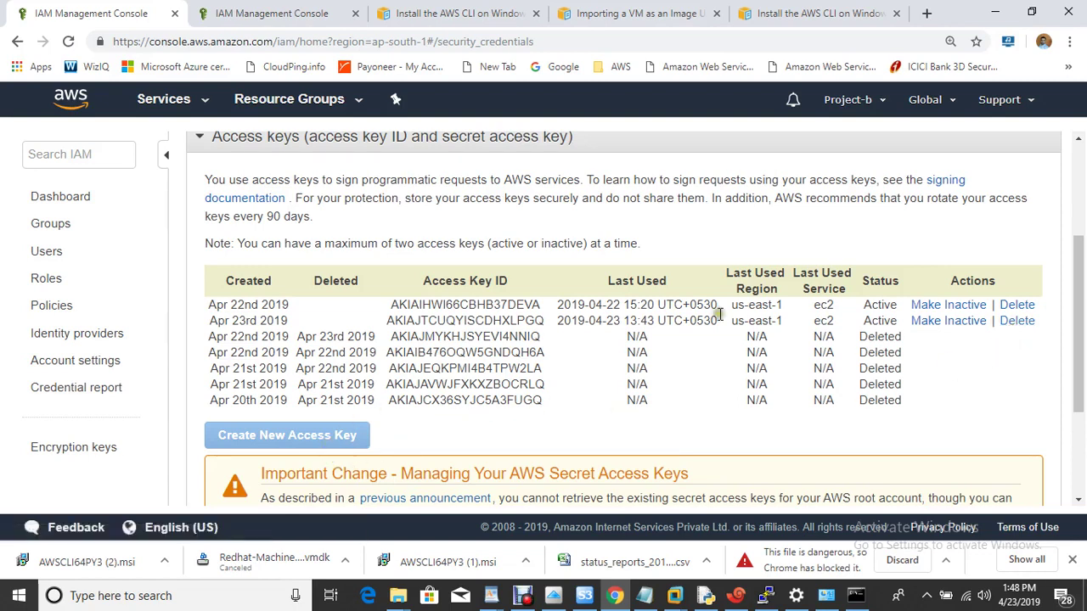
pyautogui.click(1016, 321)
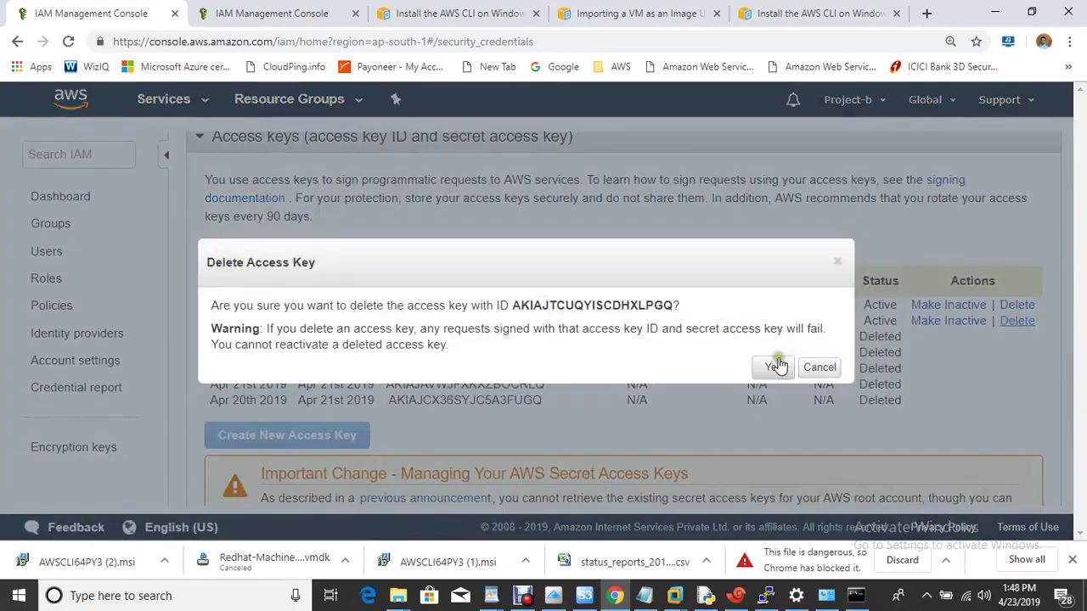
pyautogui.click(778, 366)
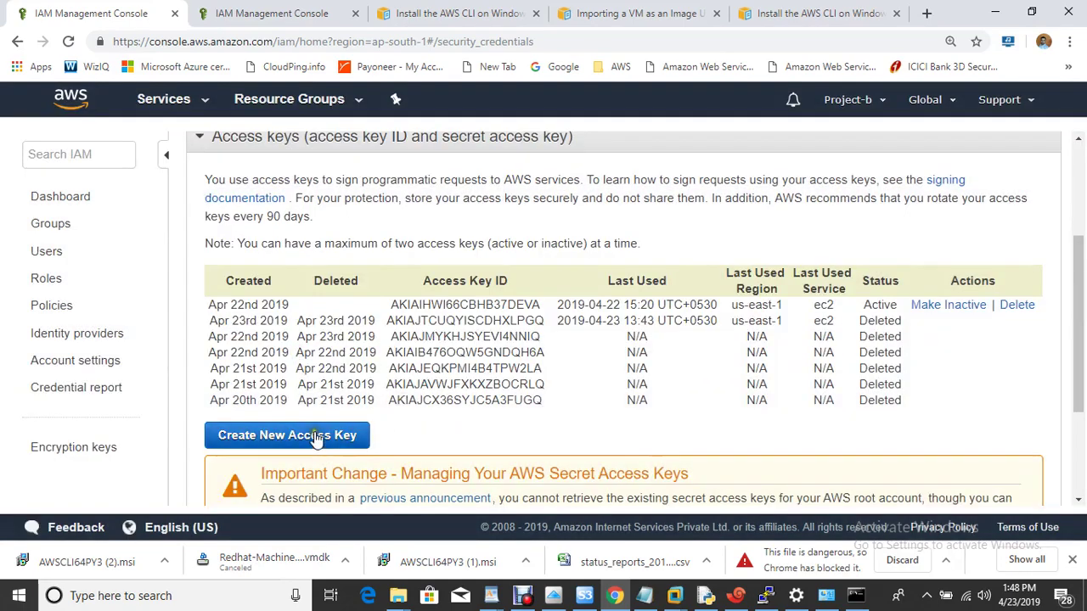
# Step: Create a new access key, reveal it, and copy its Access Key ID
pyautogui.click(316, 436)
pyautogui.click(255, 371)
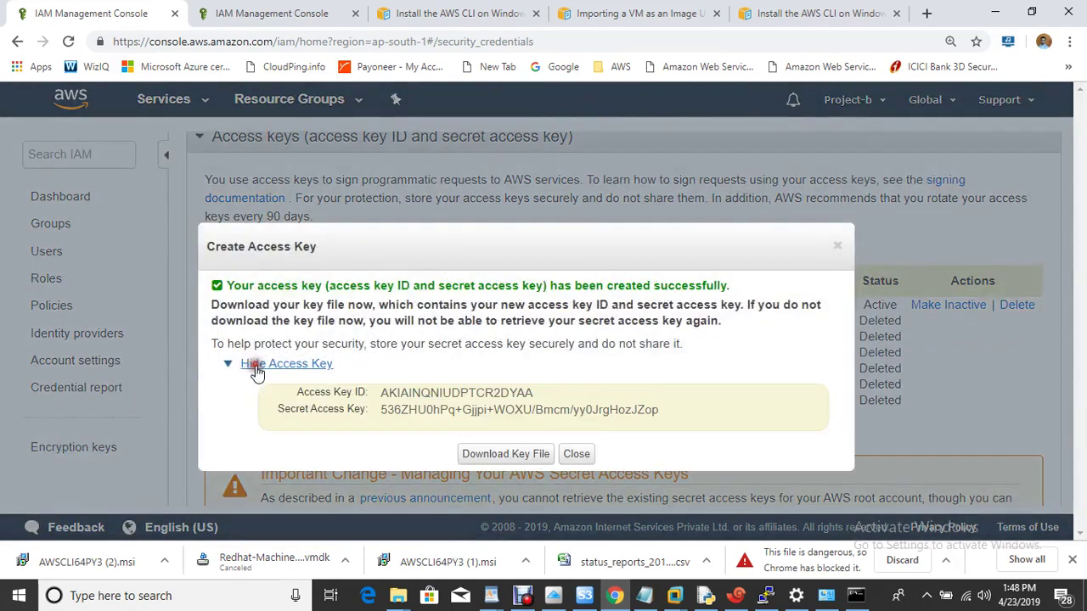
pyautogui.moveTo(379, 394); pyautogui.dragTo(535, 395)
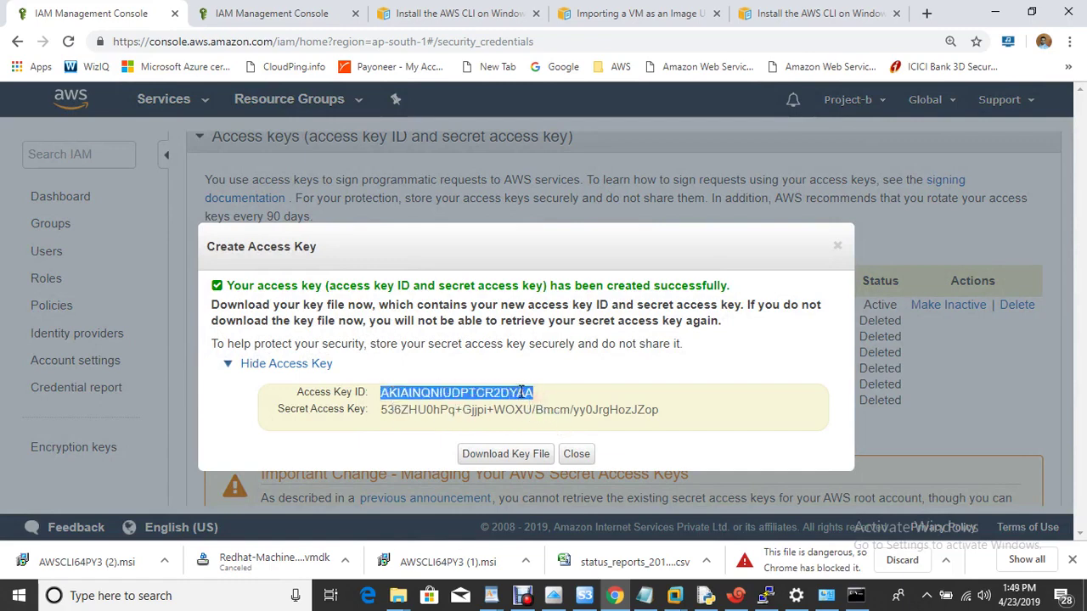
pyautogui.rightClick(521, 392)
pyautogui.click(550, 404)
pyautogui.click(856, 595)
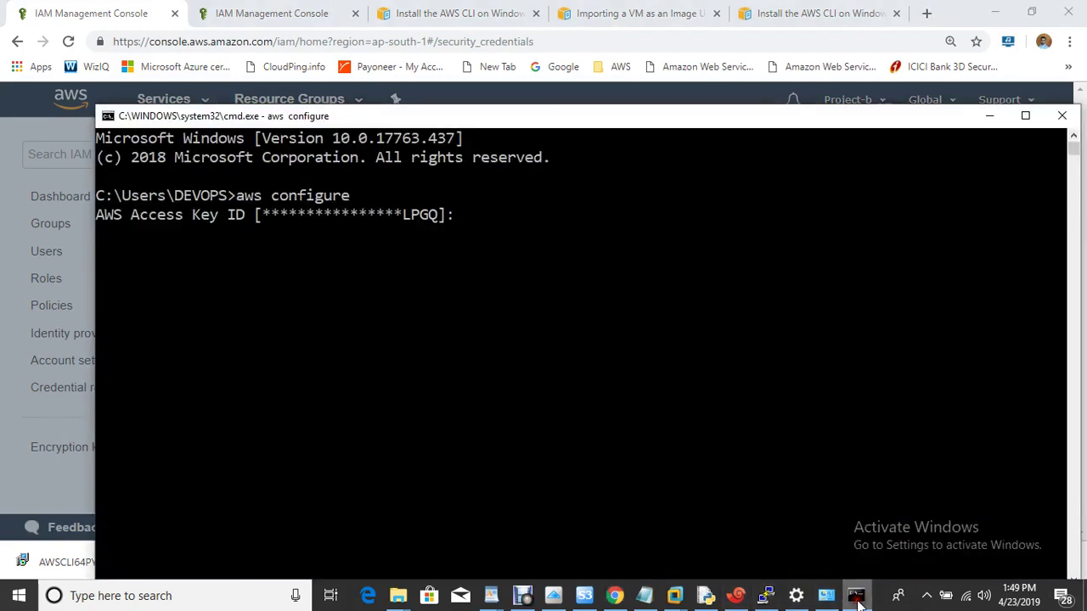
# Step: Try pasting the Access Key ID at the prompt and clear the doubled text
pyautogui.rightClick(566, 236)
pyautogui.rightClick(566, 236)
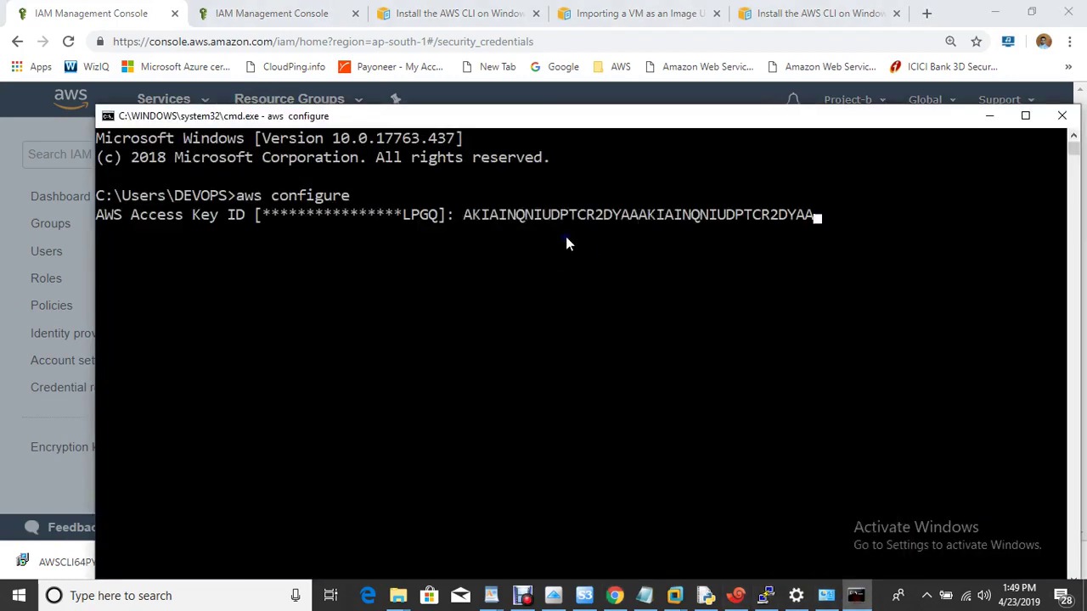
pyautogui.press('BackSpace')
pyautogui.press('BackSpace')
pyautogui.press('BackSpace')
pyautogui.press('BackSpace')
pyautogui.press('BackSpace')
pyautogui.press('BackSpace')
pyautogui.press('BackSpace')
pyautogui.press('BackSpace')
pyautogui.press('BackSpace')
pyautogui.press('BackSpace')
pyautogui.press('BackSpace')
pyautogui.press('BackSpace')
pyautogui.press('BackSpace')
pyautogui.press('BackSpace')
pyautogui.press('BackSpace')
pyautogui.press('BackSpace')
pyautogui.press('BackSpace')
pyautogui.press('BackSpace')
pyautogui.press('BackSpace')
pyautogui.press('BackSpace')
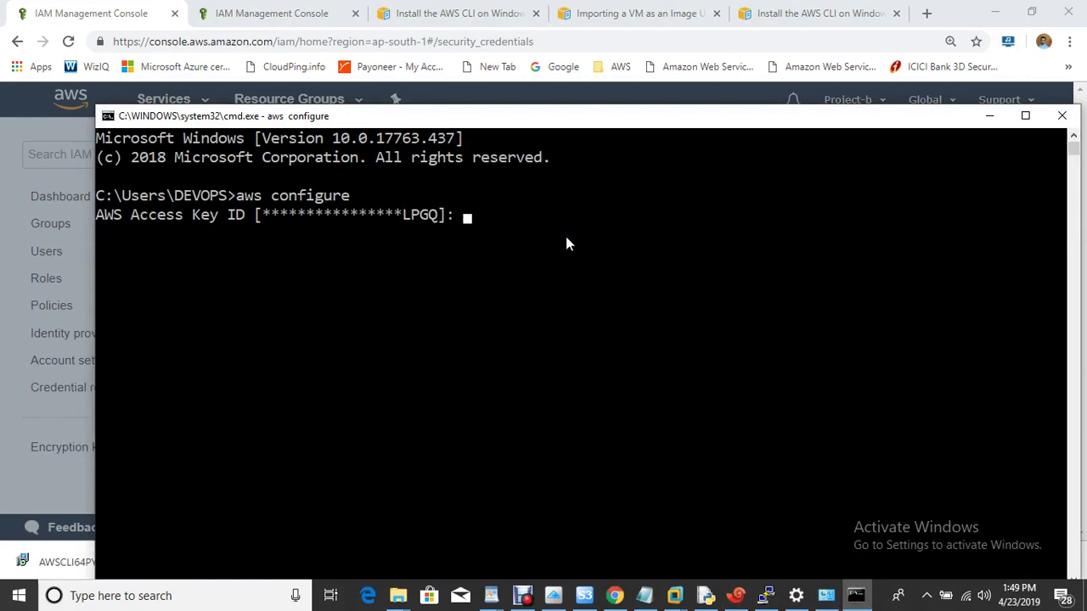
pyautogui.click(566, 236)
pyautogui.rightClick(566, 236)
pyautogui.click(522, 240)
pyautogui.click(522, 241)
pyautogui.click(522, 241)
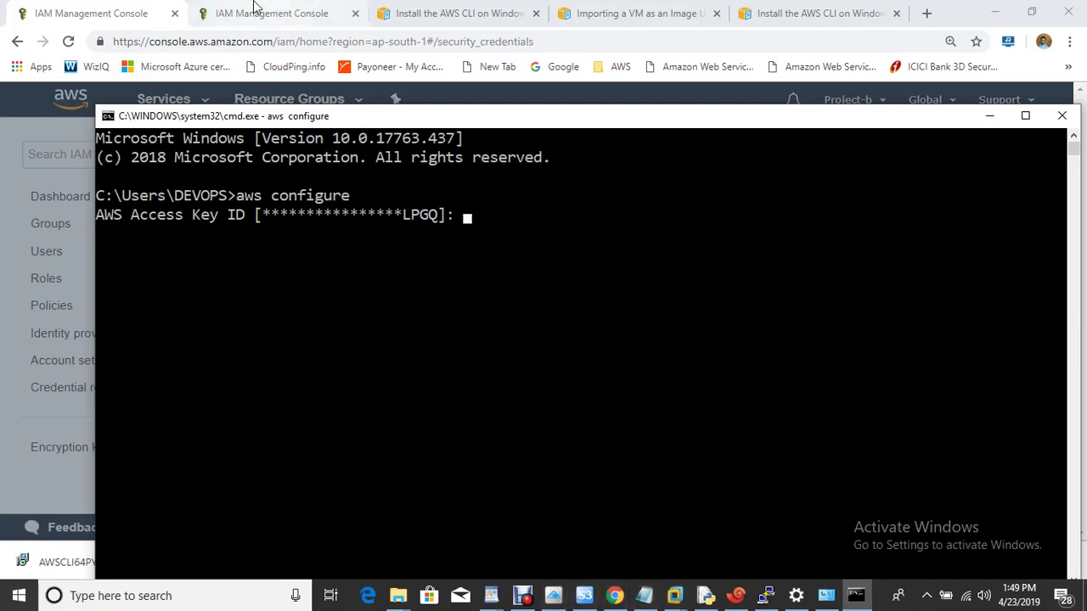
# Step: Re-copy the Access Key ID from the console and submit it to aws configure
pyautogui.click(117, 10)
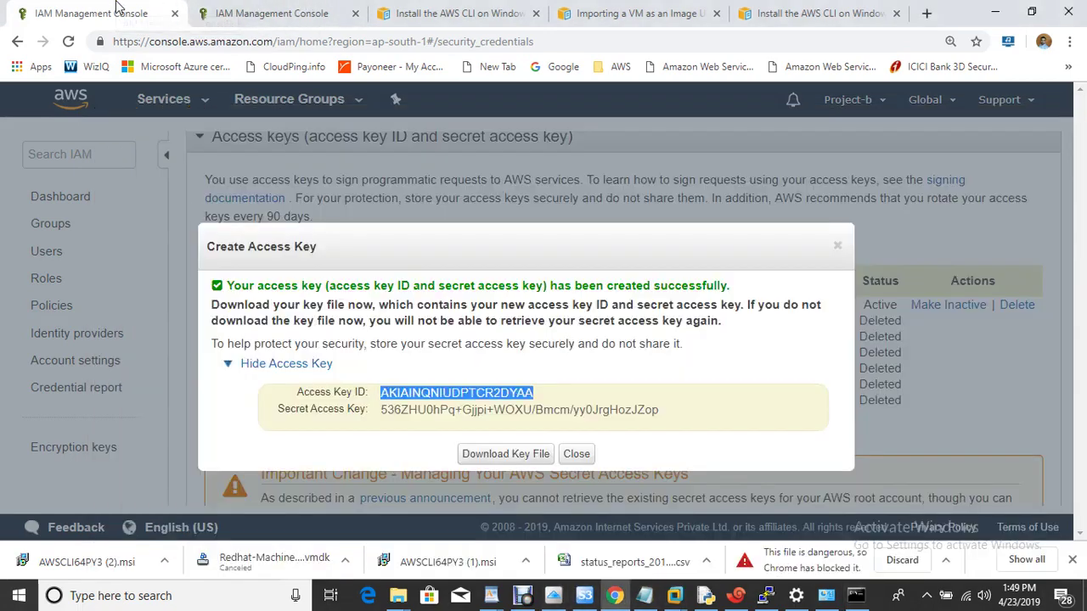
pyautogui.rightClick(480, 392)
pyautogui.click(547, 410)
pyautogui.click(856, 595)
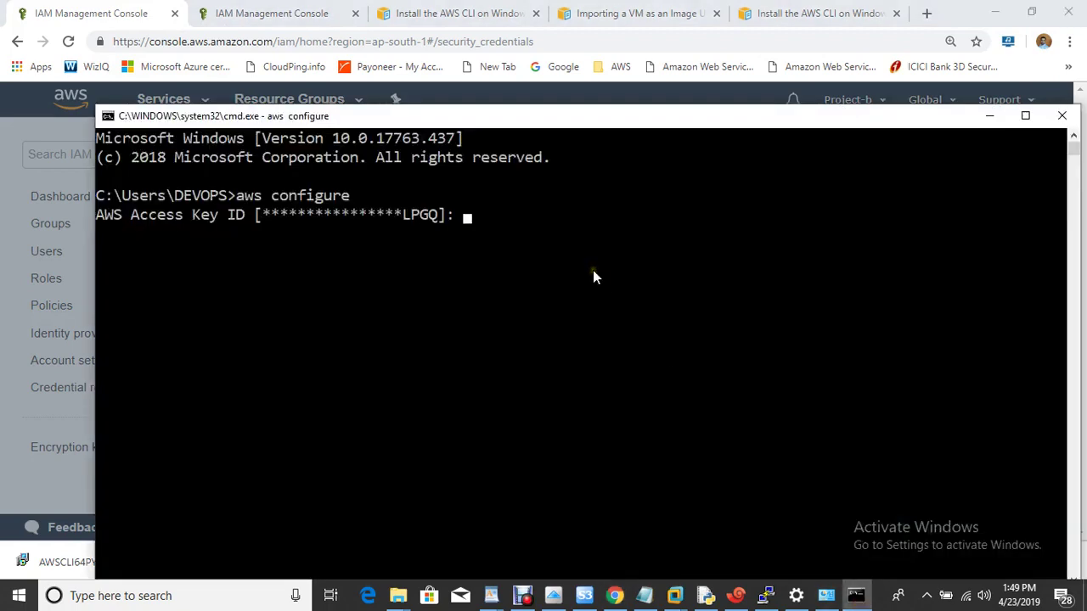
pyautogui.hotkey('ctrl', 'v')
pyautogui.press('Return')
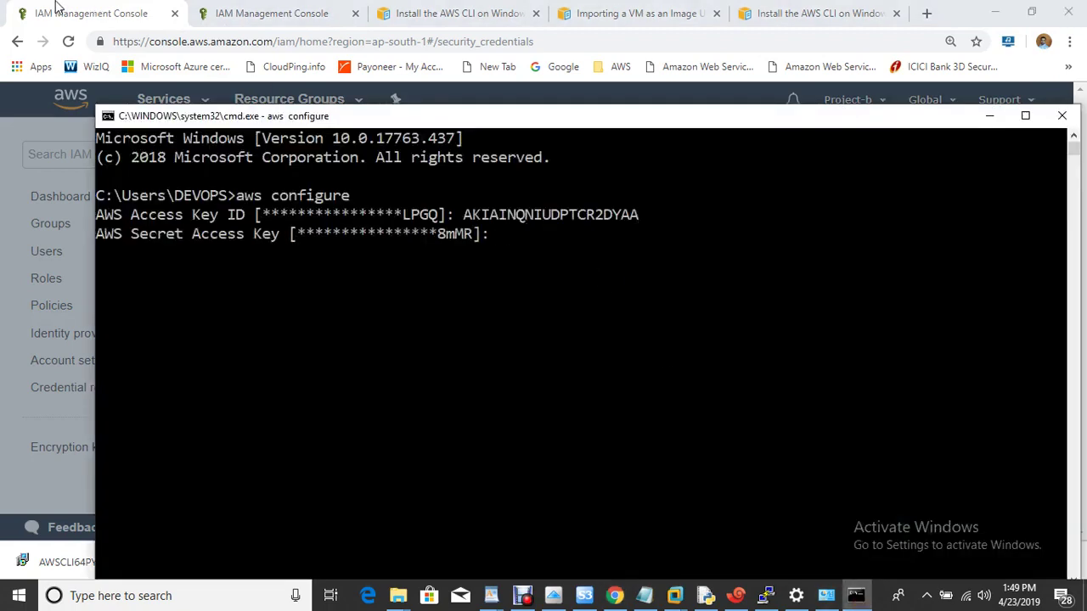
# Step: Copy the Secret Access Key from the console and submit it at the prompt
pyautogui.click(54, 10)
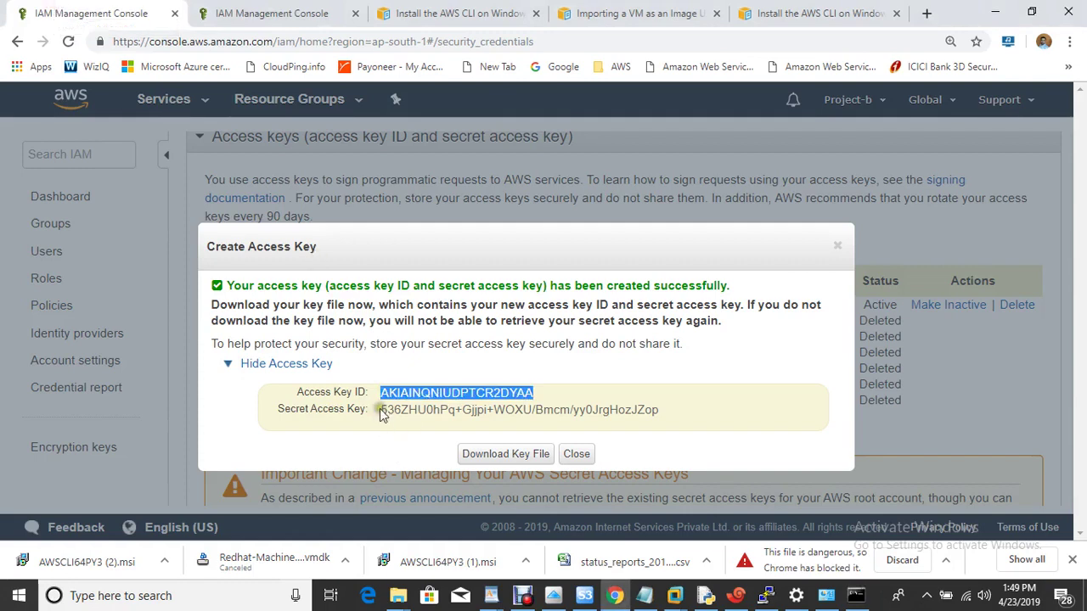
pyautogui.moveTo(380, 409); pyautogui.dragTo(665, 423)
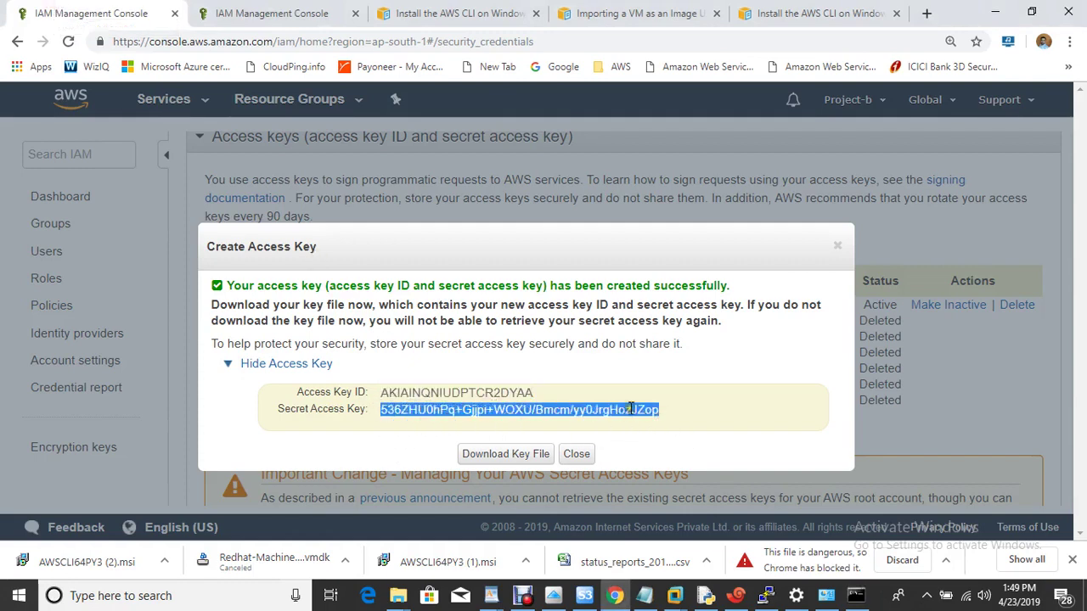
pyautogui.rightClick(629, 408)
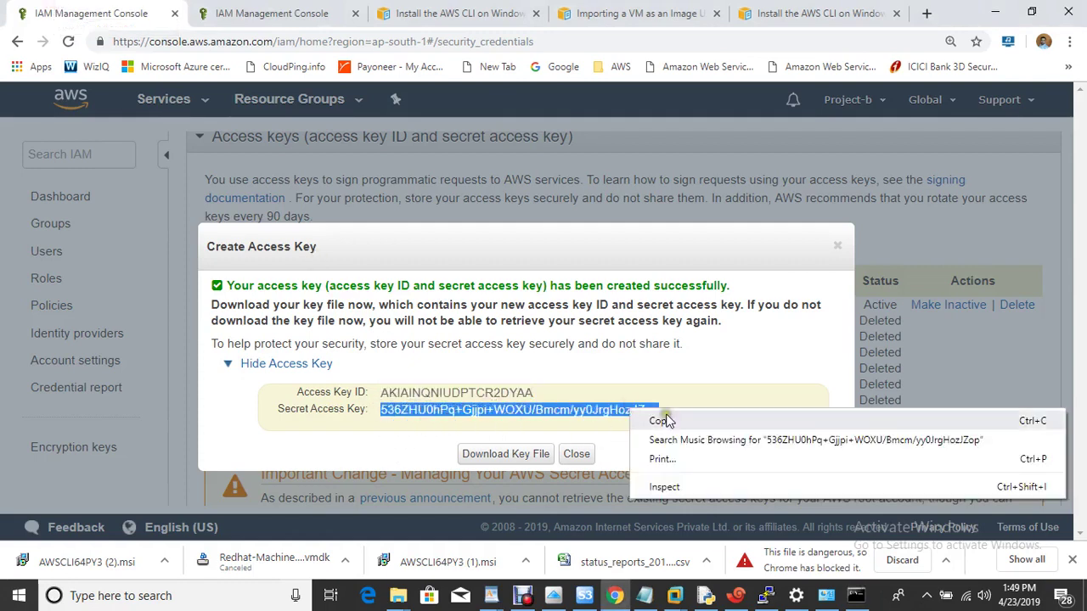
pyautogui.click(665, 422)
pyautogui.click(856, 596)
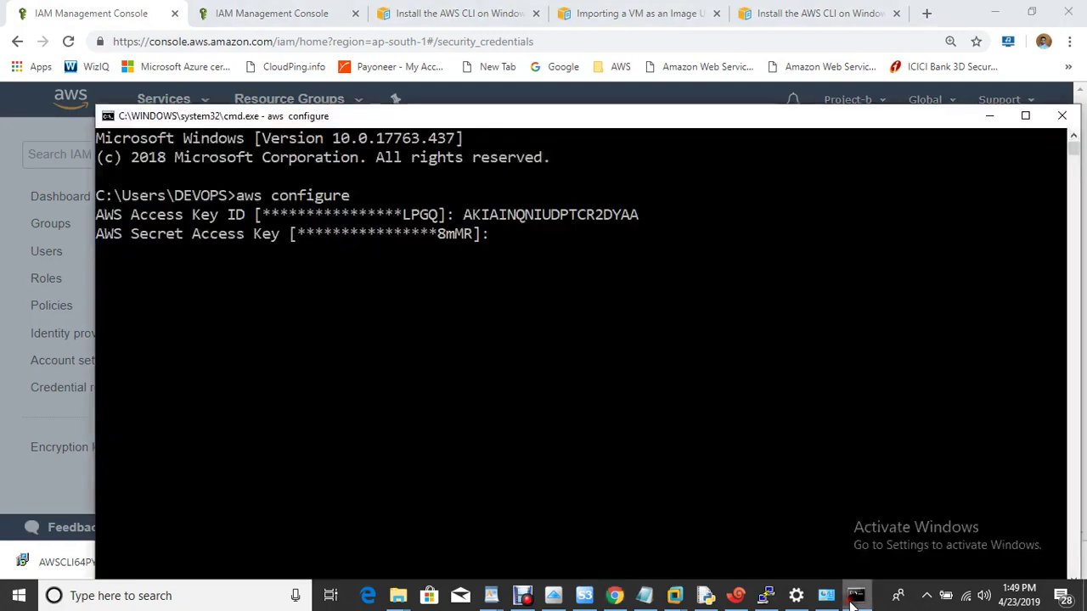
pyautogui.rightClick(649, 252)
pyautogui.press('Return')
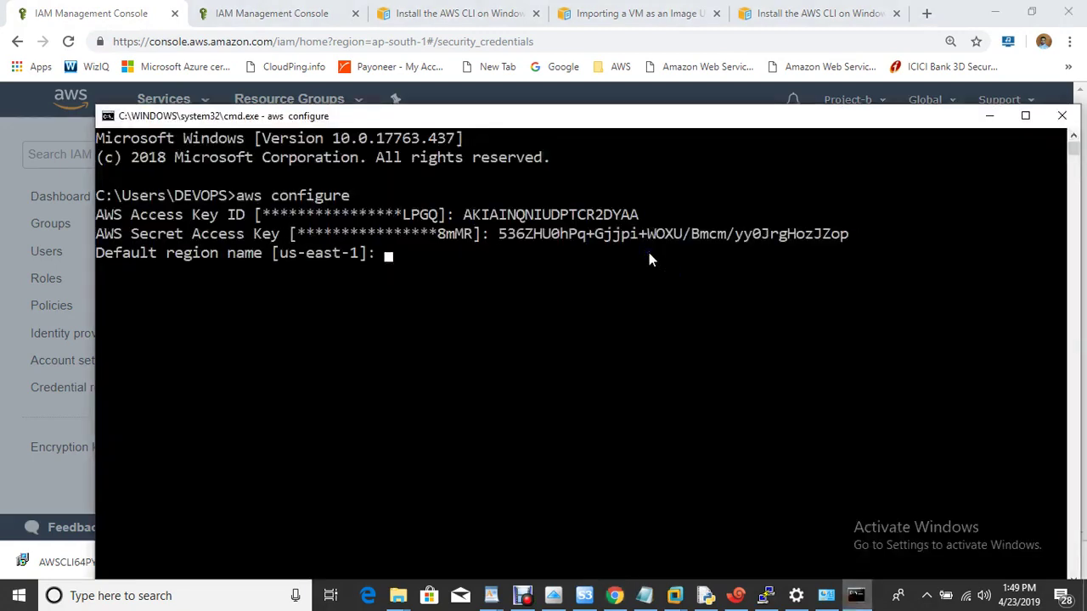
# Step: Set the default region to us-east-1 and enter table as the output format
pyautogui.write('us-east-1')
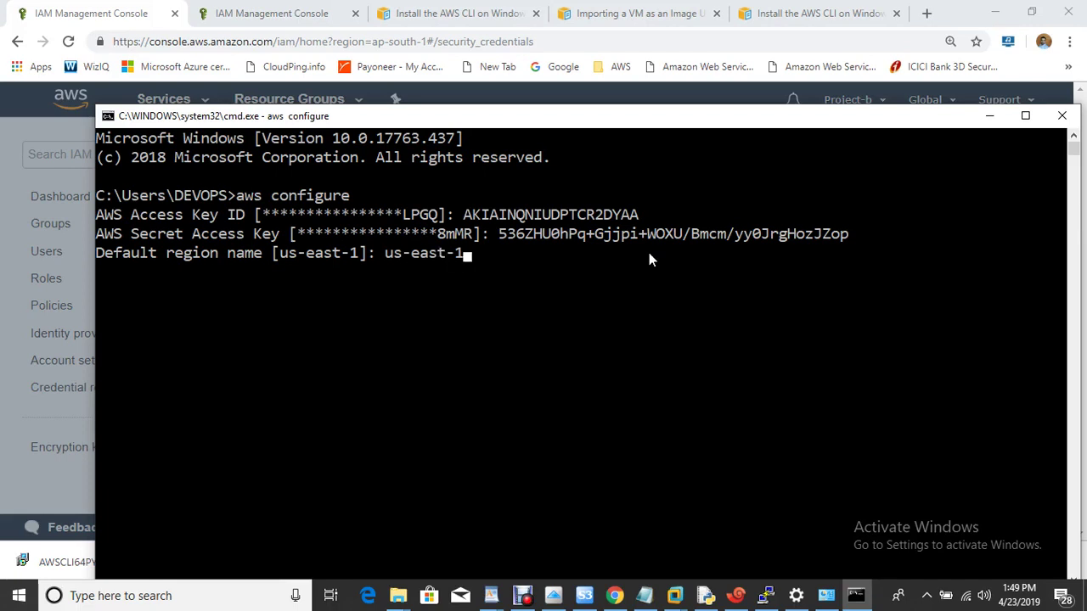
pyautogui.press('Return')
pyautogui.write('t output format [table]: table')
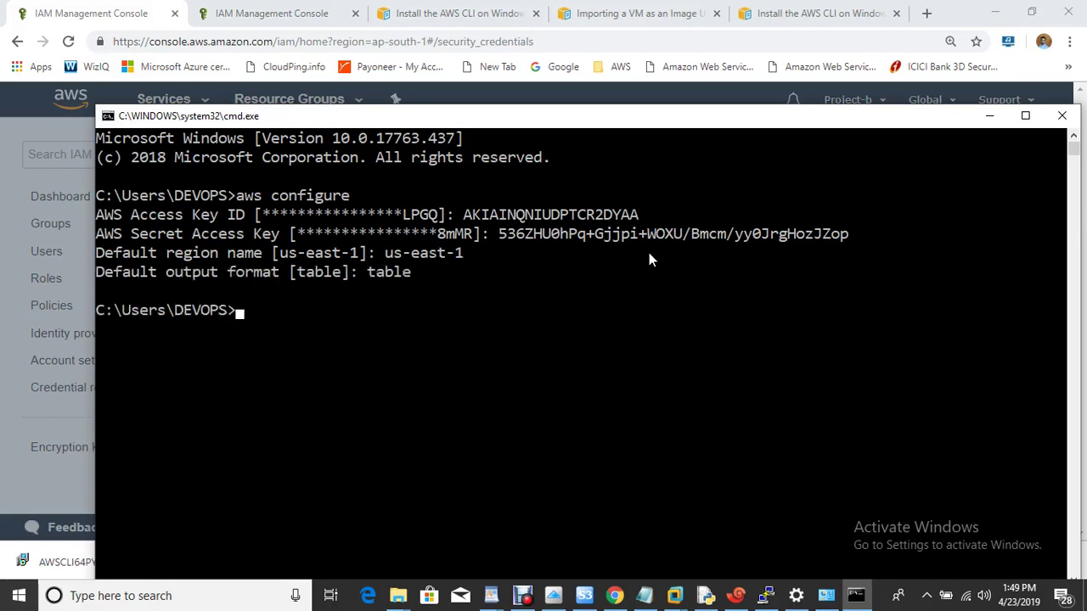
# Step: Mark the Test Your Access note, run aws ec2 describe-regions, then clear the console with cls
pyautogui.click(645, 596)
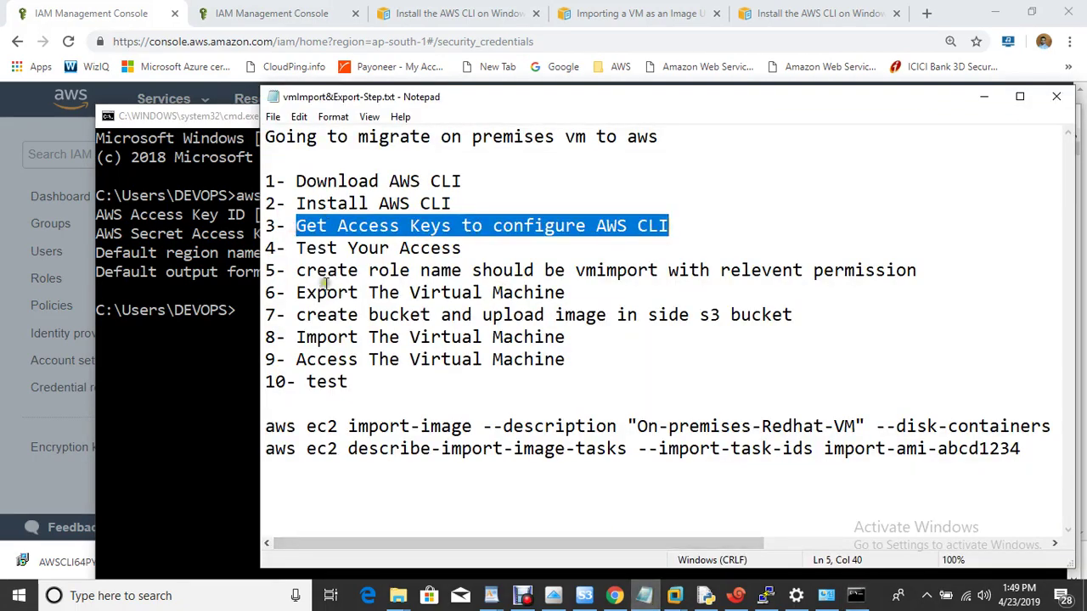
pyautogui.moveTo(297, 248); pyautogui.dragTo(467, 253)
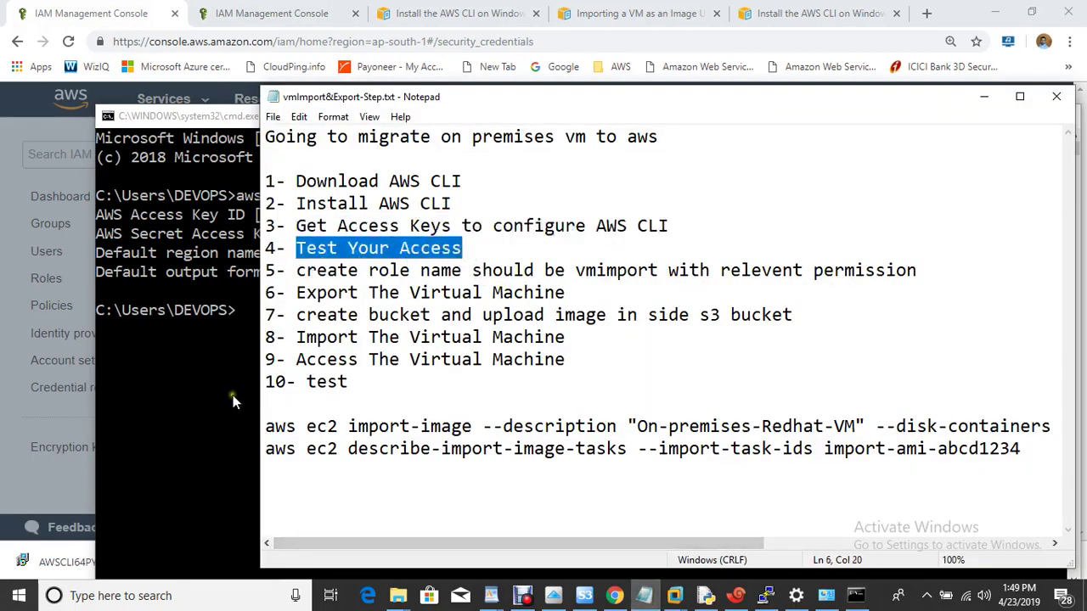
pyautogui.click(232, 394)
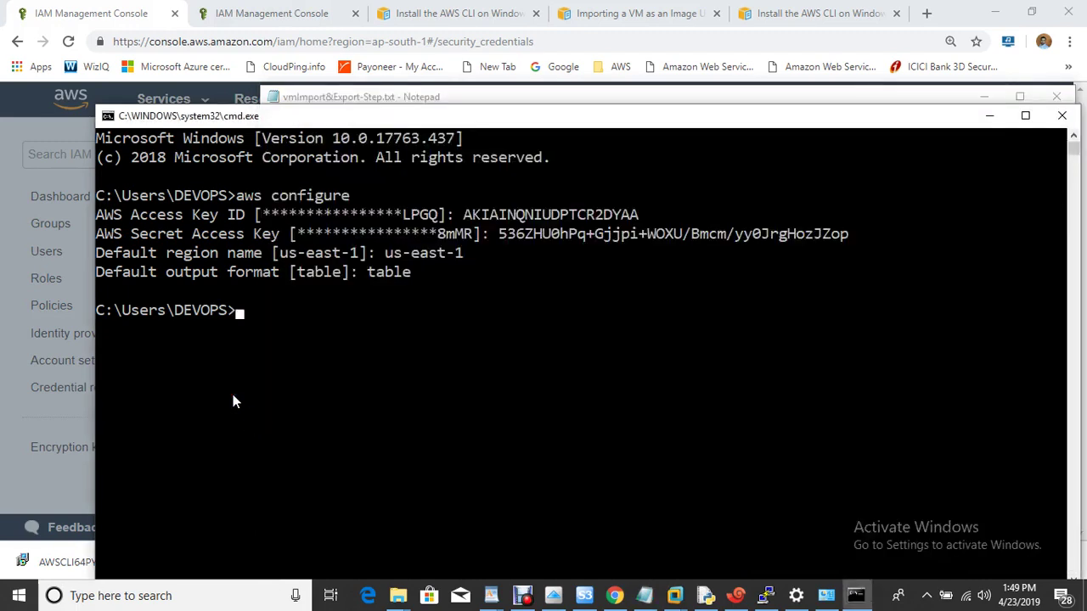
pyautogui.write('aws ec2 describe')
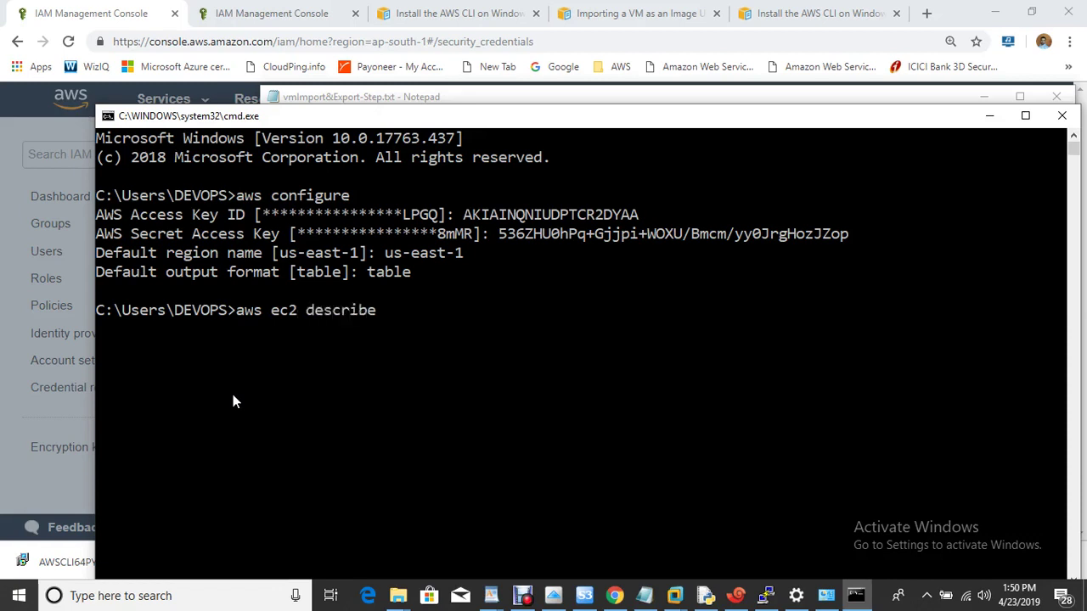
pyautogui.write('-regions')
pyautogui.press('Return')
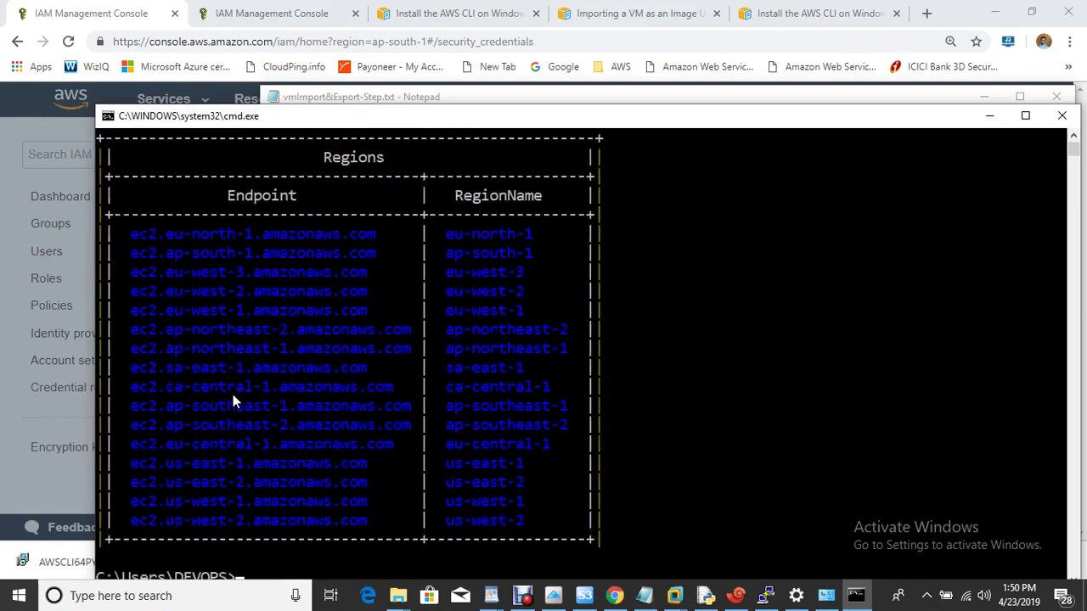
pyautogui.write('ls')
pyautogui.press('Return')
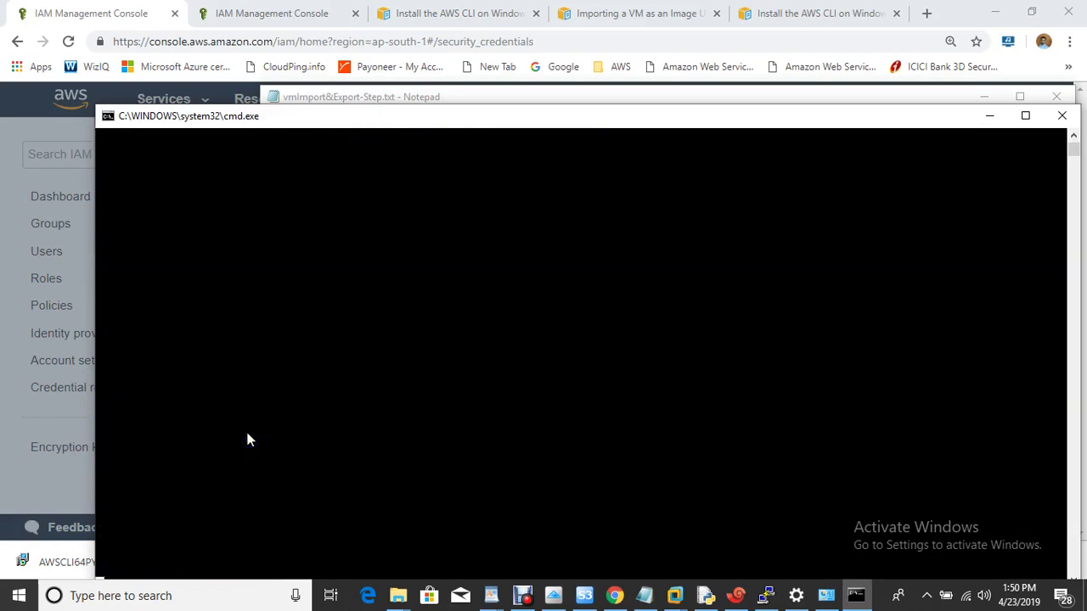
pyautogui.click(644, 595)
pyautogui.moveTo(305, 270); pyautogui.dragTo(560, 273)
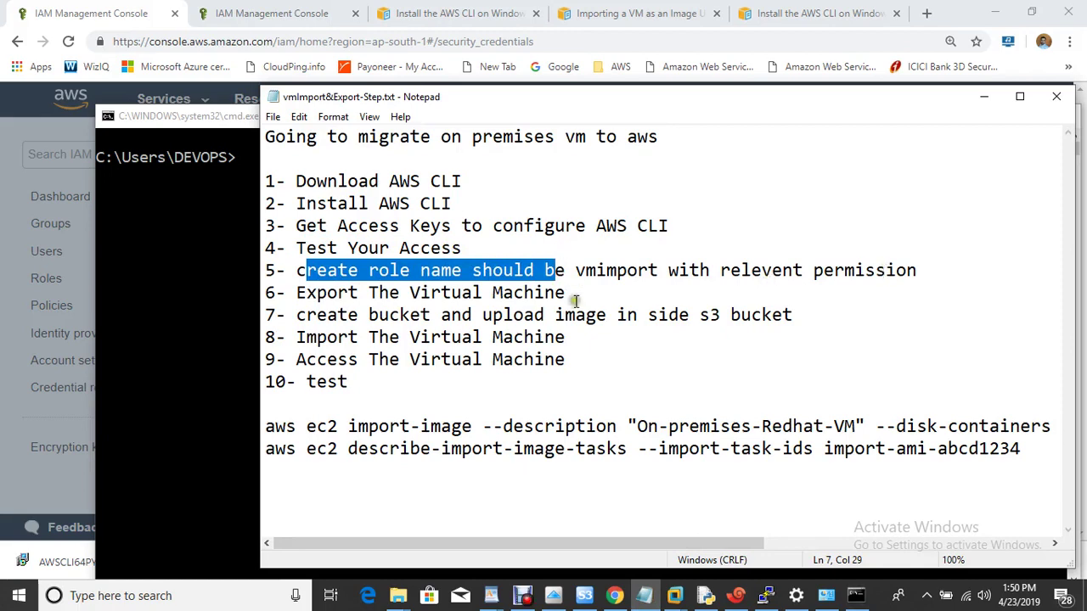
pyautogui.moveTo(576, 272); pyautogui.dragTo(662, 277)
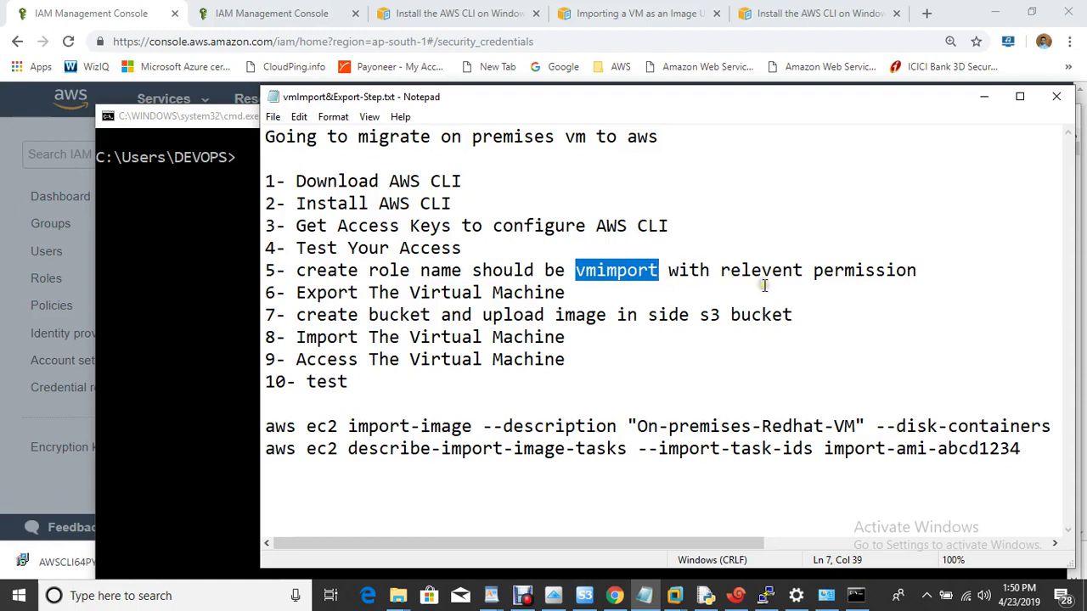
pyautogui.click(229, 178)
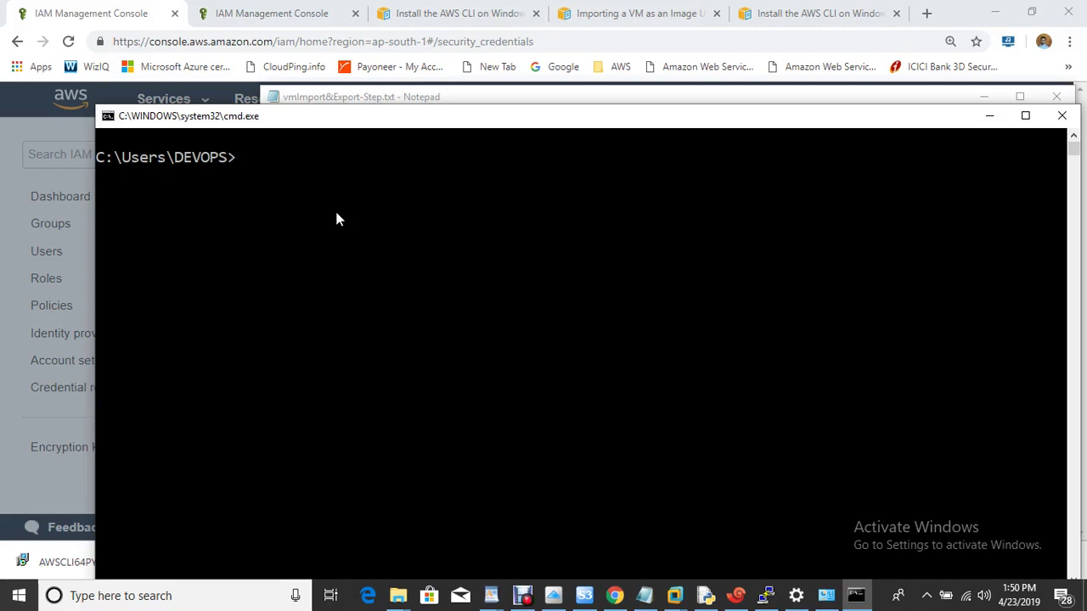
# Step: Check the IAM console dashboard and the migration steps in the Notepad notes
pyautogui.click(636, 17)
pyautogui.click(635, 16)
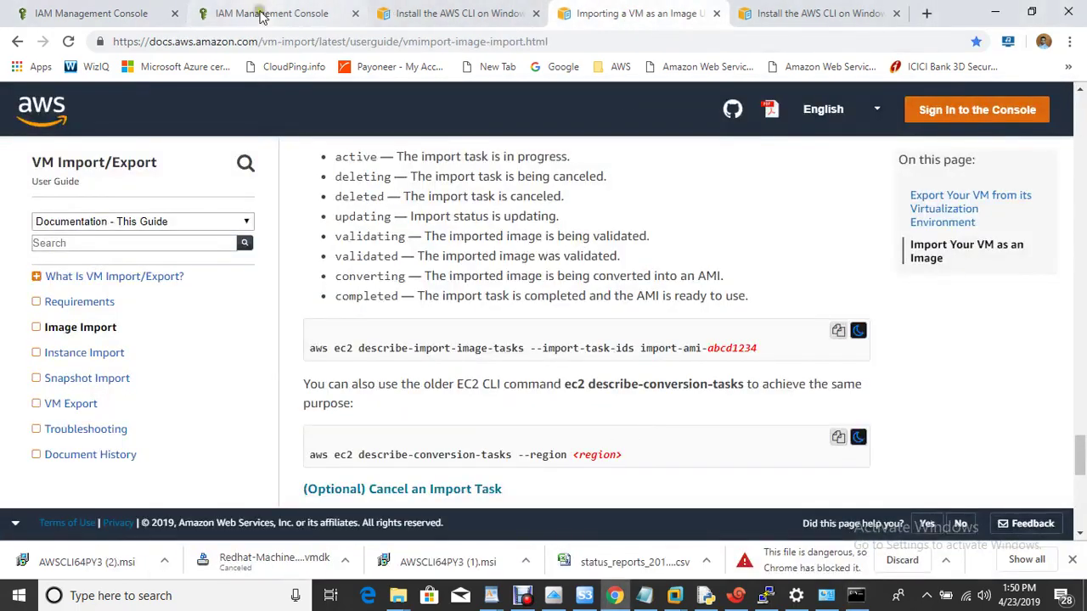
pyautogui.click(255, 13)
pyautogui.click(645, 595)
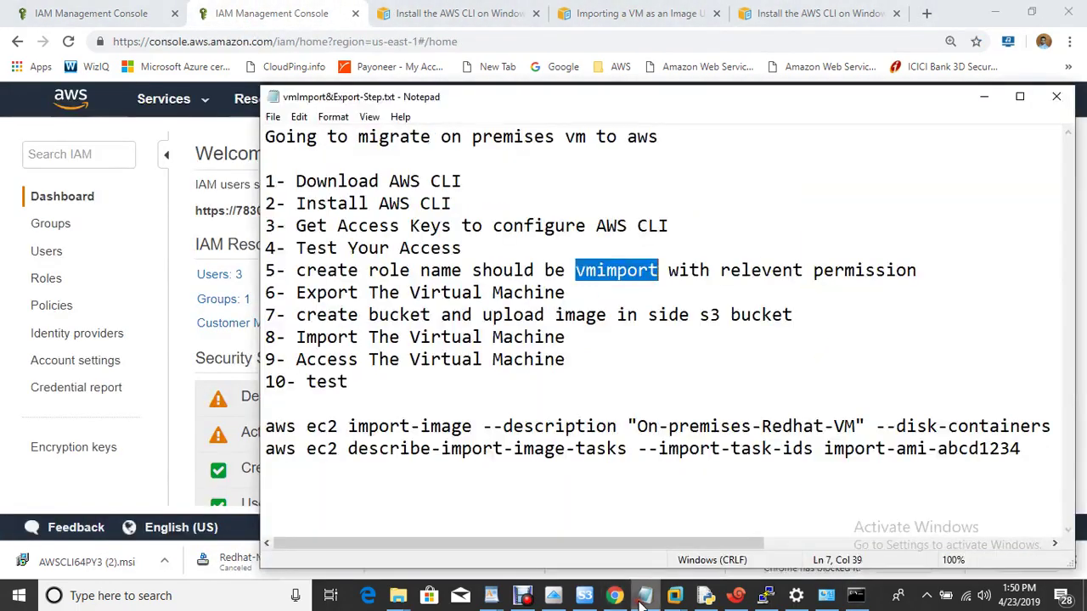
pyautogui.moveTo(280, 426); pyautogui.dragTo(211, 433)
pyautogui.click(181, 355)
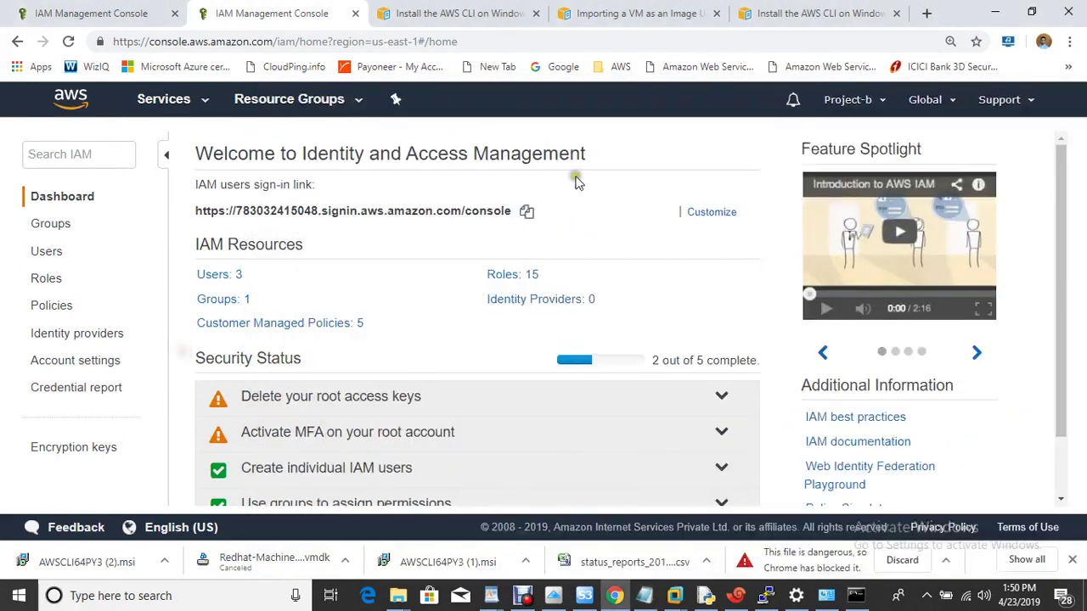
# Step: Scroll the 'Importing a VM as an Image' guide to the trust-policy.json service role section
pyautogui.click(624, 12)
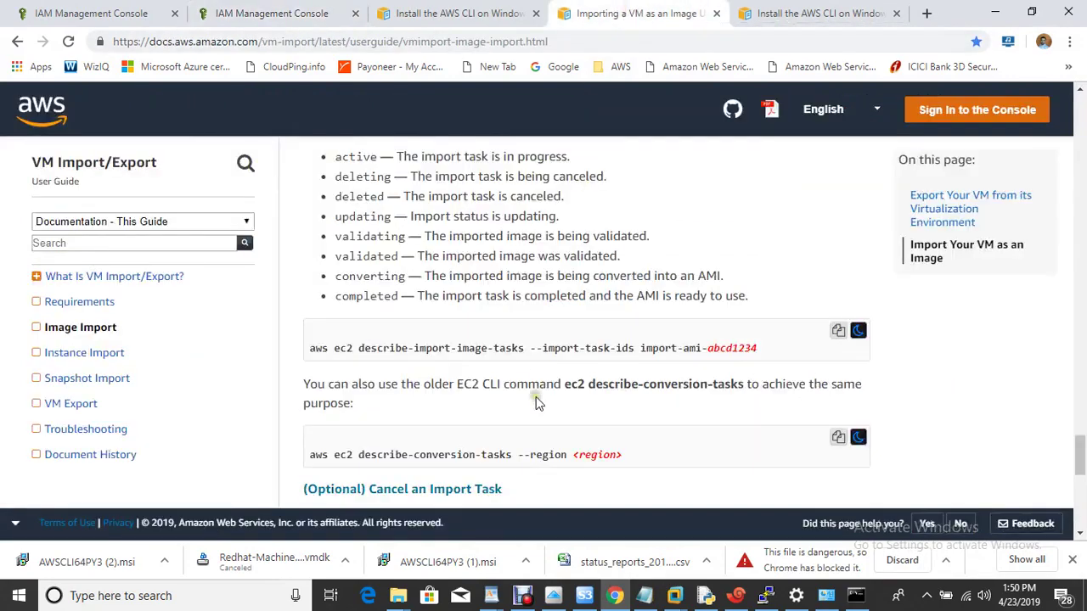
pyautogui.scroll(7, 539, 395)
pyautogui.scroll(10, 536, 403)
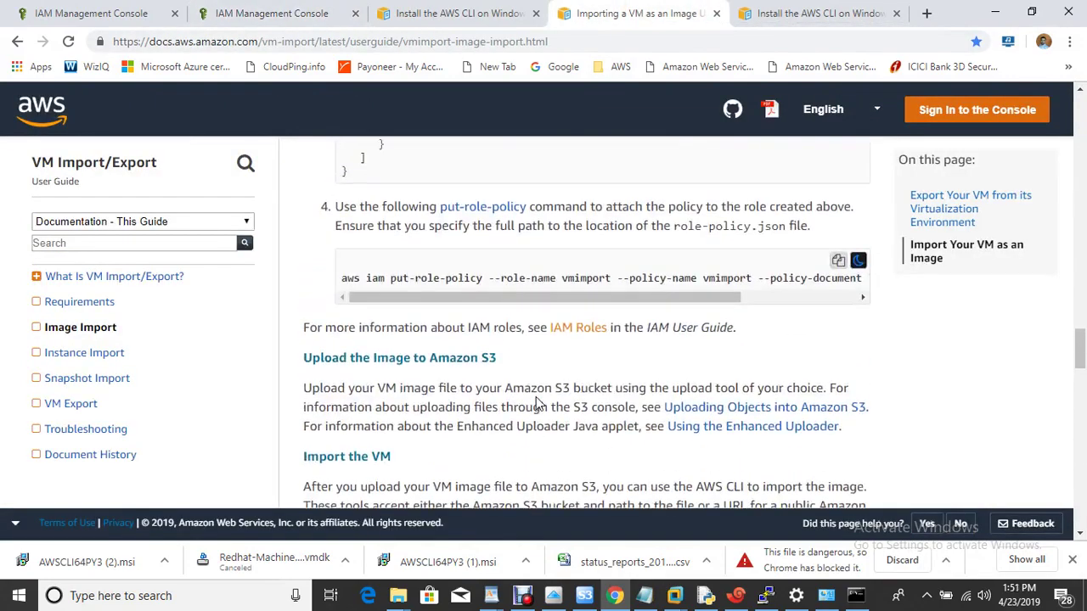
pyautogui.scroll(-2, 536, 403)
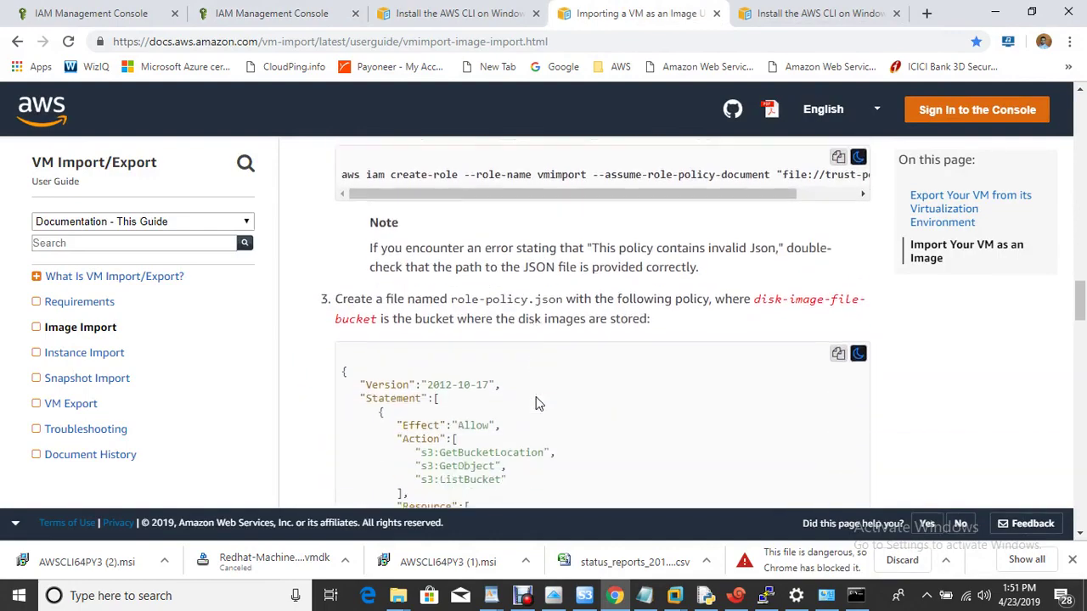
pyautogui.scroll(6, 536, 403)
pyautogui.scroll(10, 535, 403)
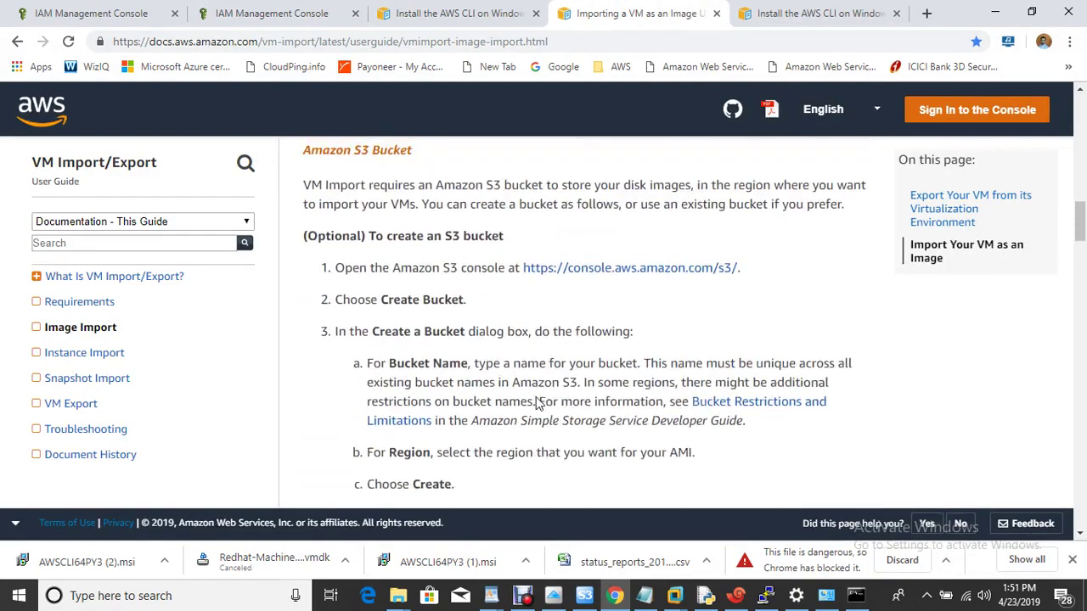
pyautogui.scroll(-10, 536, 403)
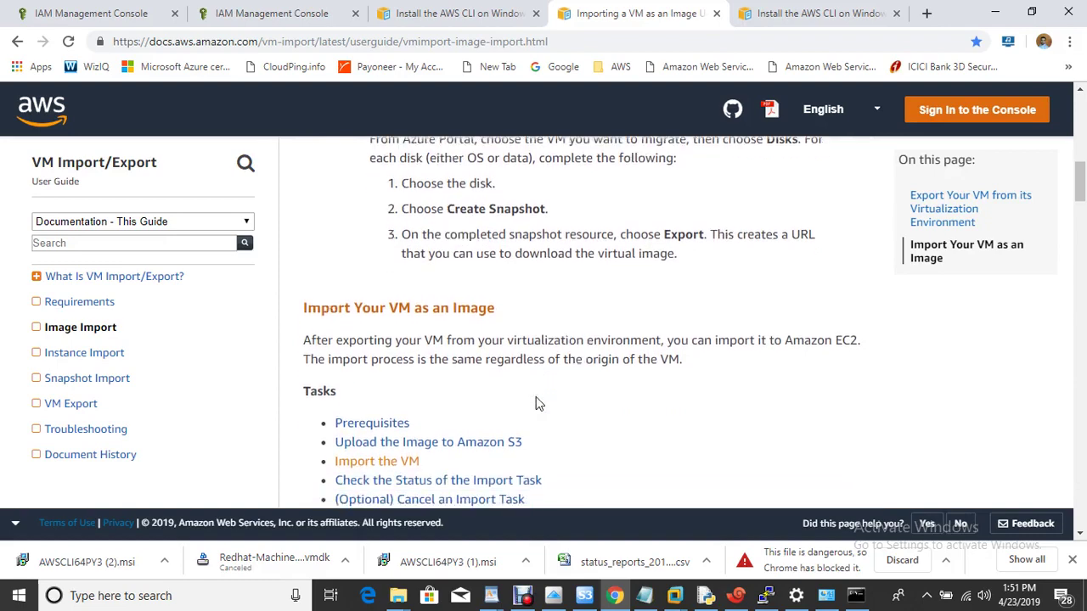
pyautogui.scroll(-2, 536, 403)
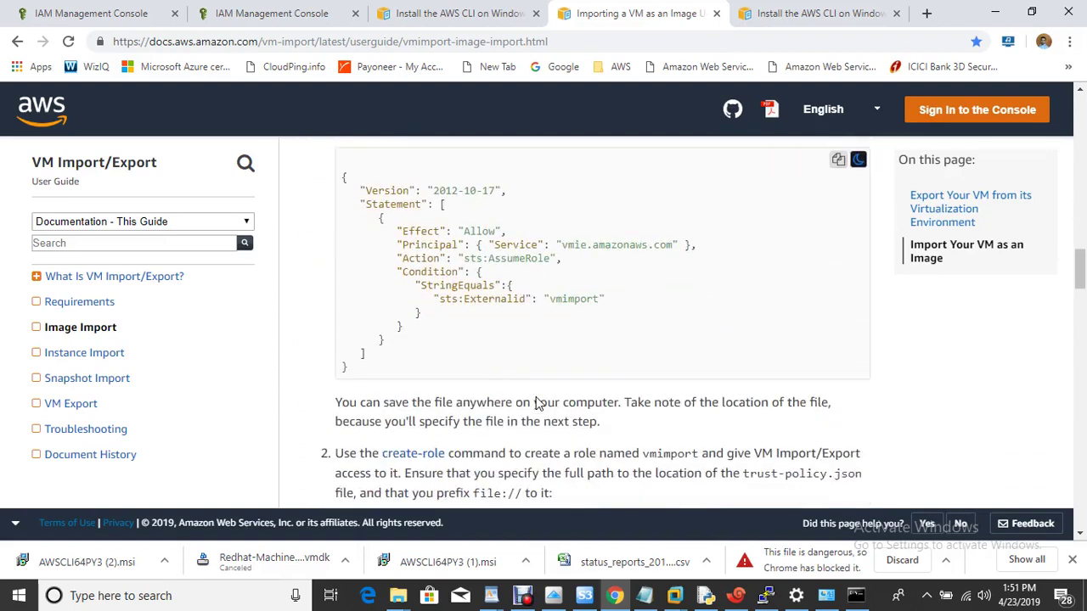
pyautogui.scroll(-1, 536, 404)
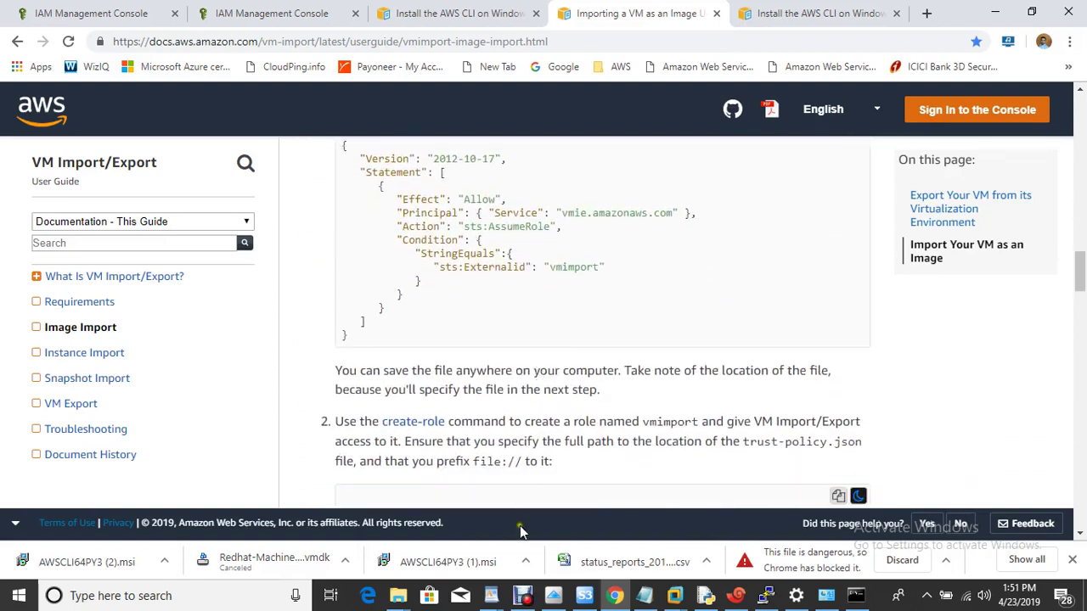
pyautogui.click(525, 596)
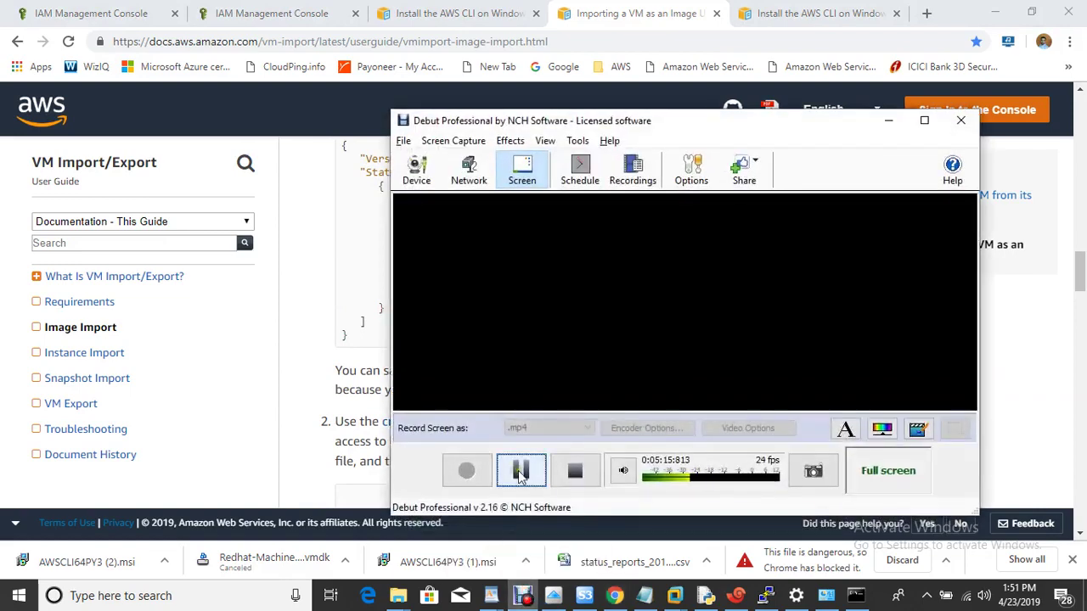
pyautogui.click(516, 468)
pyautogui.scroll(3, 686, 410)
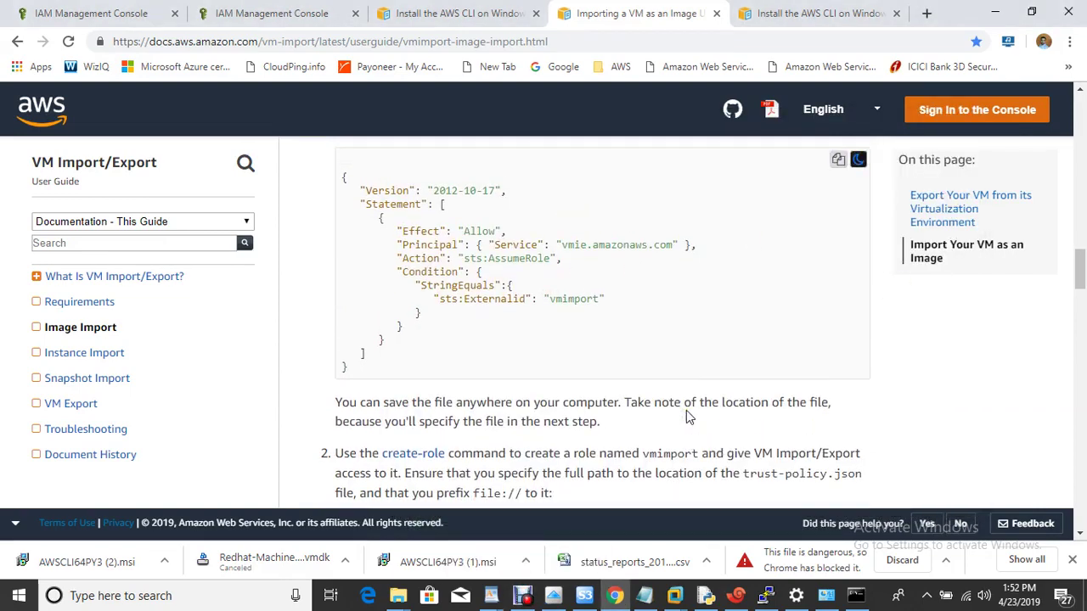
pyautogui.scroll(-2, 686, 410)
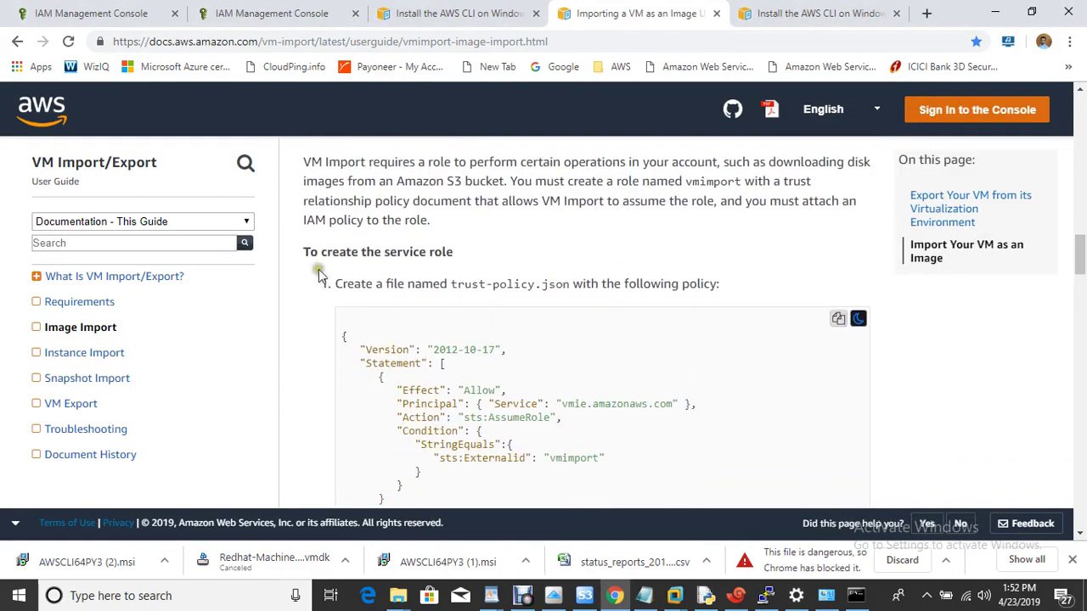
# Step: Copy the trust policy JSON into a new Notepad document and start Save As
pyautogui.click(839, 319)
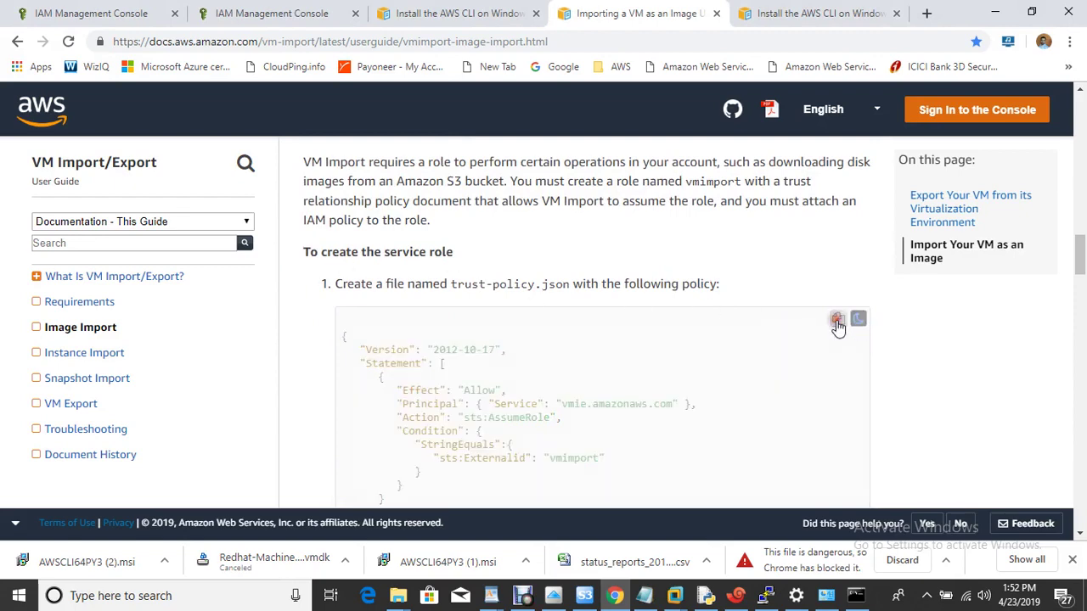
pyautogui.moveTo(450, 284); pyautogui.dragTo(563, 285)
pyautogui.press('super+r')
pyautogui.write('notepad')
pyautogui.press('Return')
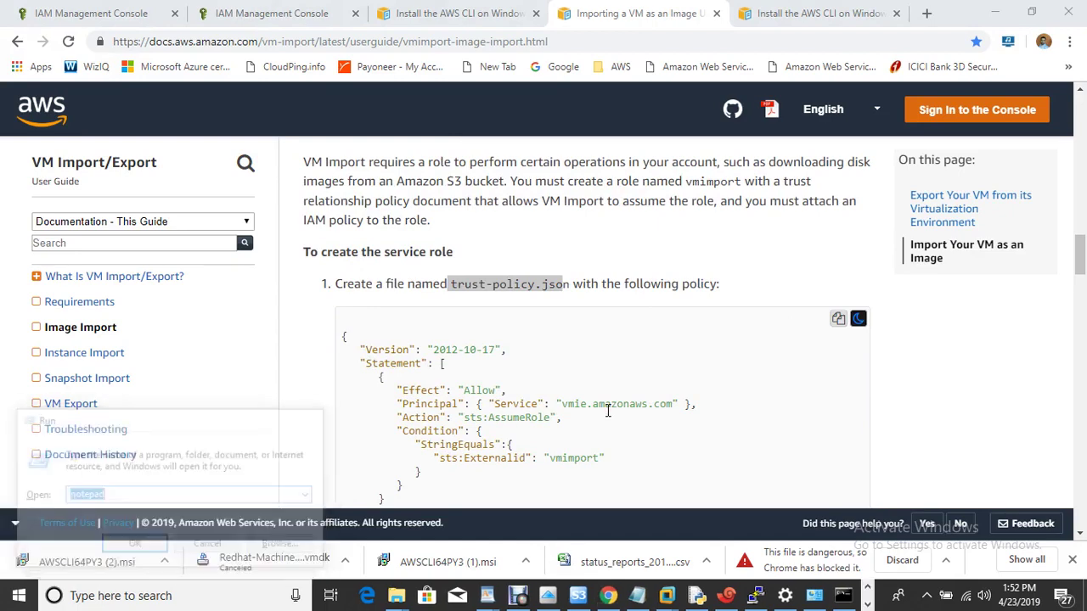
pyautogui.hotkey('ctrl', 'v')
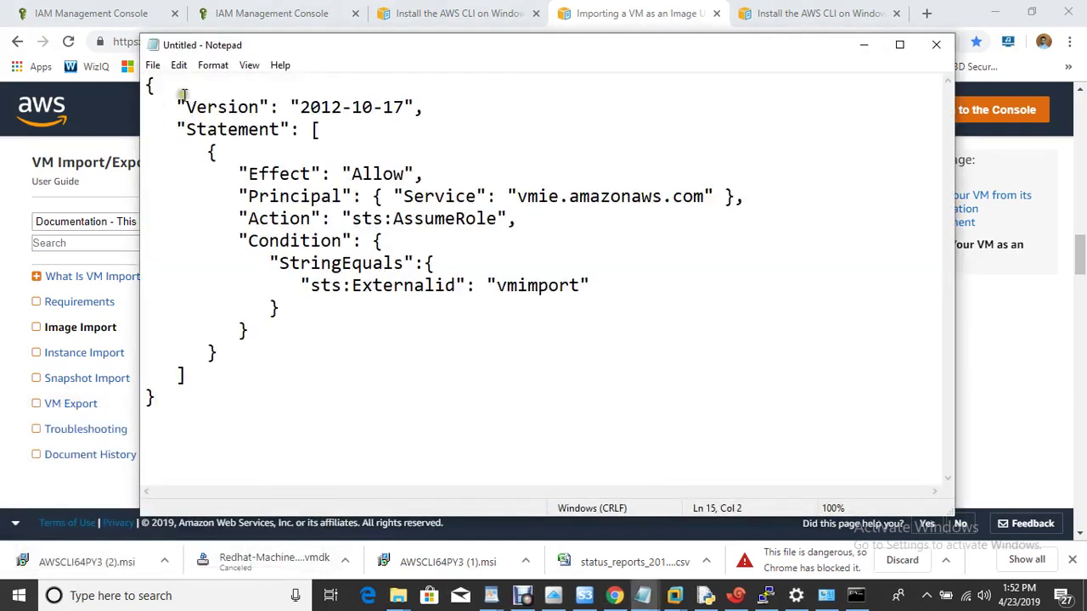
pyautogui.click(152, 65)
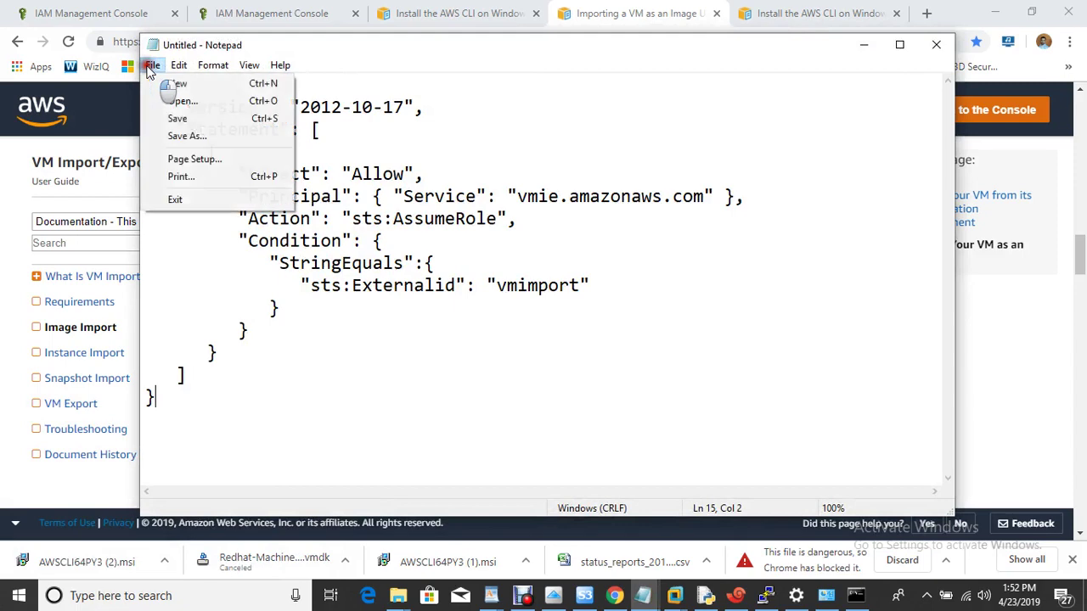
pyautogui.click(206, 137)
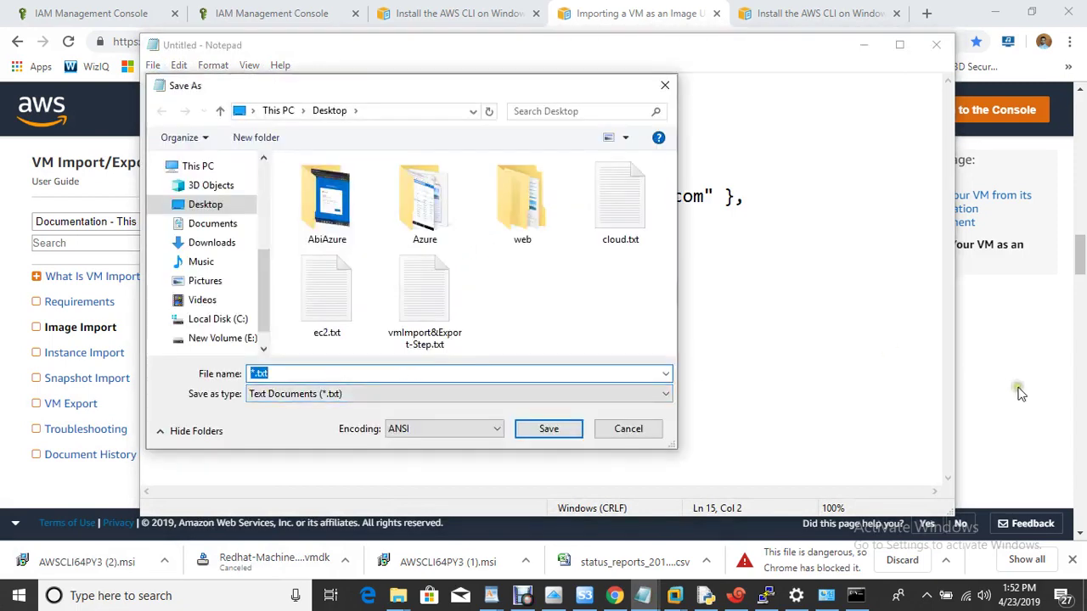
# Step: Save it as trust-policy.json on the Desktop, replacing the existing file, and close Notepad
pyautogui.click(1019, 392)
pyautogui.moveTo(453, 286); pyautogui.dragTo(569, 286)
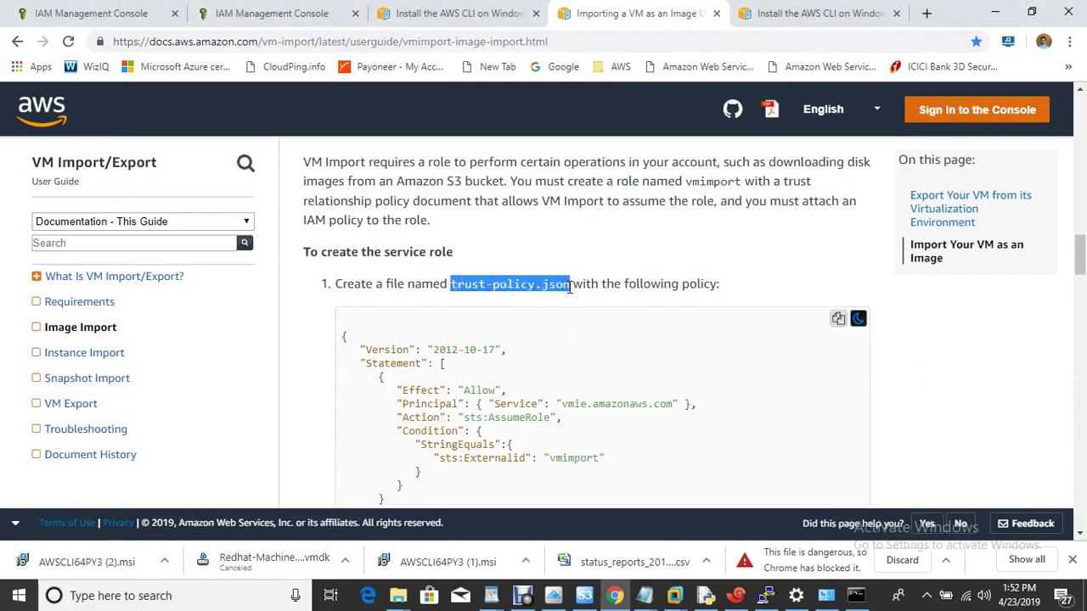
pyautogui.moveTo(644, 595)
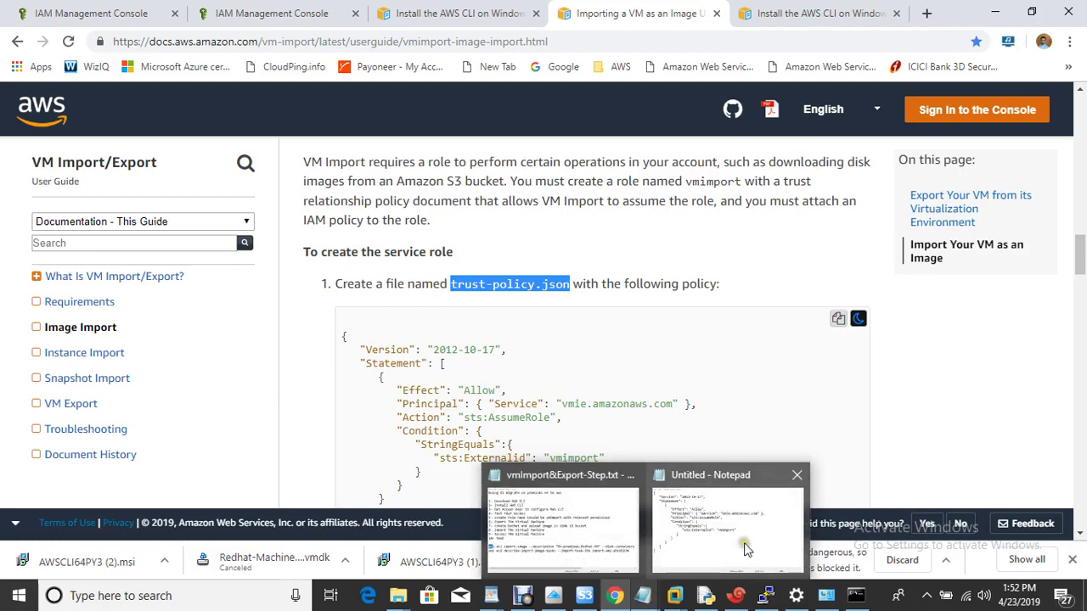
pyautogui.click(744, 548)
pyautogui.hotkey('ctrl', 'v')
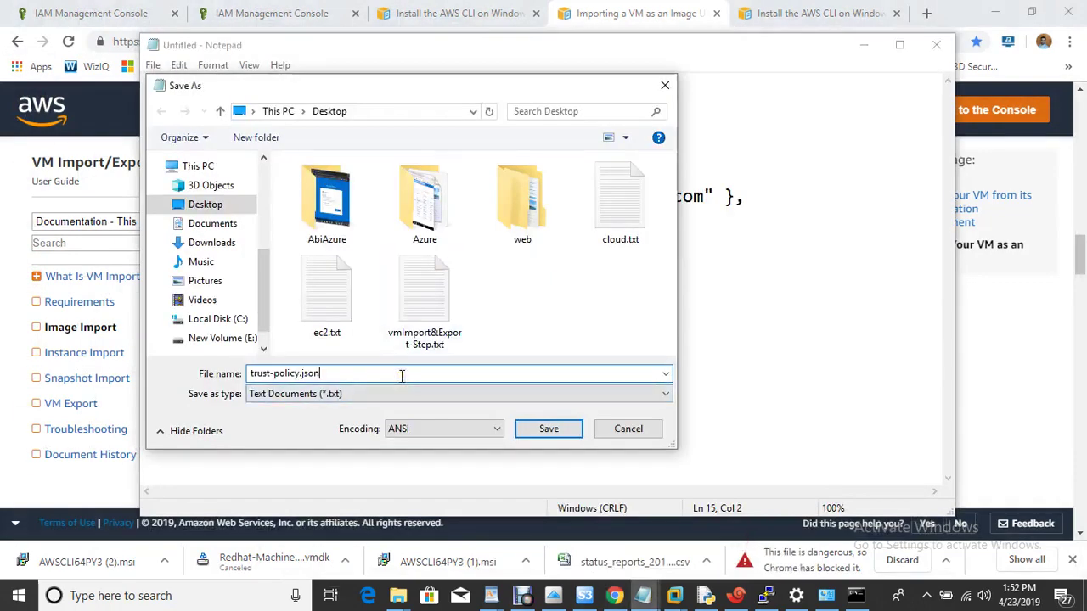
pyautogui.click(559, 437)
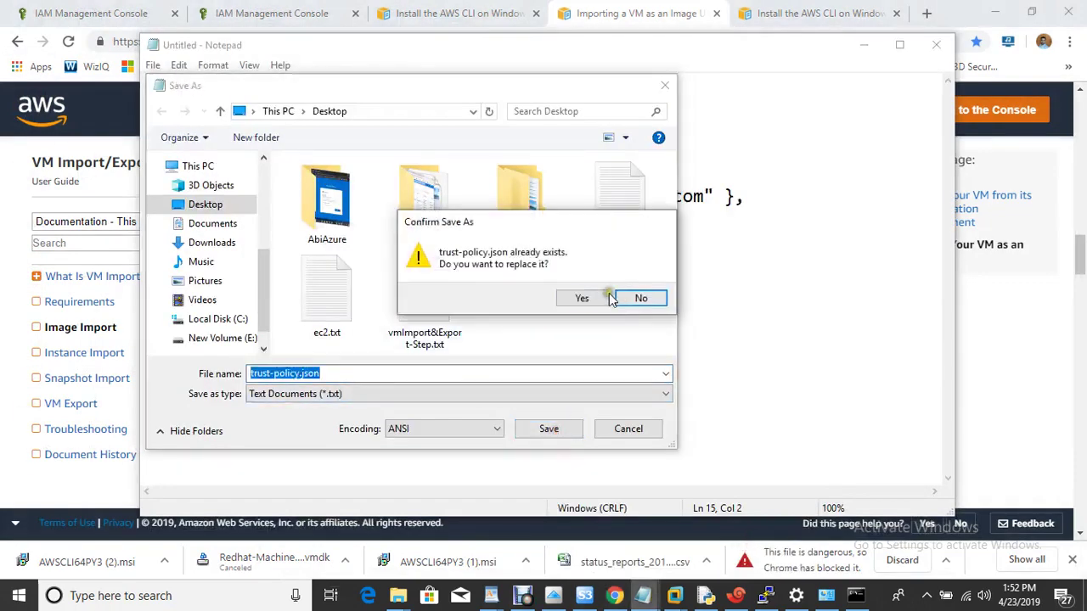
pyautogui.click(581, 298)
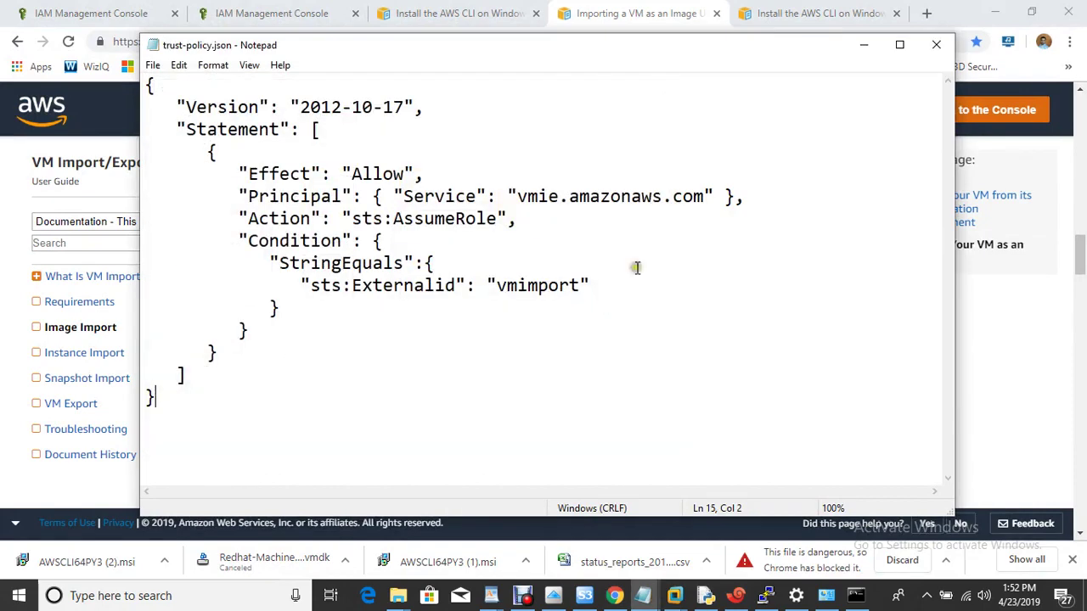
pyautogui.click(938, 47)
pyautogui.click(743, 287)
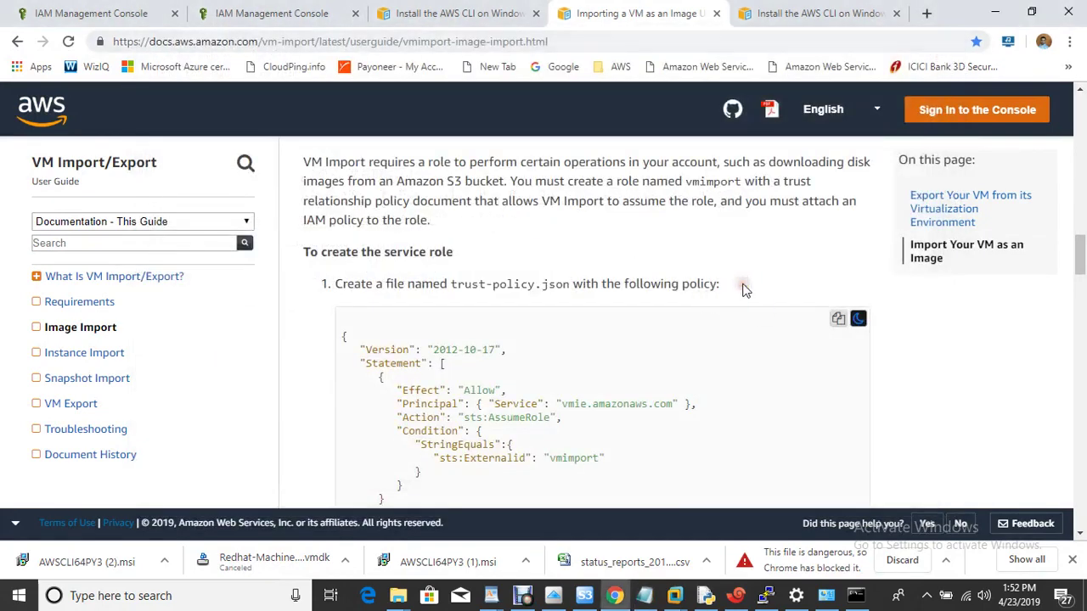
# Step: Copy the step 2 create-role command and review the two aws ec2 commands in the notes
pyautogui.scroll(-5, 742, 290)
pyautogui.scroll(1, 742, 291)
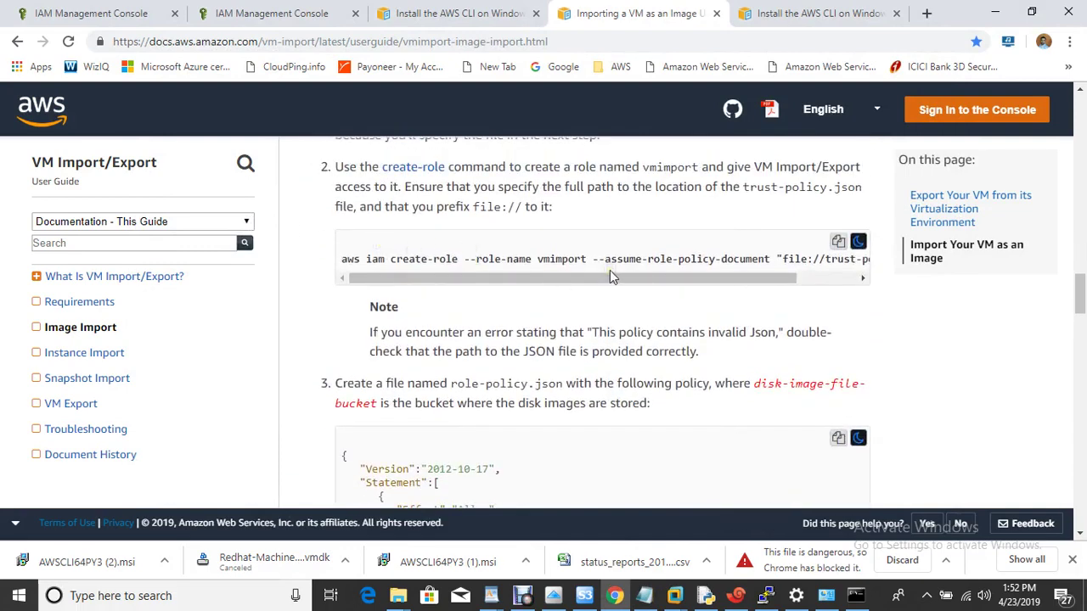
pyautogui.click(838, 242)
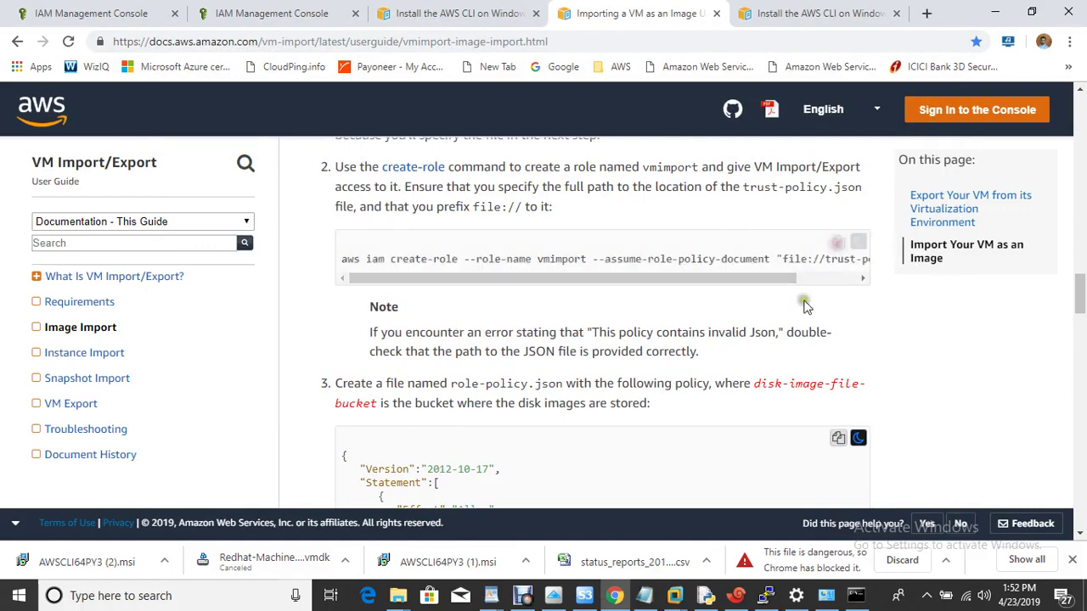
pyautogui.click(645, 595)
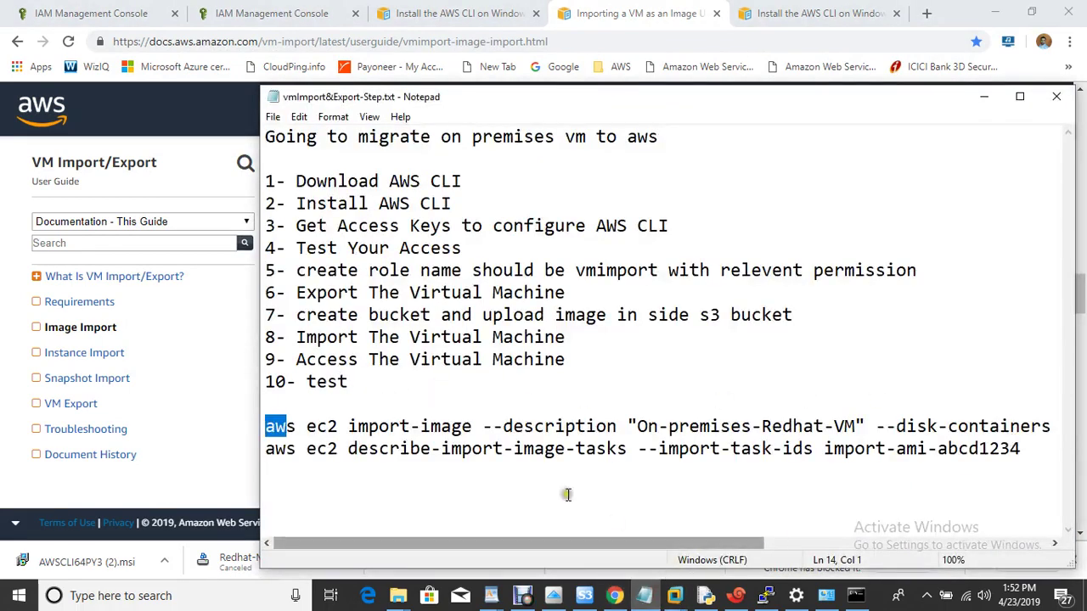
pyautogui.click(317, 474)
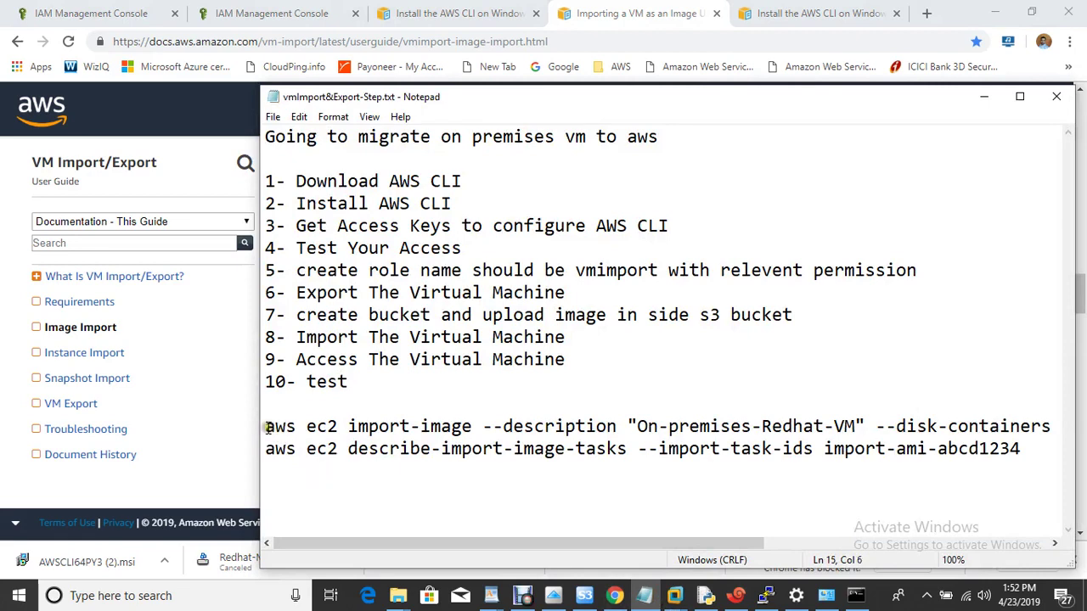
pyautogui.moveTo(265, 426); pyautogui.dragTo(646, 473)
pyautogui.click(583, 494)
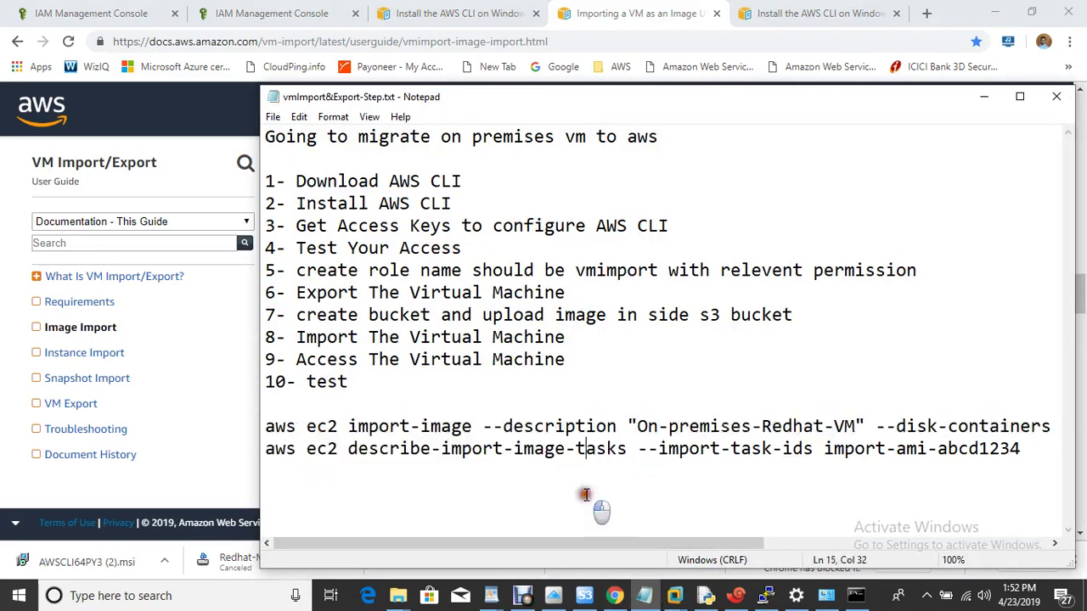
pyautogui.click(855, 597)
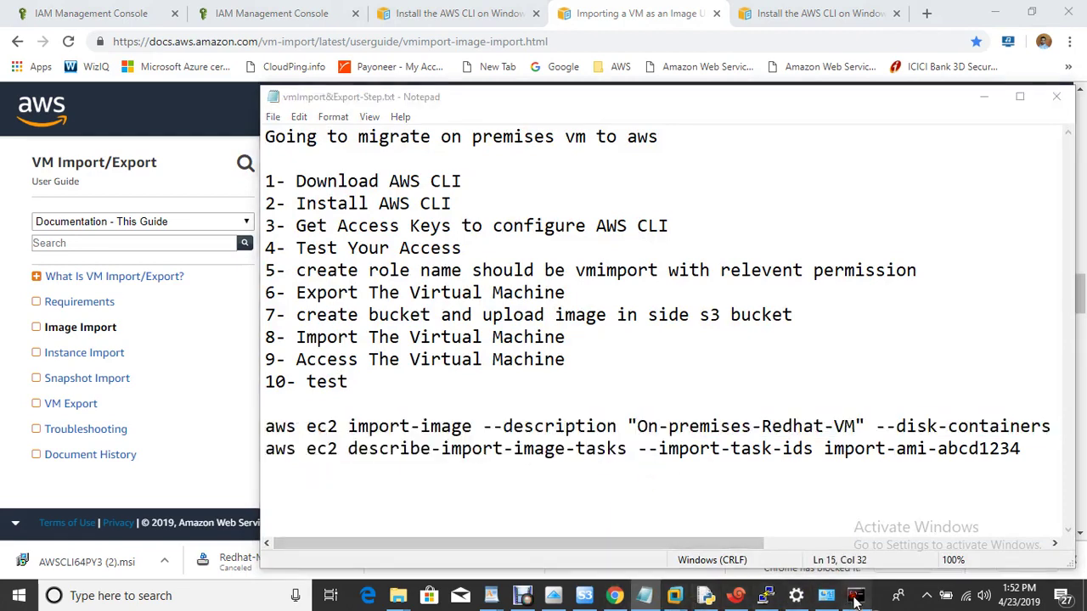
# Step: Paste and run the aws iam create-role command for the vmimport role
pyautogui.hotkey('ctrl', 'v')
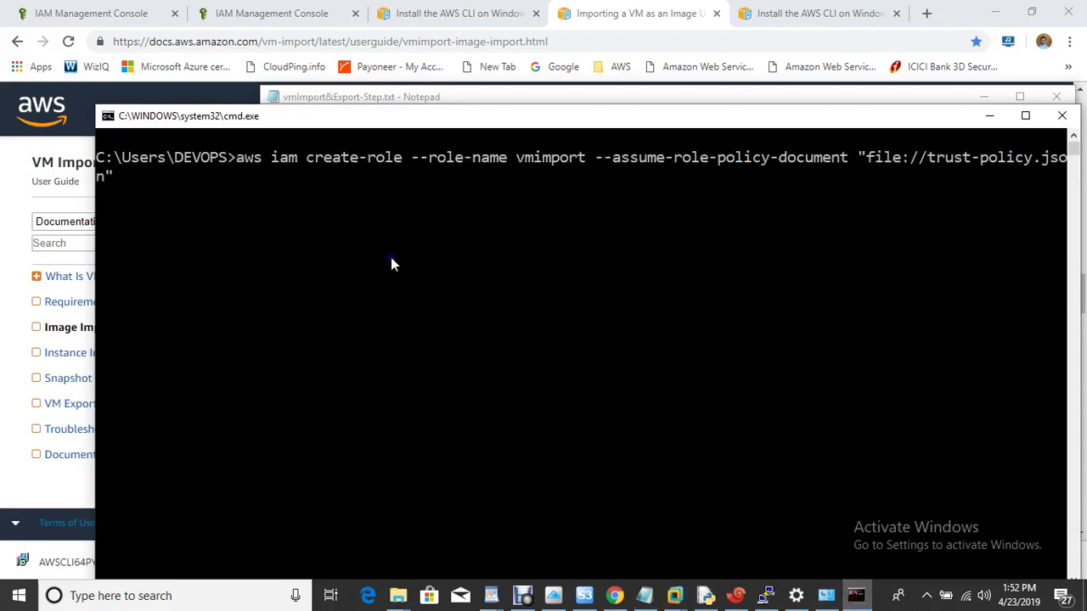
pyautogui.press('Left')
pyautogui.press('Left')
pyautogui.press('Left')
pyautogui.press('Left')
pyautogui.press('Left')
pyautogui.press('Left')
pyautogui.press('Left')
pyautogui.press('Left')
pyautogui.press('Left')
pyautogui.press('Left')
pyautogui.press('Left')
pyautogui.press('Left')
pyautogui.press('Left')
pyautogui.press('Left')
pyautogui.press('Left')
pyautogui.press('Left')
pyautogui.press('Left')
pyautogui.press('Left')
pyautogui.press('Left')
pyautogui.press('Left')
pyautogui.press('Right')
pyautogui.press('Right')
pyautogui.press('Right')
pyautogui.press('Right')
pyautogui.press('Right')
pyautogui.press('Right')
pyautogui.press('Right')
pyautogui.press('Right')
pyautogui.press('Right')
pyautogui.press('Right')
pyautogui.press('Right')
pyautogui.press('Right')
pyautogui.press('Right')
pyautogui.press('Right')
pyautogui.press('Right')
pyautogui.press('Right')
pyautogui.press('Right')
pyautogui.press('Right')
pyautogui.press('Right')
pyautogui.press('Right')
pyautogui.press('Right')
pyautogui.press('Right')
pyautogui.press('Right')
pyautogui.press('Right')
pyautogui.press('Right')
pyautogui.press('Right')
pyautogui.press('Right')
pyautogui.press('Right')
pyautogui.press('Right')
pyautogui.press('Right')
pyautogui.press('Right')
pyautogui.press('Right')
pyautogui.press('Return')
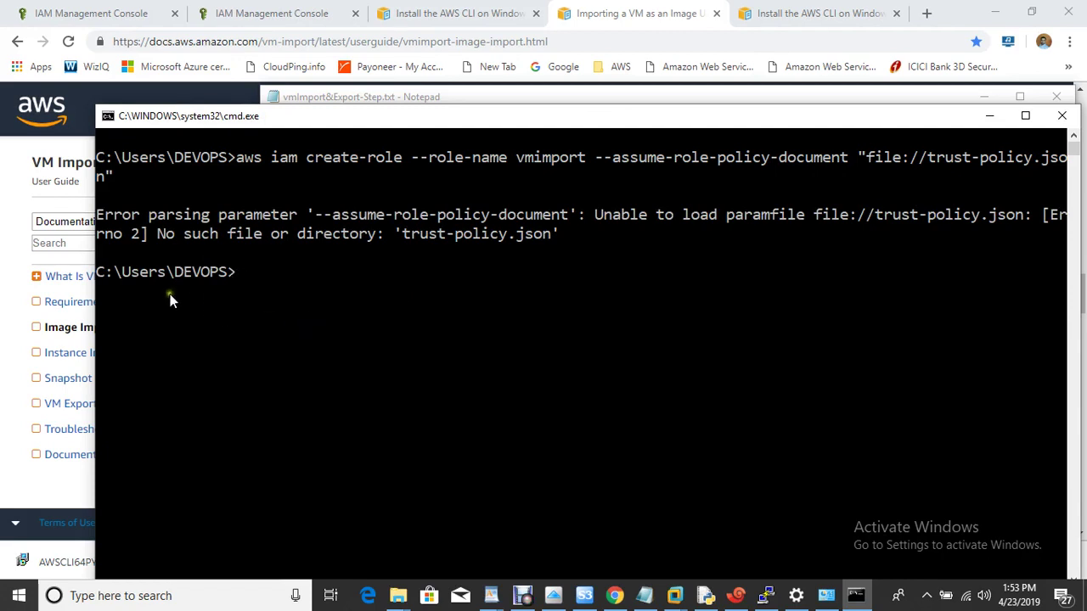
# Step: After the file-not-found error, cd Desktop and rerun the create-role command
pyautogui.write('cd Desktop')
pyautogui.press('Return')
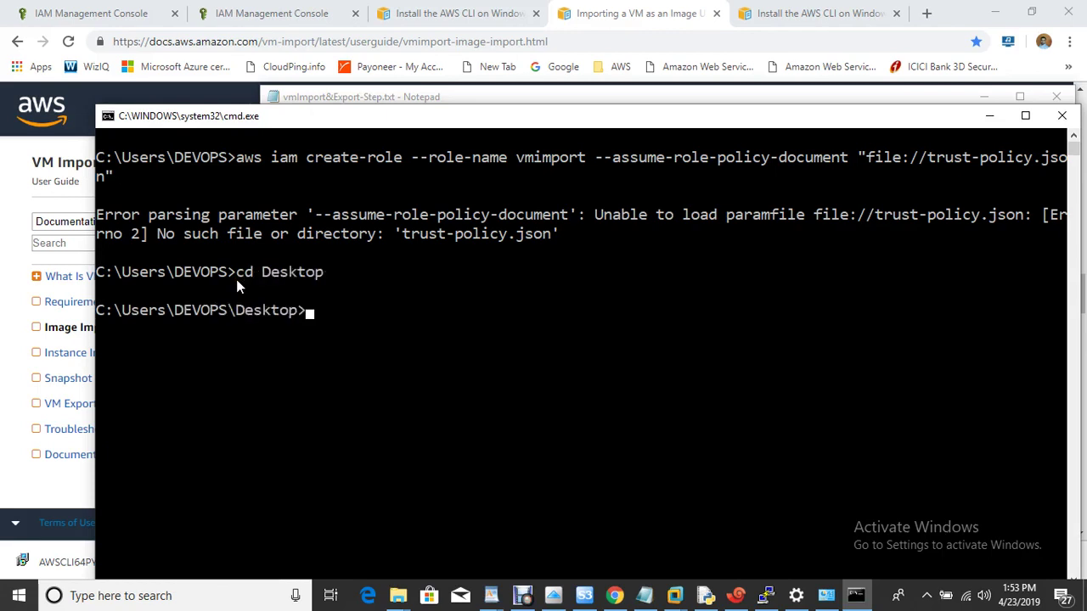
pyautogui.press('Up')
pyautogui.press('Return')
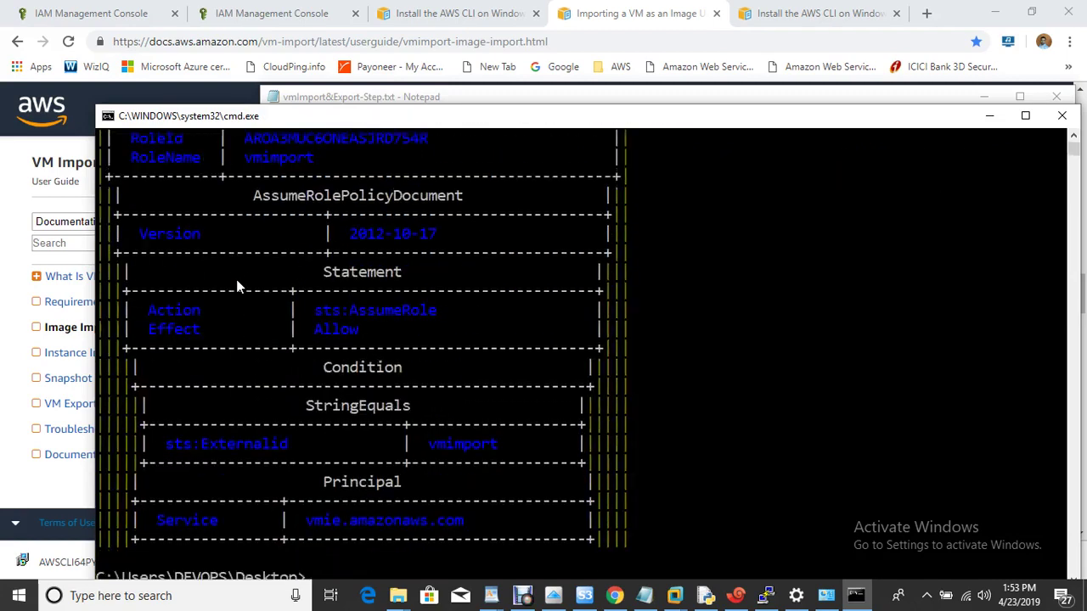
# Step: Open the vmimport role in IAM Roles and confirm it has no permissions attached
pyautogui.click(102, 13)
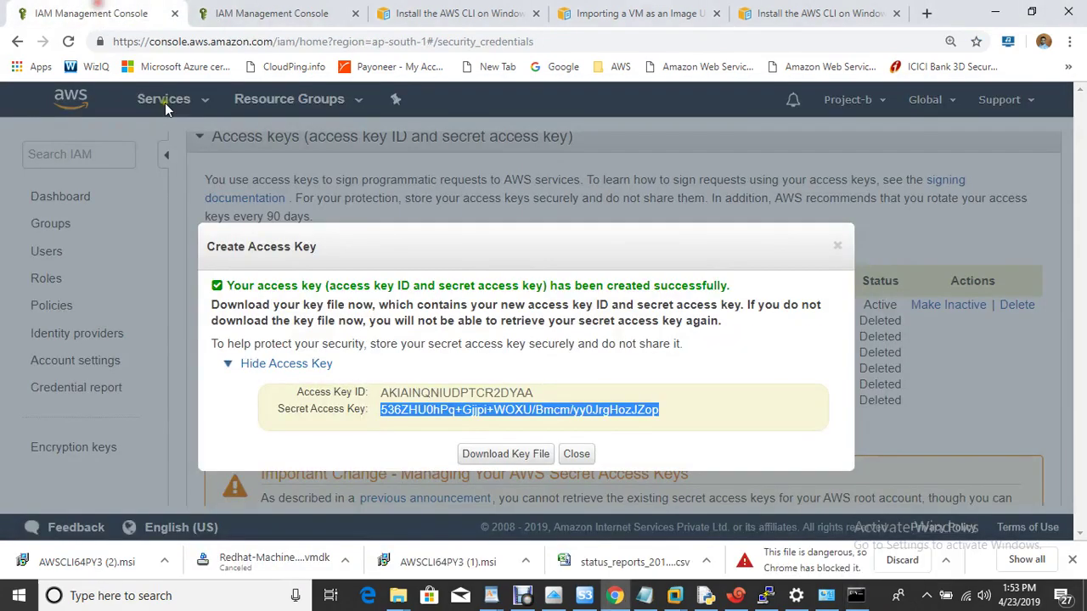
pyautogui.click(577, 455)
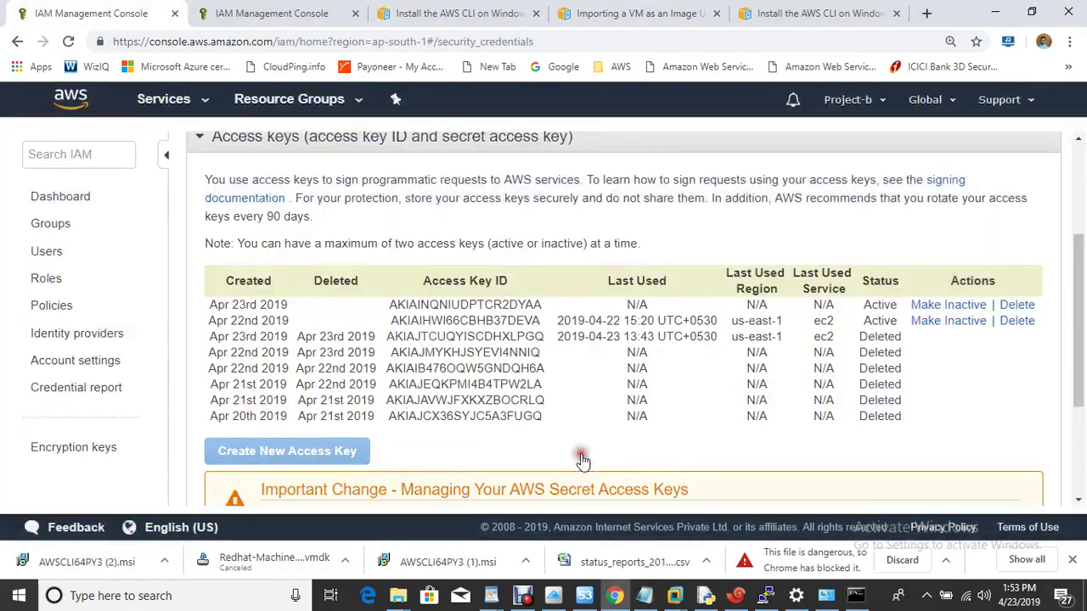
pyautogui.click(47, 279)
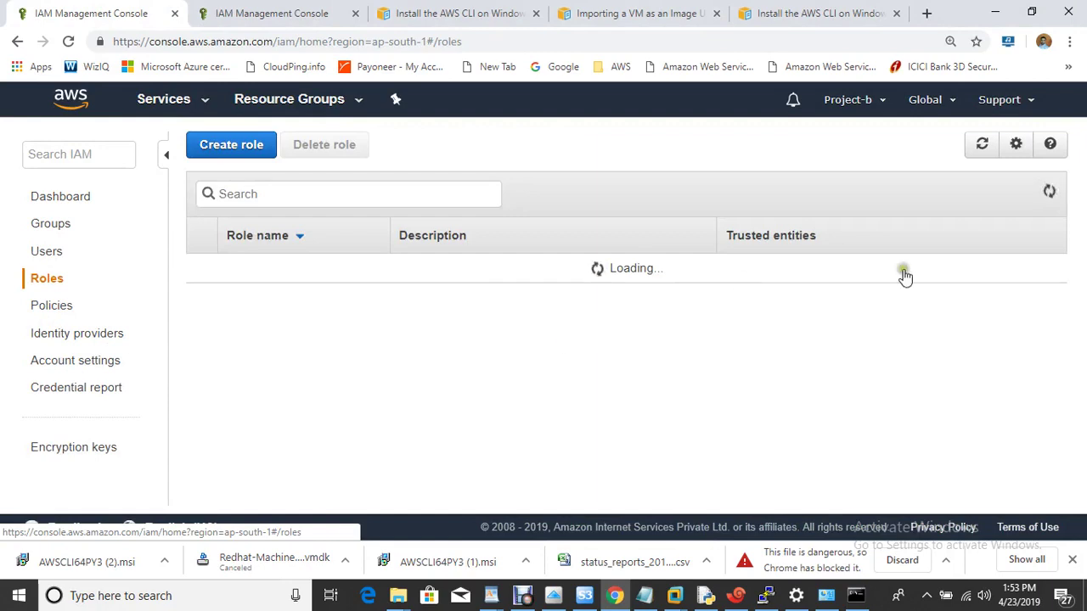
pyautogui.moveTo(1084, 197); pyautogui.dragTo(1072, 340)
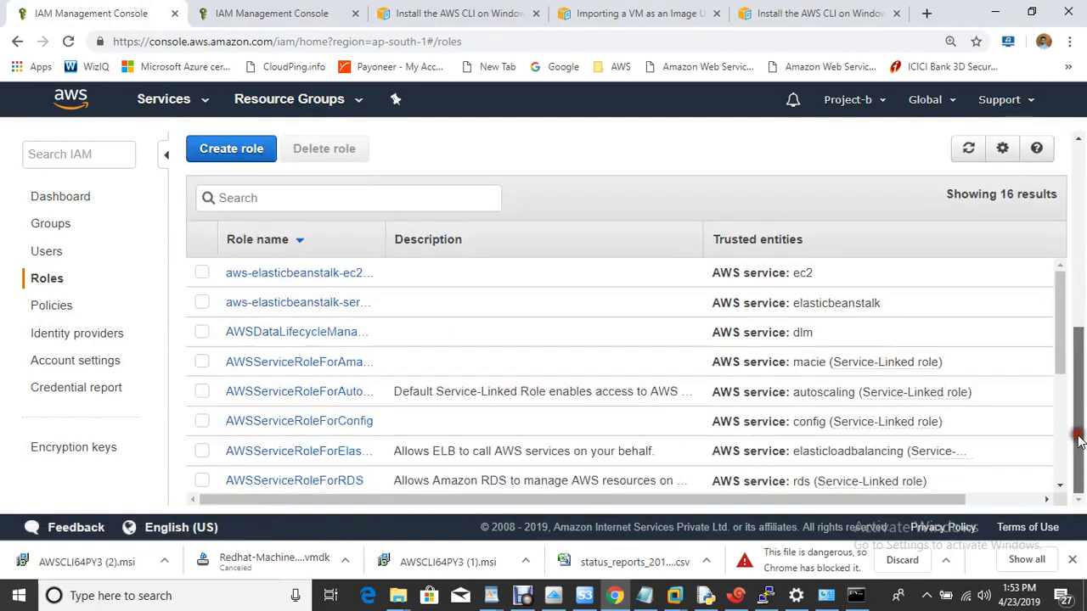
pyautogui.moveTo(1060, 291); pyautogui.dragTo(1051, 456)
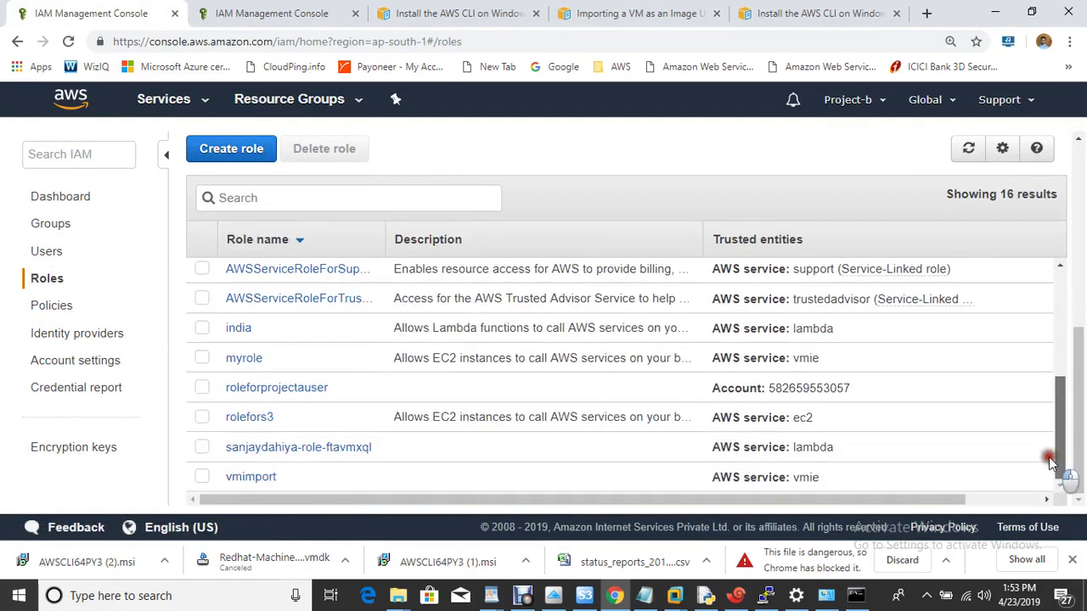
pyautogui.click(253, 479)
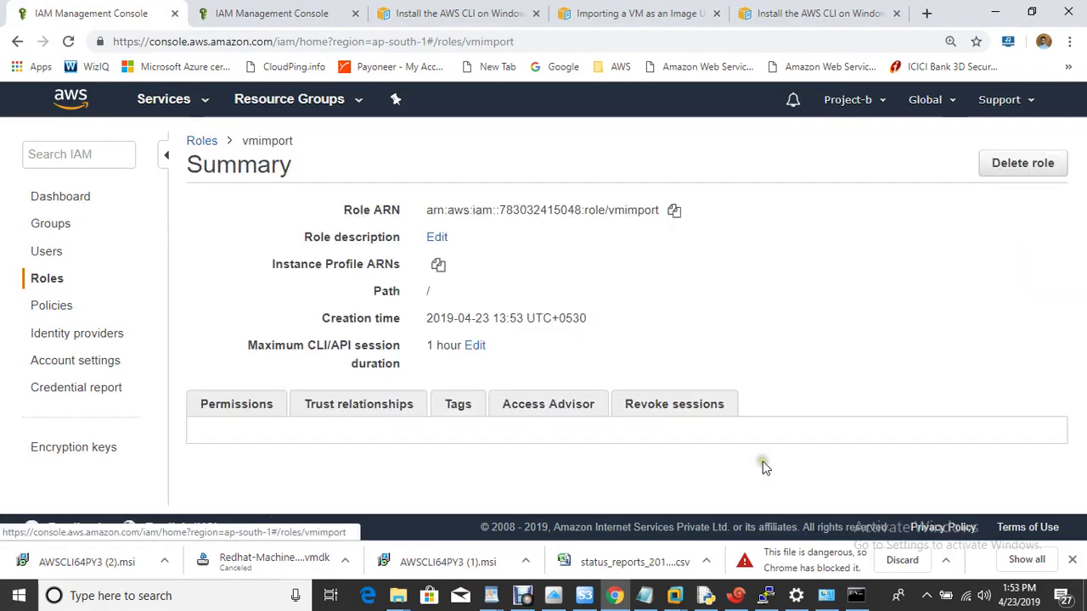
pyautogui.moveTo(1078, 279); pyautogui.dragTo(1075, 386)
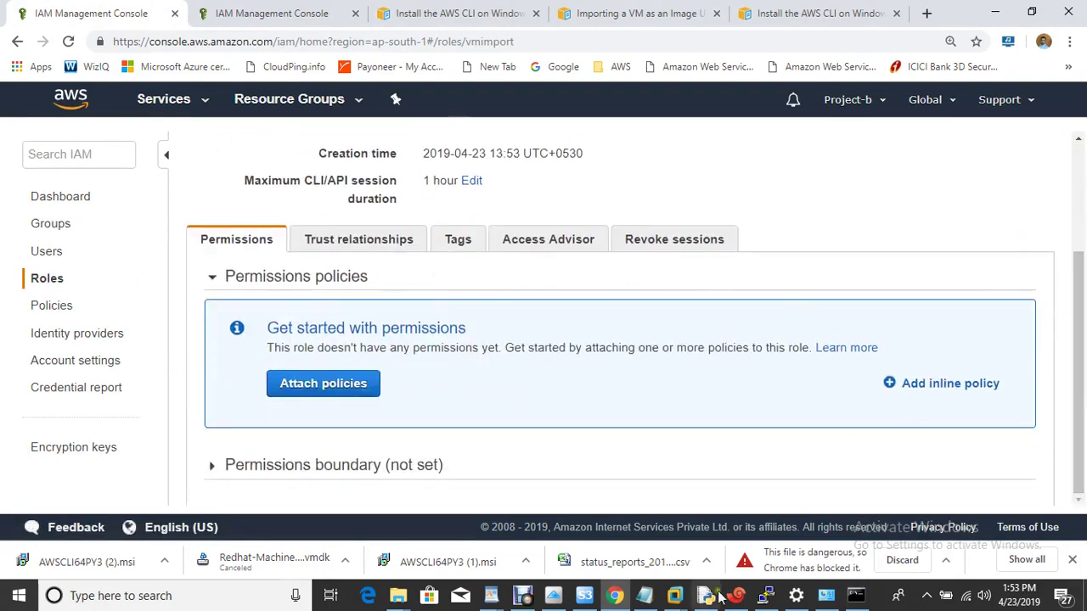
# Step: Clear the Command Prompt screen with cls
pyautogui.hotkey('alt', 'Tab')
pyautogui.click(492, 388)
pyautogui.press('Escape')
pyautogui.write('cls')
pyautogui.press('Return')
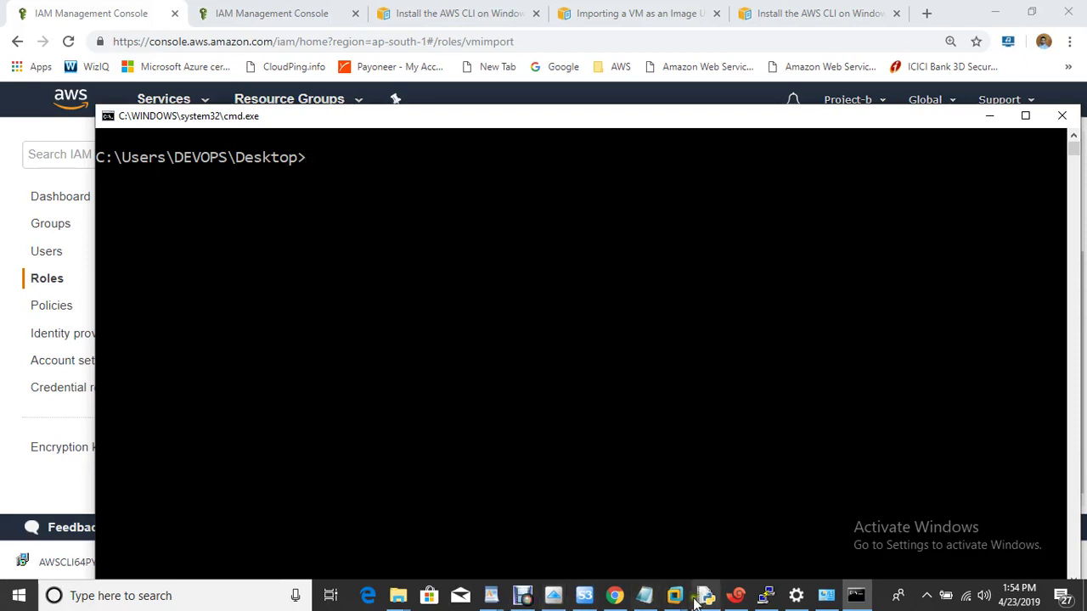
# Step: Review steps 6 and 7 in the migration notes
pyautogui.click(648, 597)
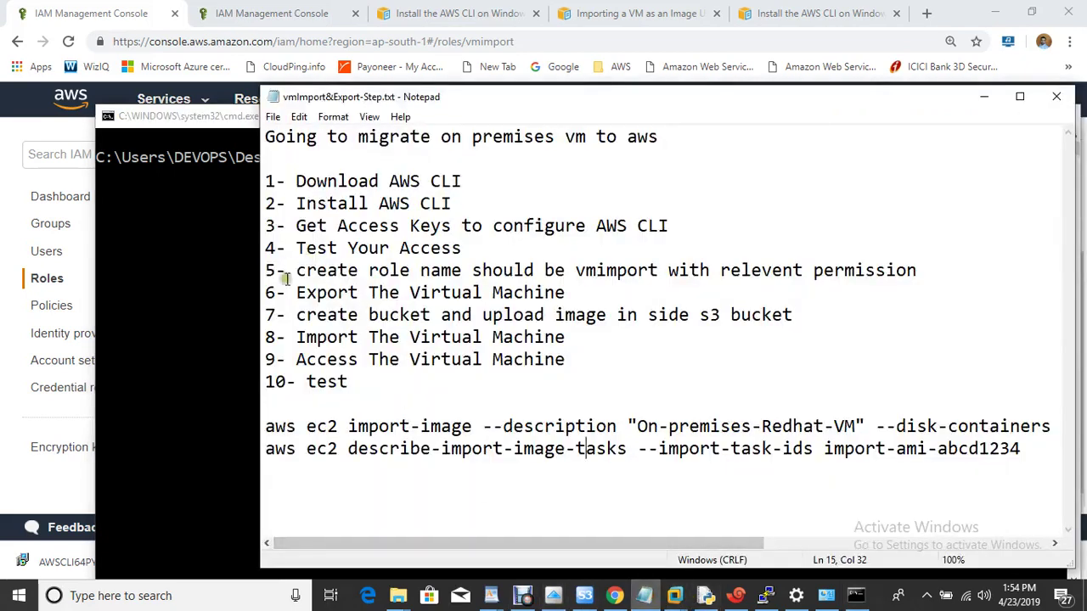
pyautogui.moveTo(290, 292); pyautogui.dragTo(583, 330)
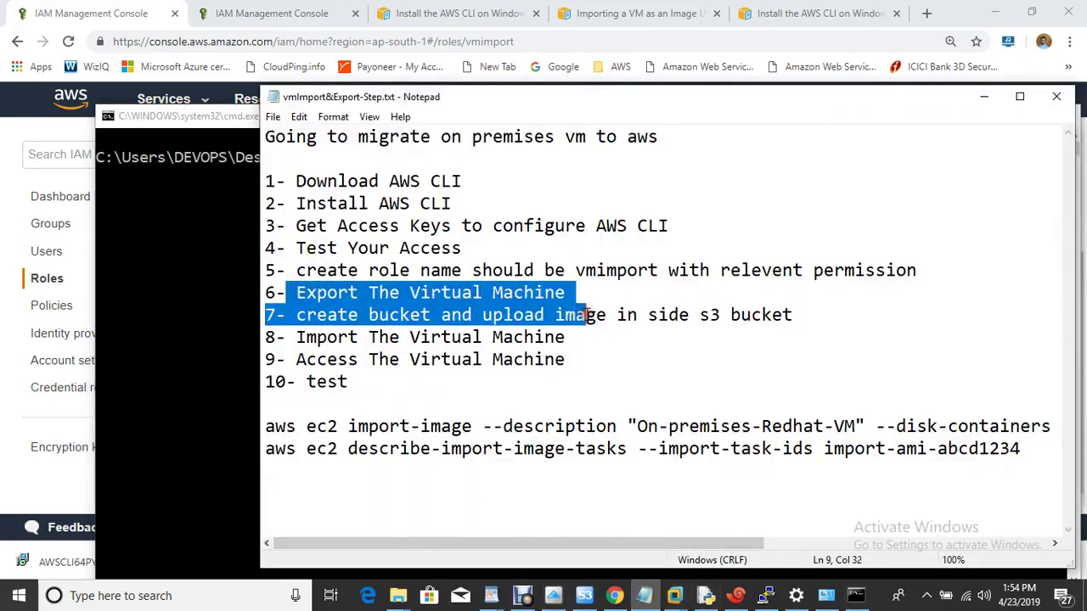
pyautogui.click(609, 306)
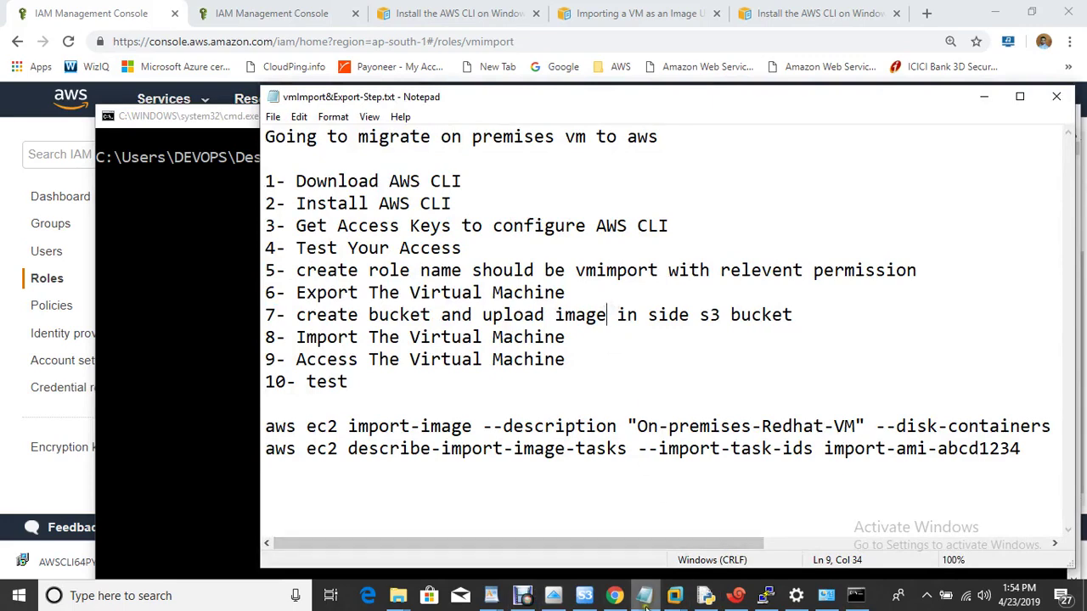
# Step: Start an OVF export of Redhat-Machine, cancel it, and show the desktop
pyautogui.moveTo(676, 597)
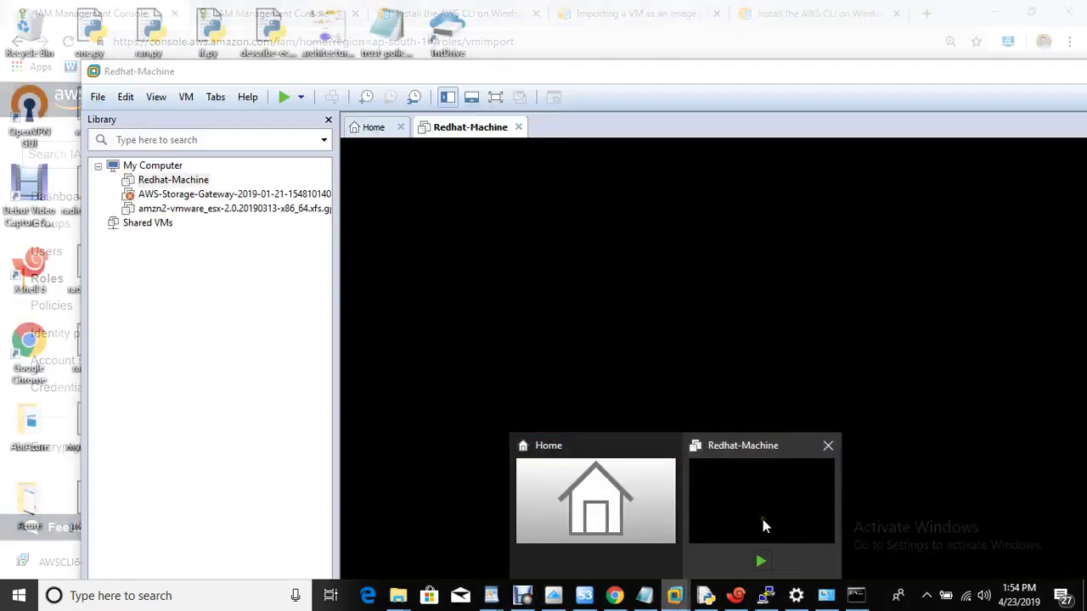
pyautogui.click(763, 520)
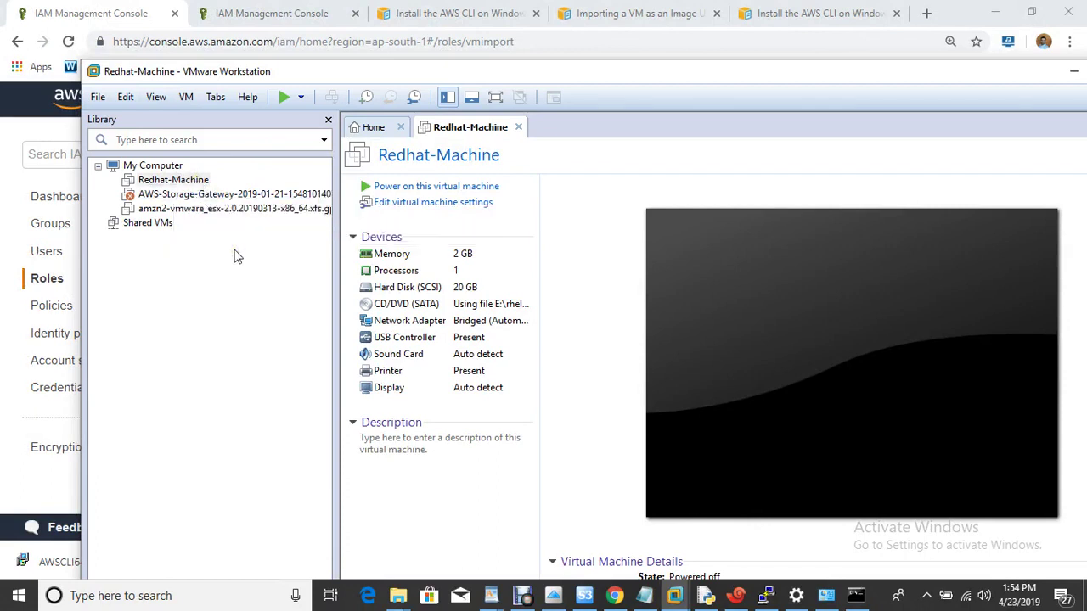
pyautogui.click(97, 98)
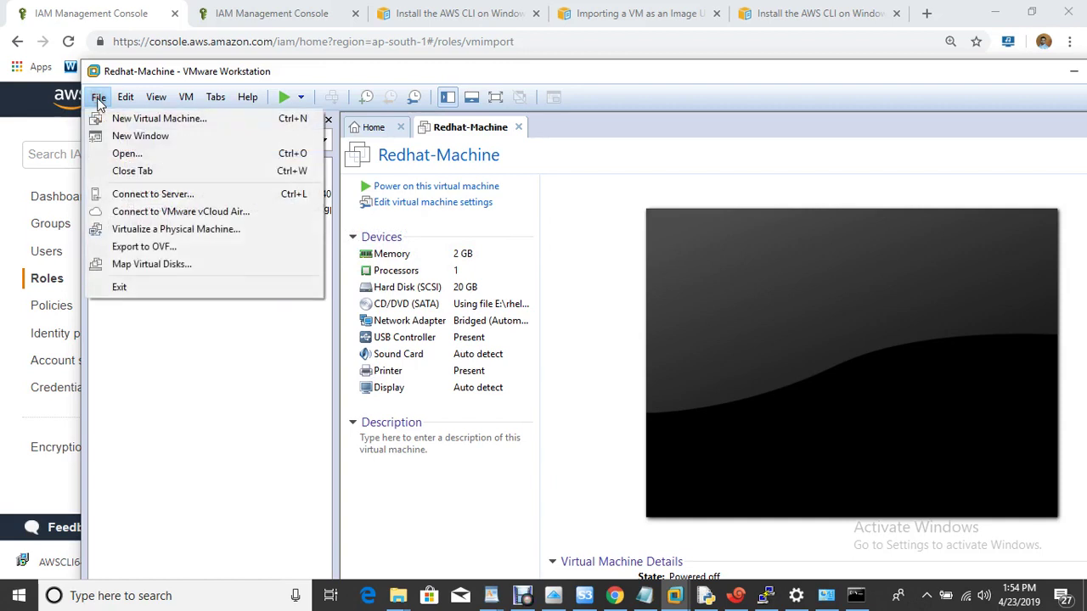
pyautogui.click(153, 246)
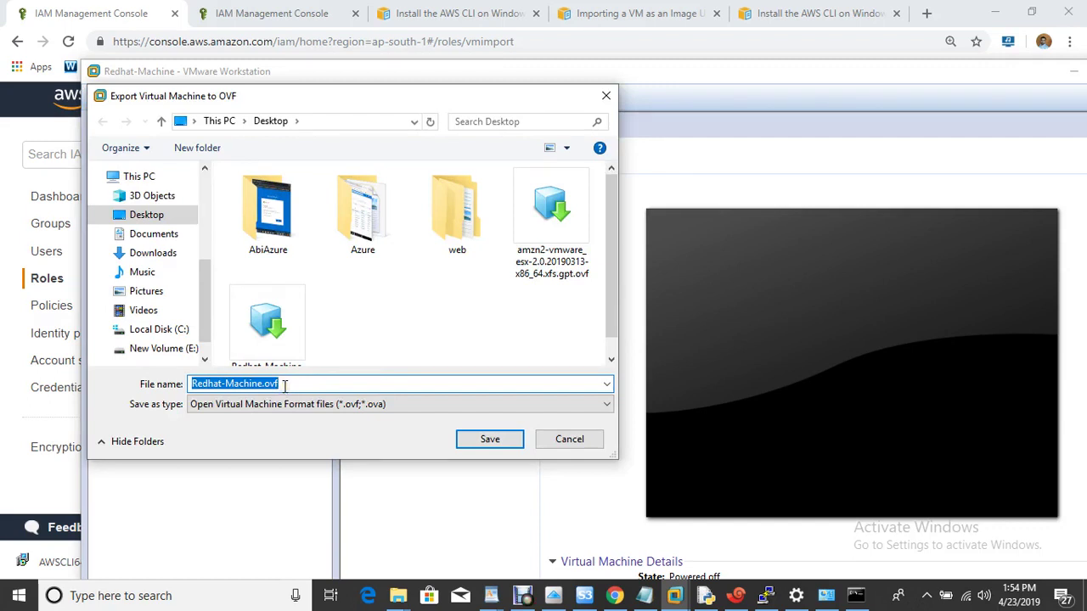
pyautogui.click(287, 384)
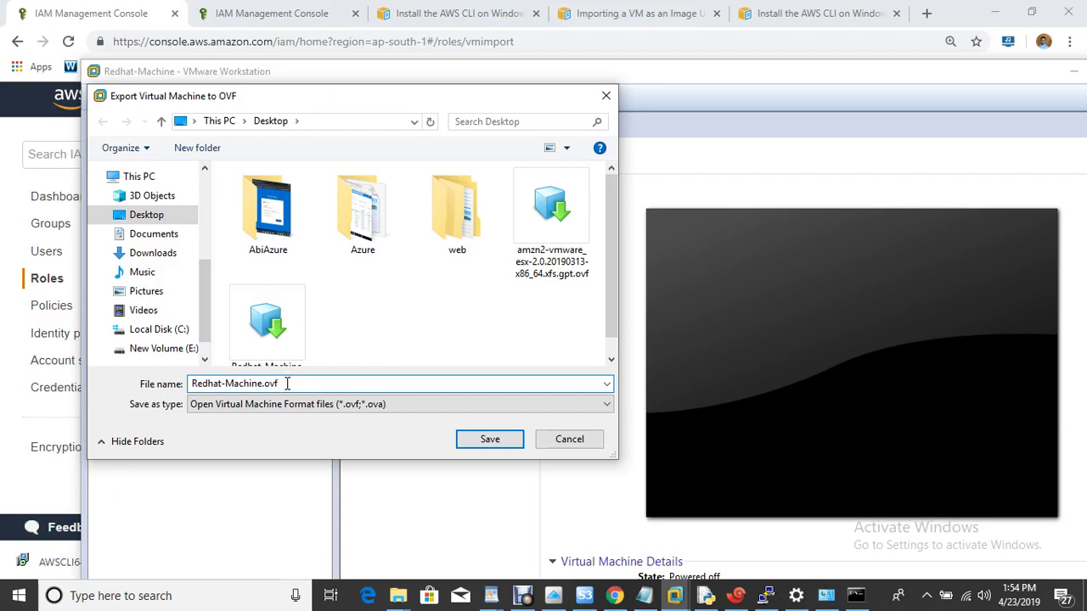
pyautogui.click(569, 440)
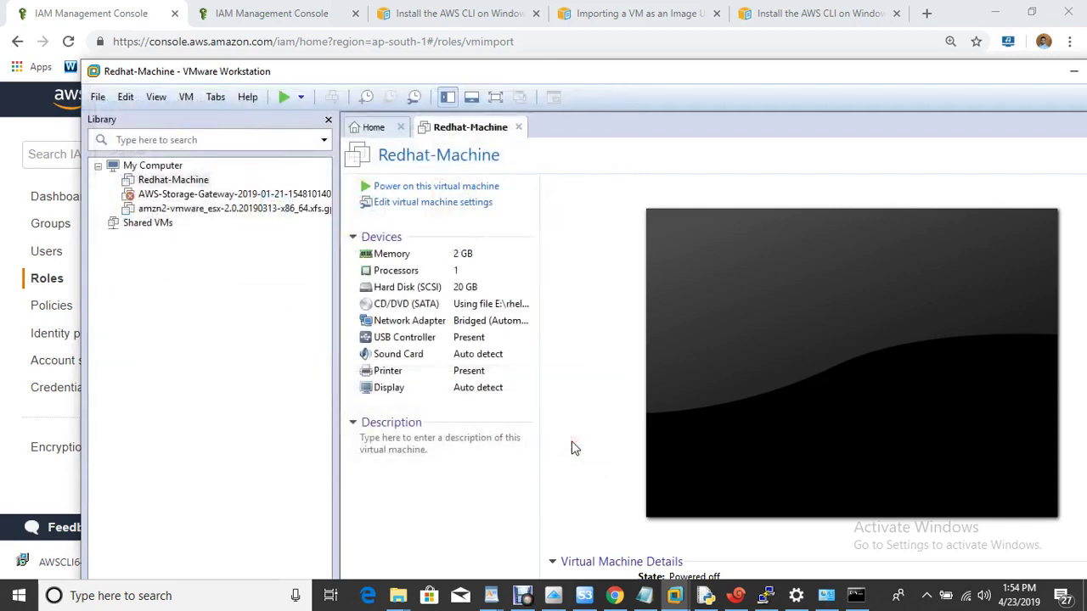
pyautogui.press('super+d')
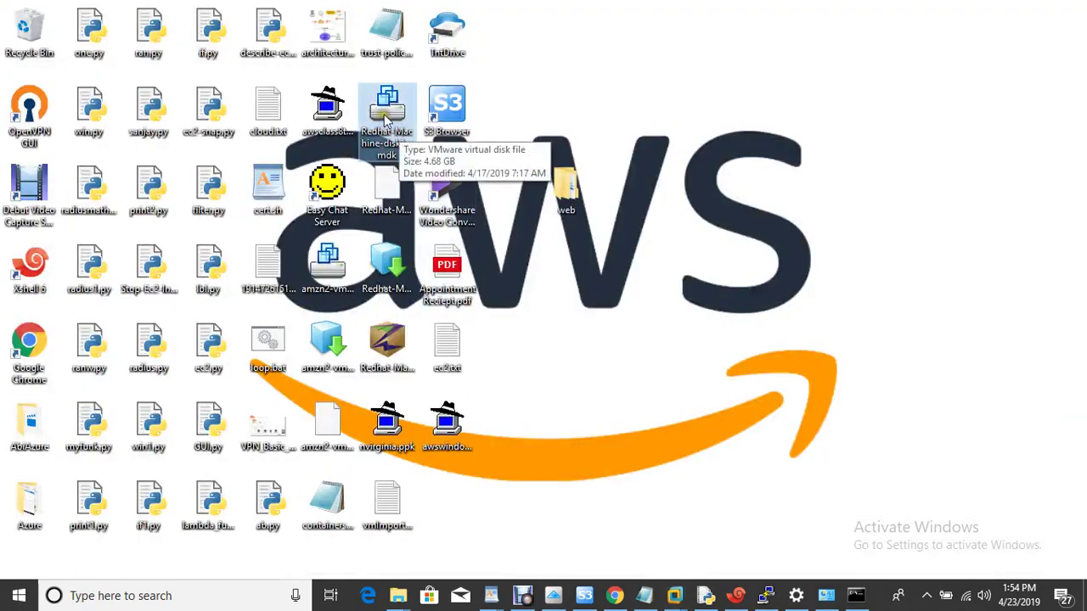
# Step: Select the Redhat-Machine disk file and highlight step 7 (create the bucket) in the notes
pyautogui.click(399, 144)
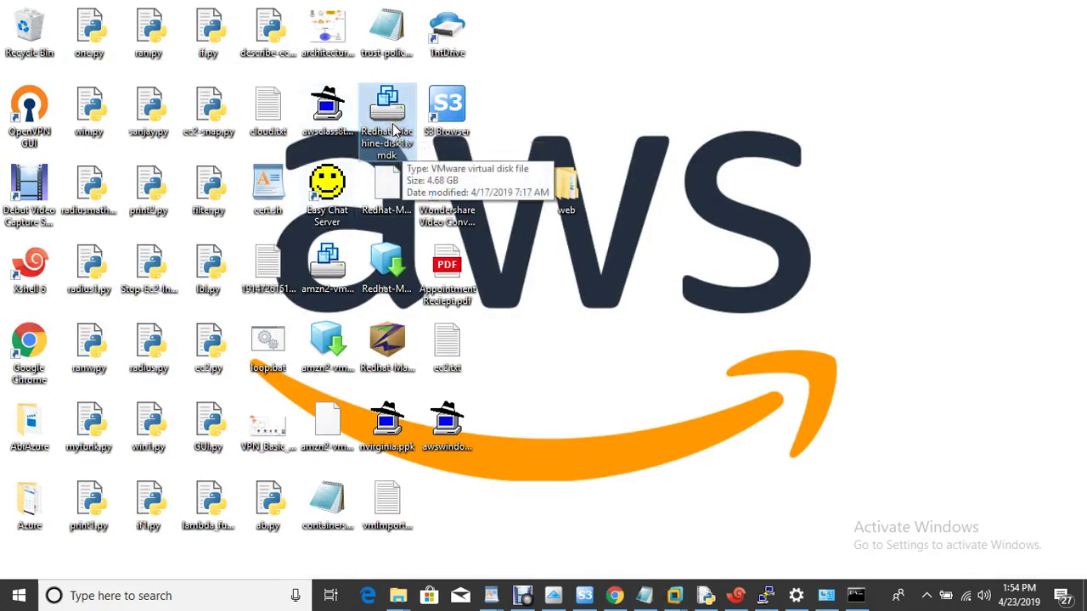
pyautogui.click(642, 595)
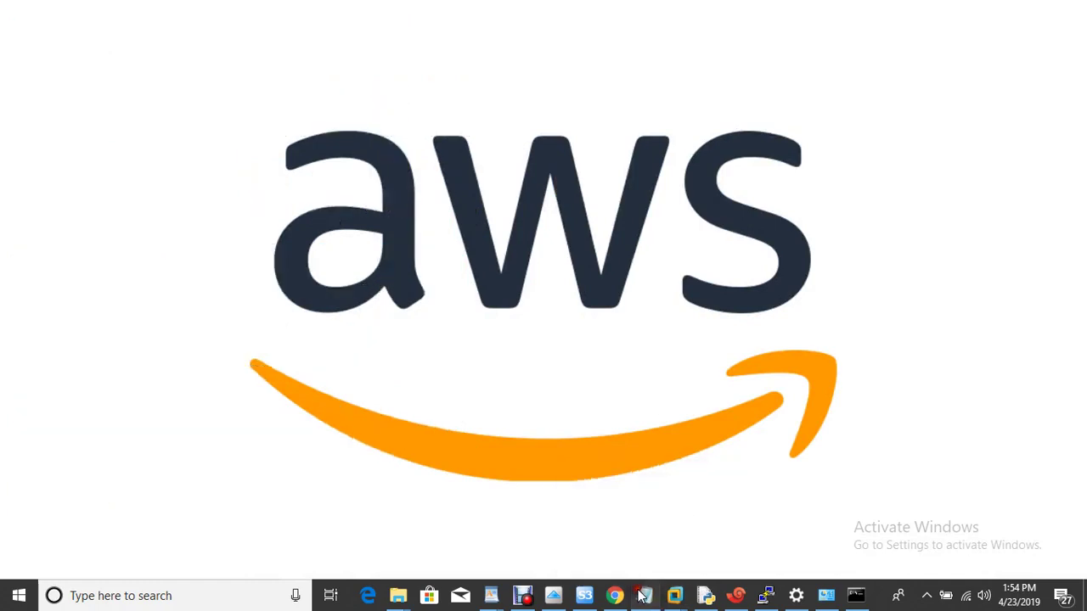
pyautogui.moveTo(297, 315); pyautogui.dragTo(751, 318)
# Step: In the IAM console tab, search services for s3 and go to S3
pyautogui.click(625, 597)
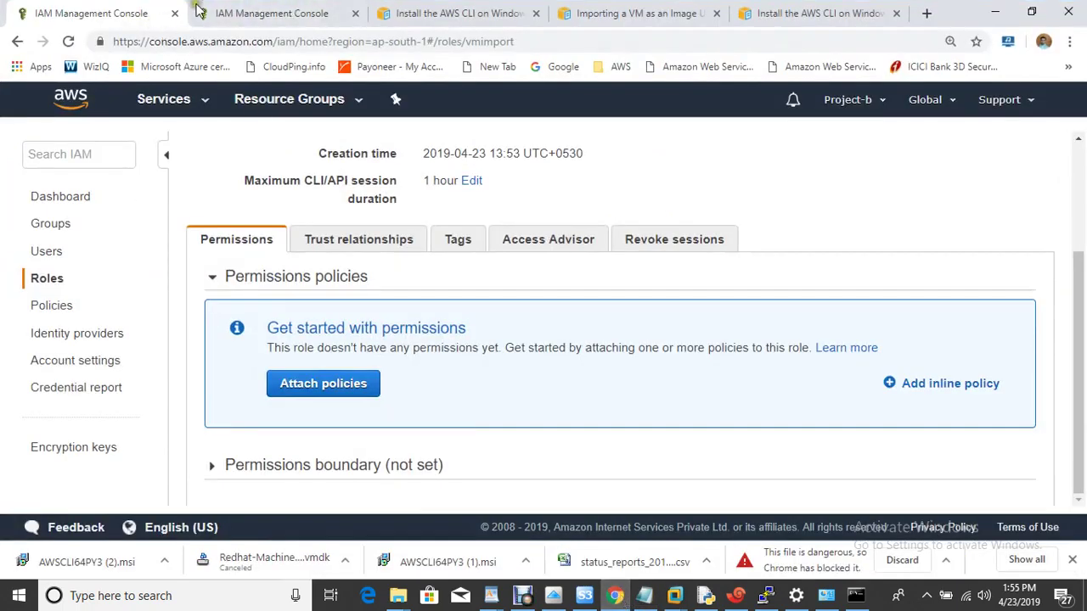
pyautogui.click(259, 17)
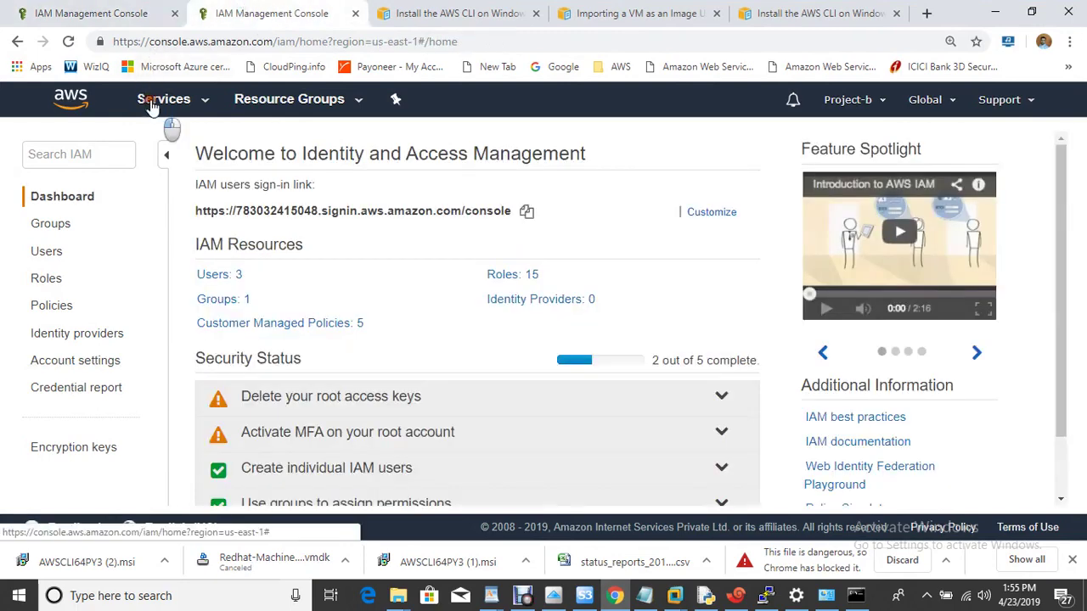
pyautogui.click(152, 102)
pyautogui.write('s3')
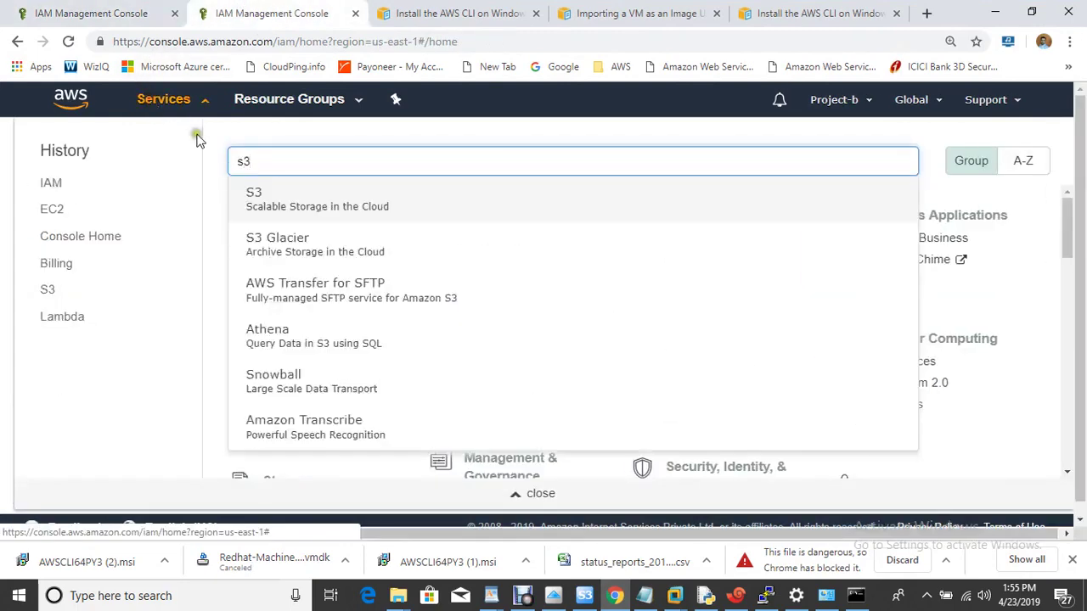
pyautogui.click(317, 199)
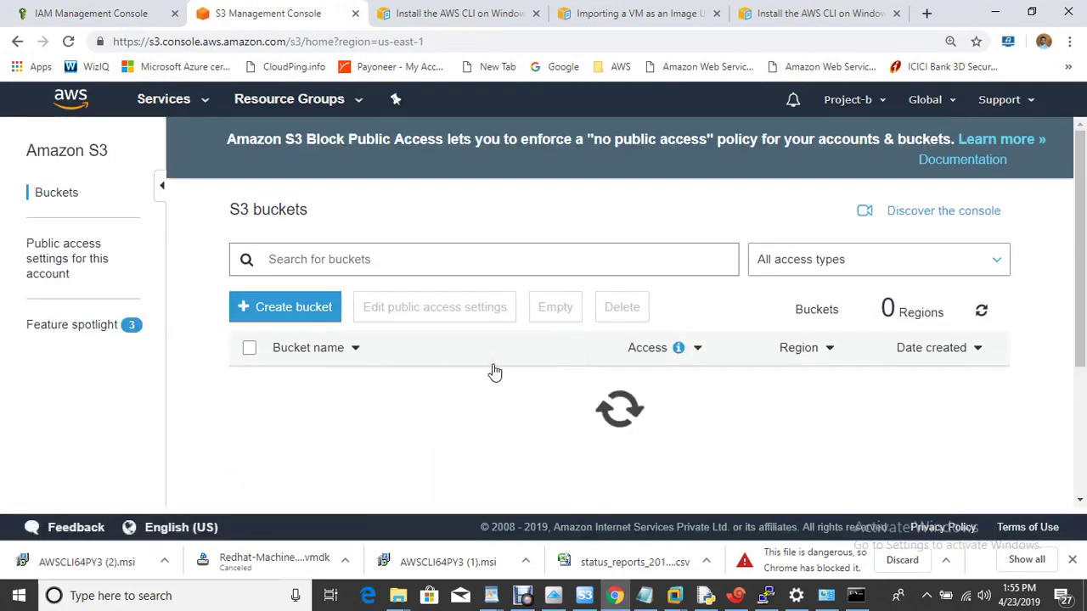
# Step: Name the new bucket myonpremisesimport in US East (N. Virginia) and skip the options page
pyautogui.click(265, 312)
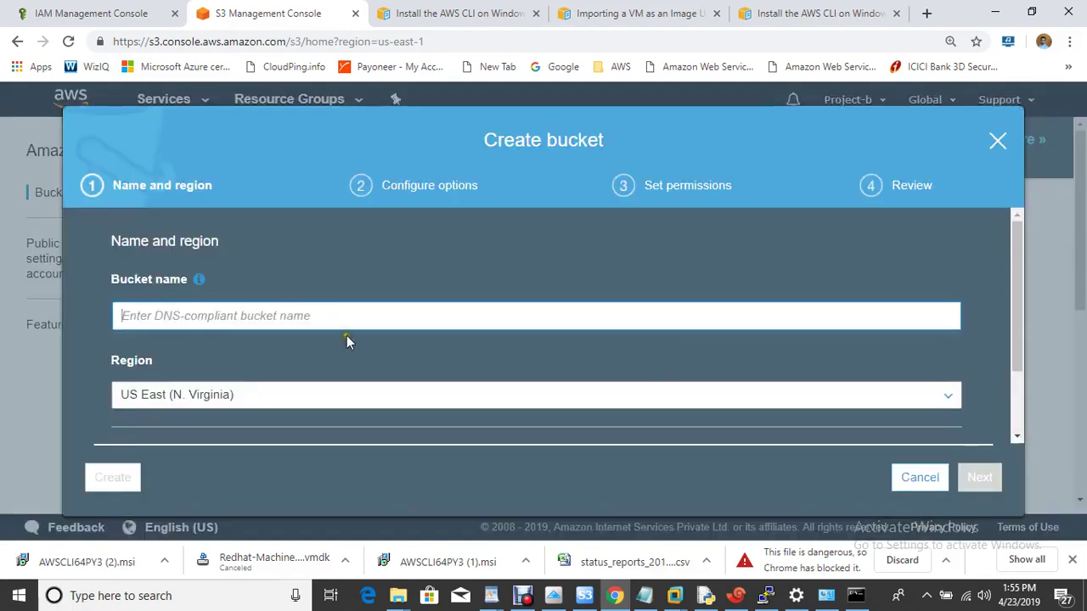
pyautogui.click(274, 316)
pyautogui.write('my')
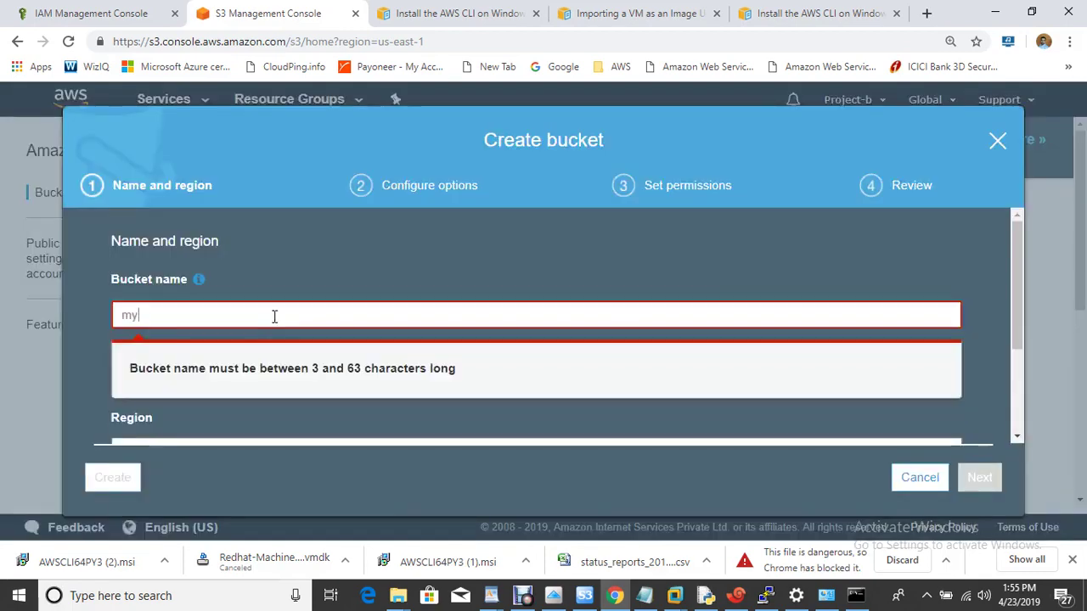
pyautogui.write('onpremisesimport')
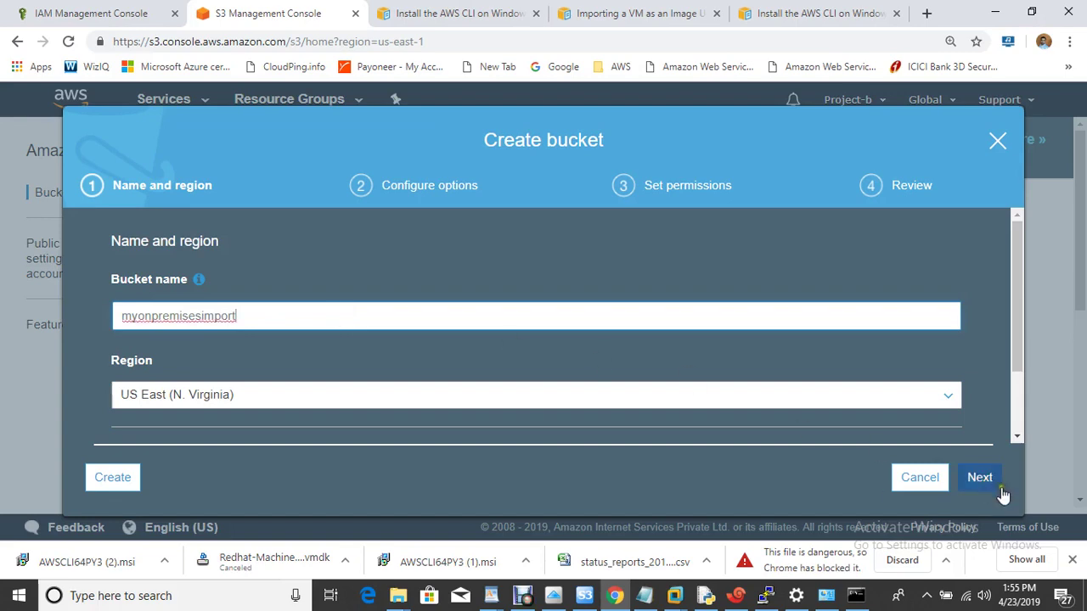
pyautogui.click(980, 477)
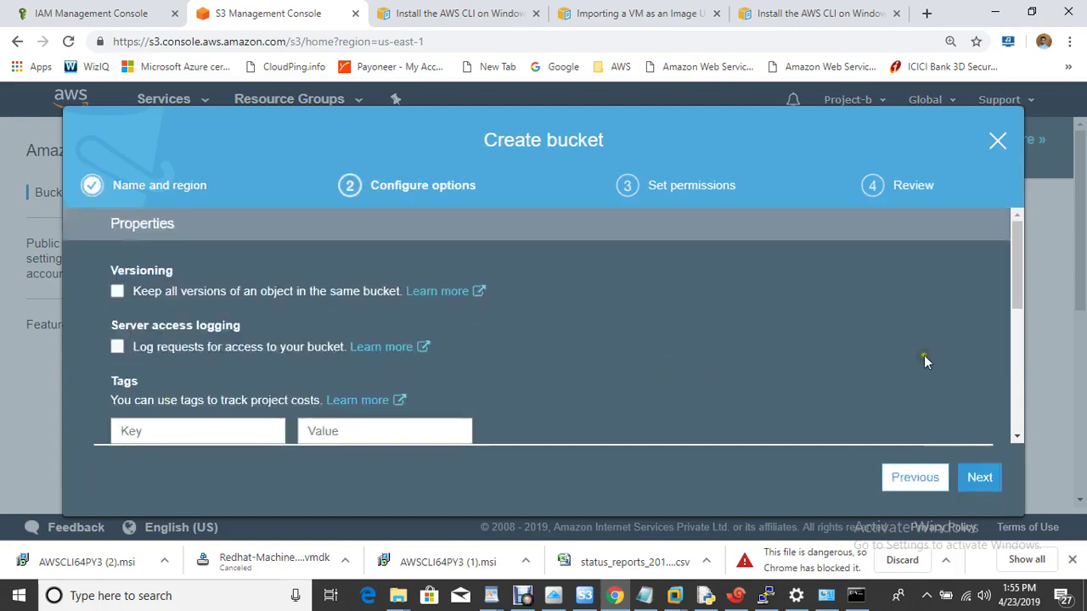
pyautogui.click(980, 478)
# Step: Turn off all four public-access block settings and create the bucket
pyautogui.moveTo(1022, 247); pyautogui.dragTo(1022, 287)
pyautogui.click(117, 299)
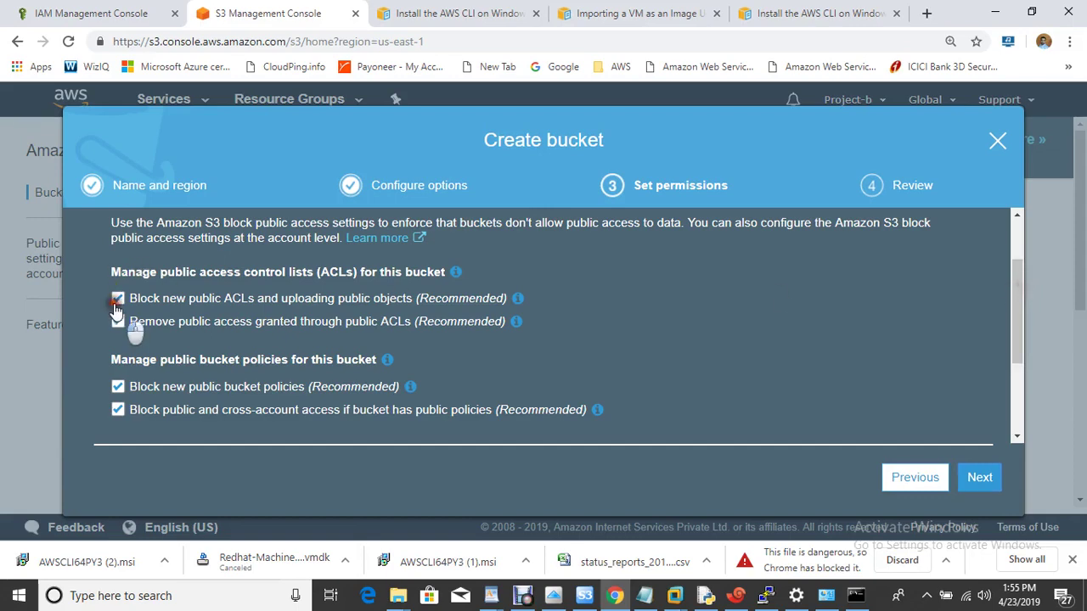
pyautogui.click(117, 321)
pyautogui.click(119, 387)
pyautogui.click(117, 409)
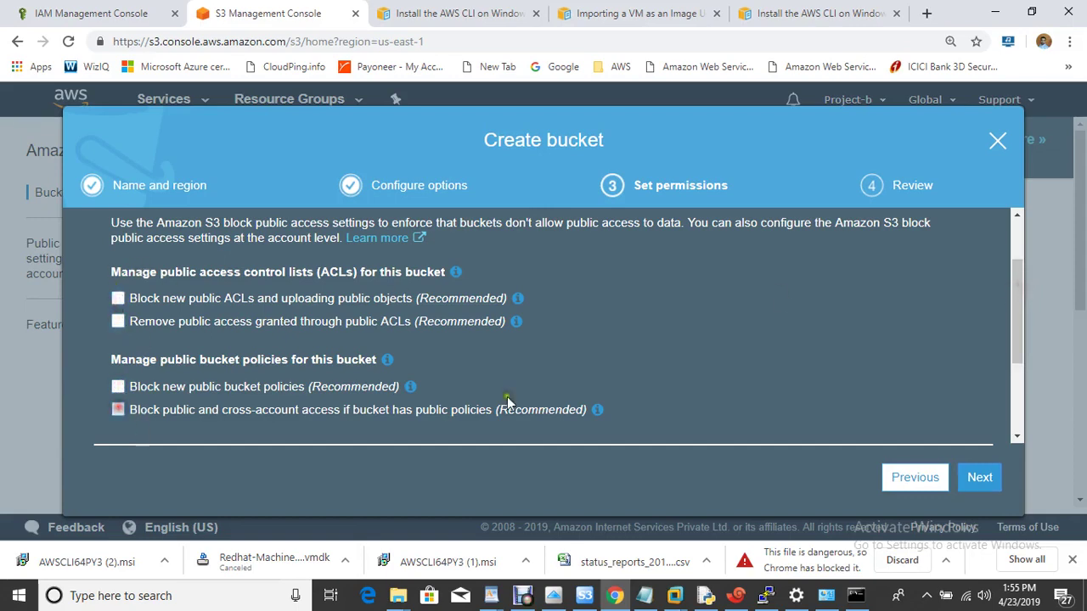
pyautogui.click(977, 478)
pyautogui.click(939, 481)
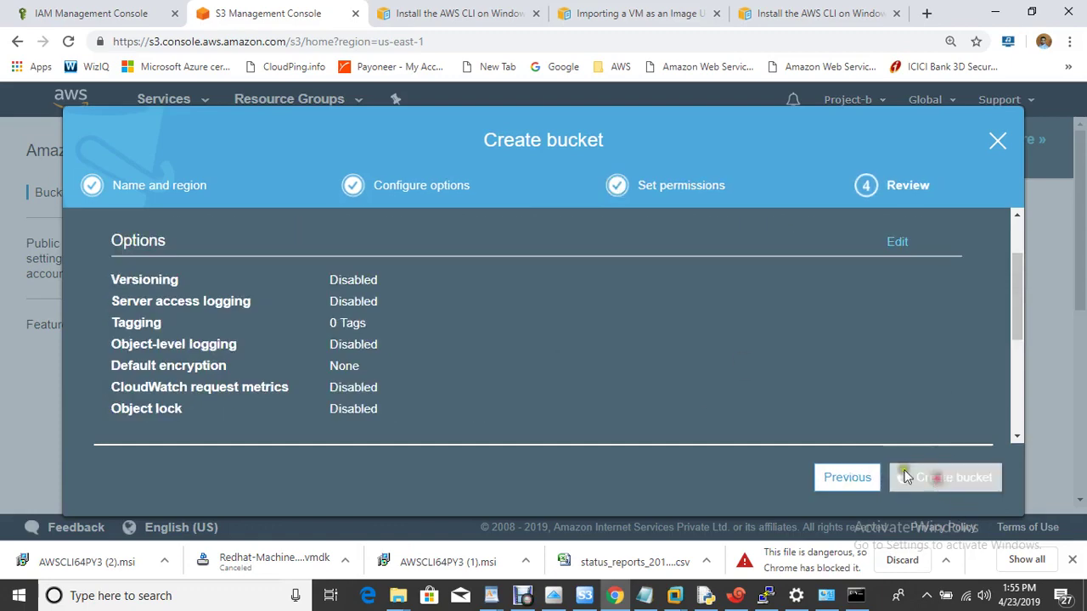
pyautogui.moveTo(1079, 274); pyautogui.dragTo(1080, 444)
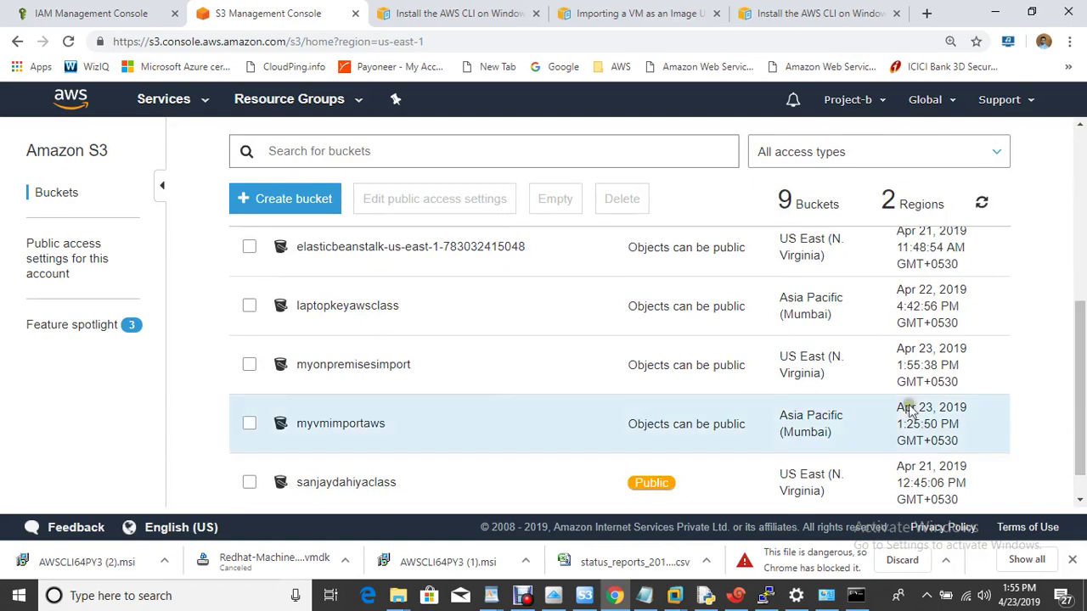
# Step: Add Redhat-Machine-disk1.vmdk to an upload into myonpremisesimport
pyautogui.click(348, 367)
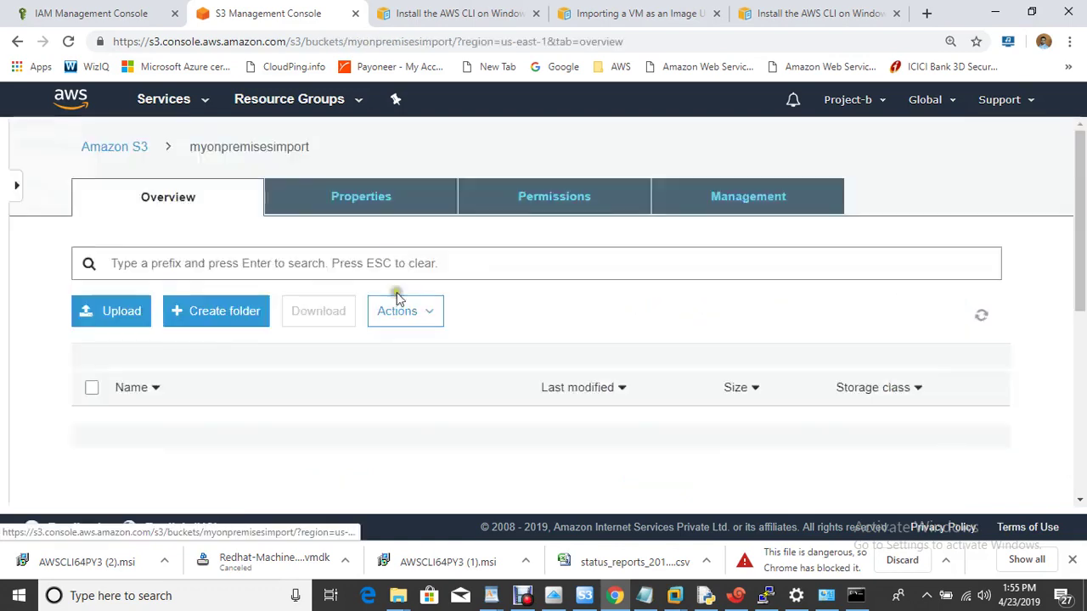
pyautogui.click(107, 264)
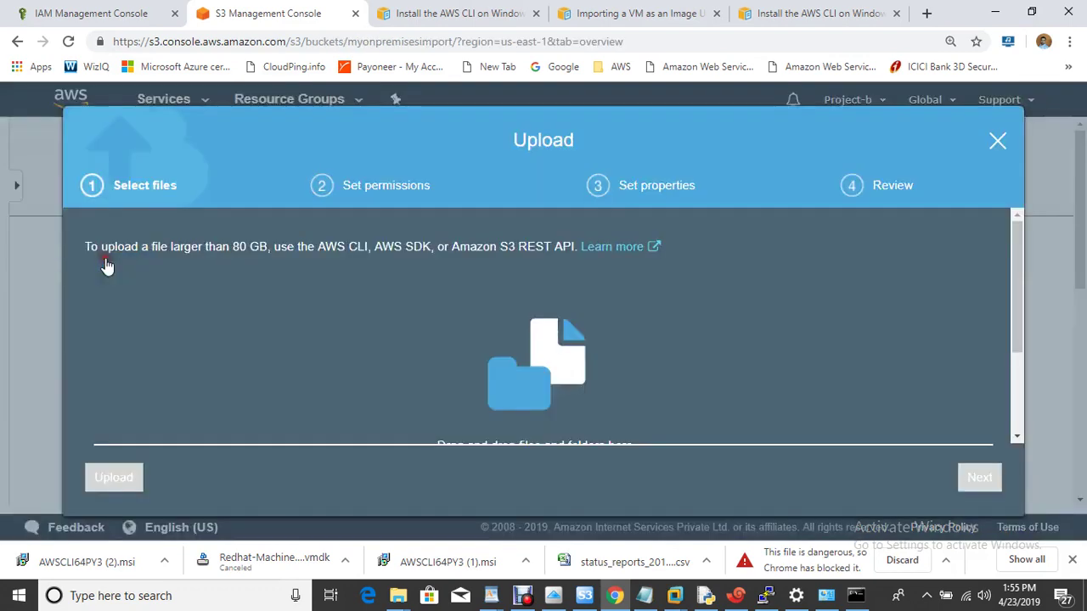
pyautogui.moveTo(1021, 267); pyautogui.dragTo(1019, 340)
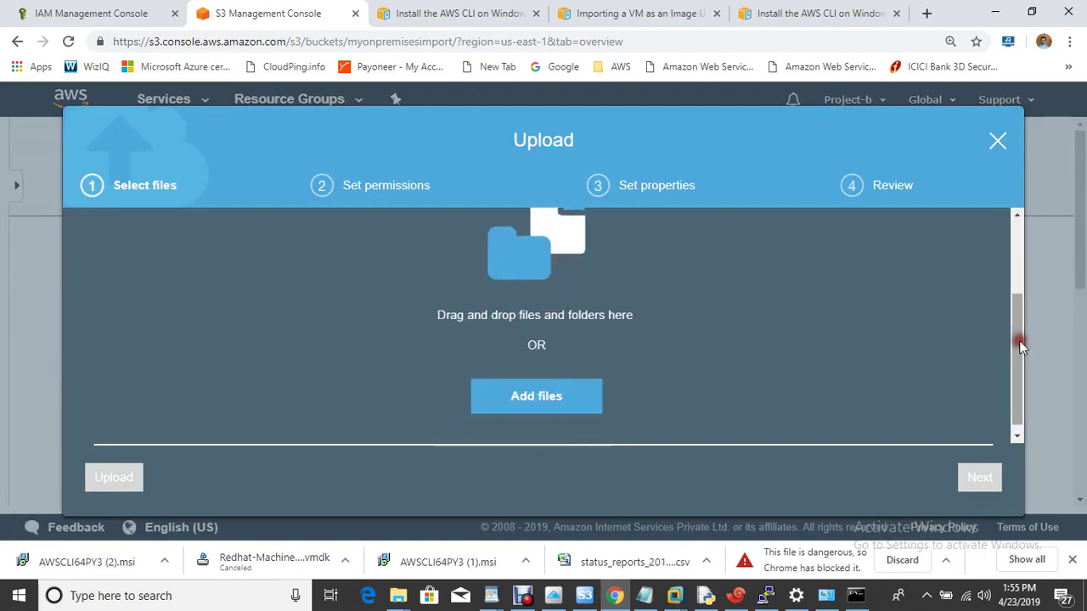
pyautogui.click(542, 396)
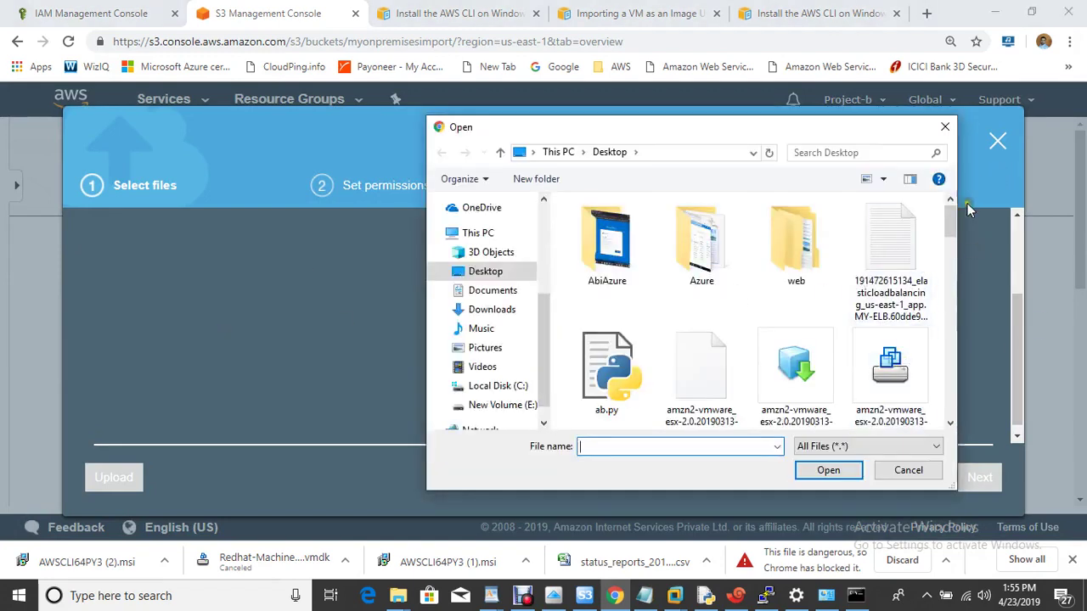
pyautogui.moveTo(951, 228); pyautogui.dragTo(941, 398)
pyautogui.click(887, 238)
pyautogui.click(826, 473)
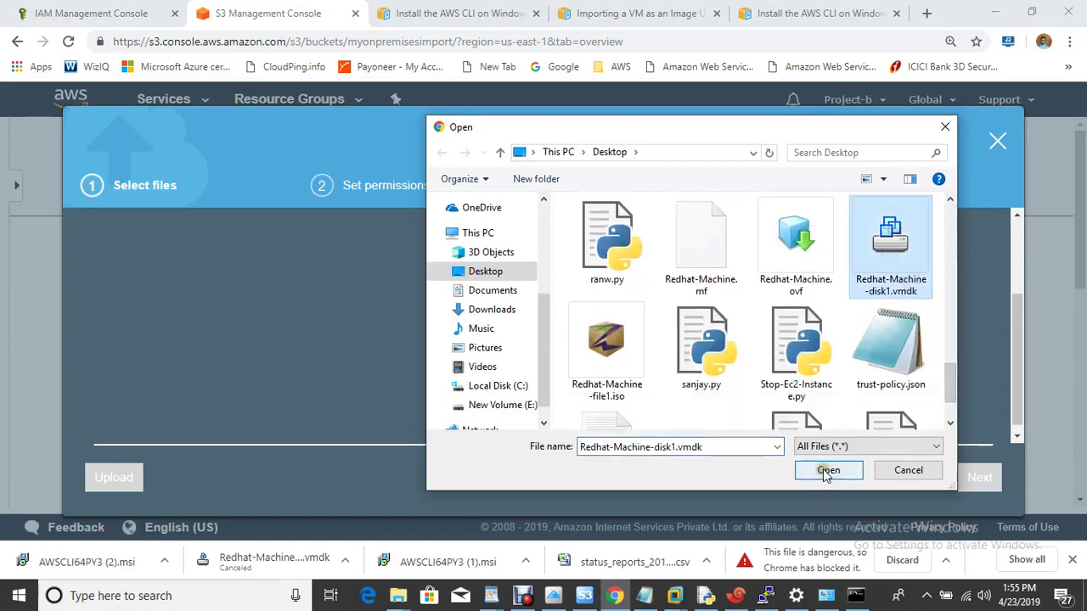
pyautogui.click(1021, 342)
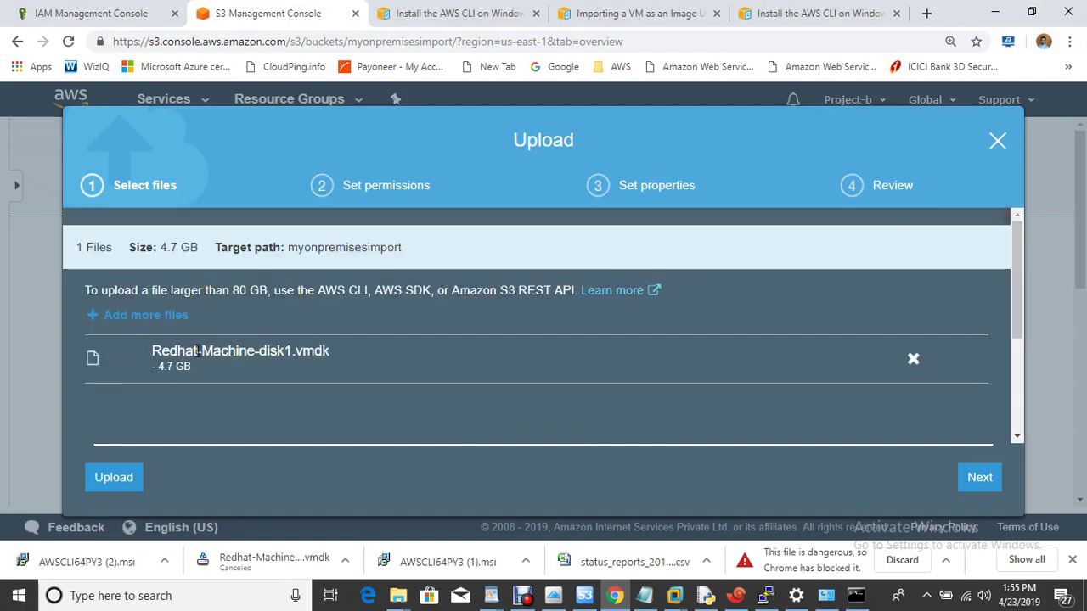
# Step: Start the upload of the disk file, then cancel it
pyautogui.click(119, 479)
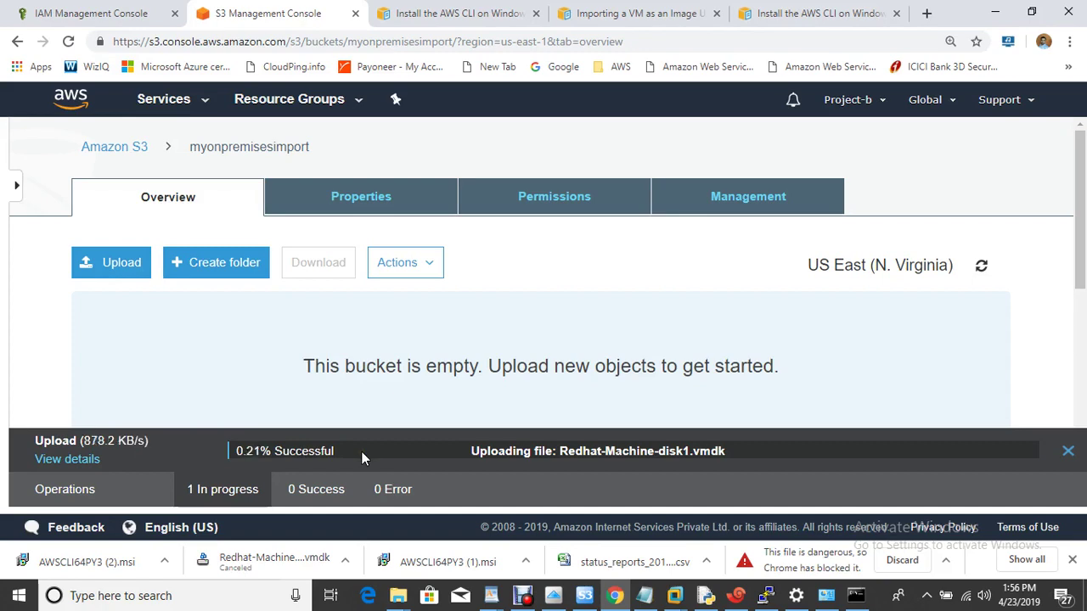
pyautogui.click(1069, 454)
pyautogui.click(619, 136)
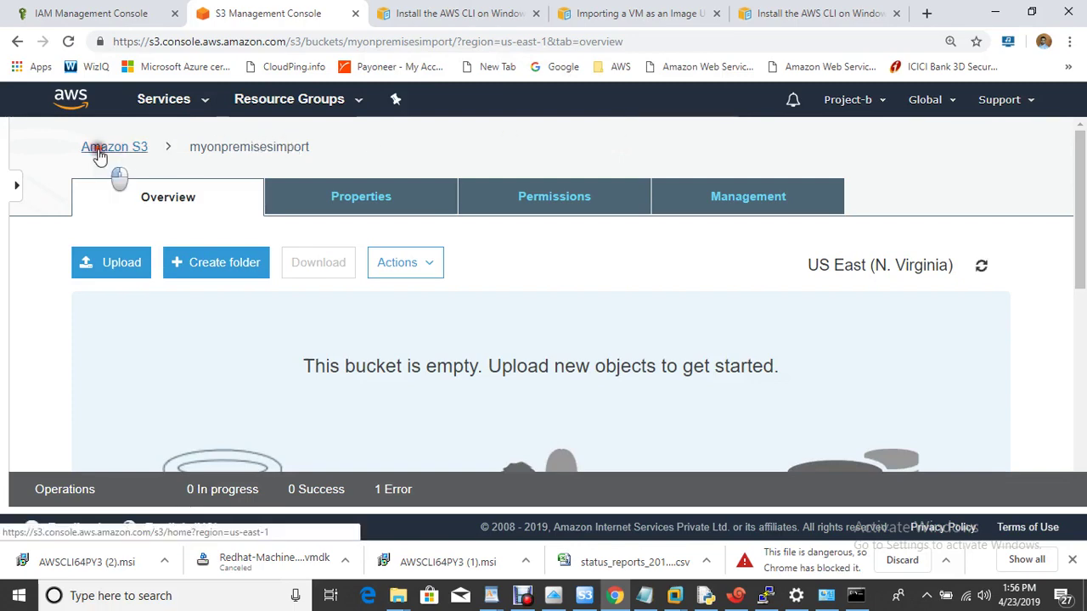
# Step: Open the older bucket holding the 4.7 GB Redhat-Machine-disk1.vmdk, then return to the notes
pyautogui.click(100, 153)
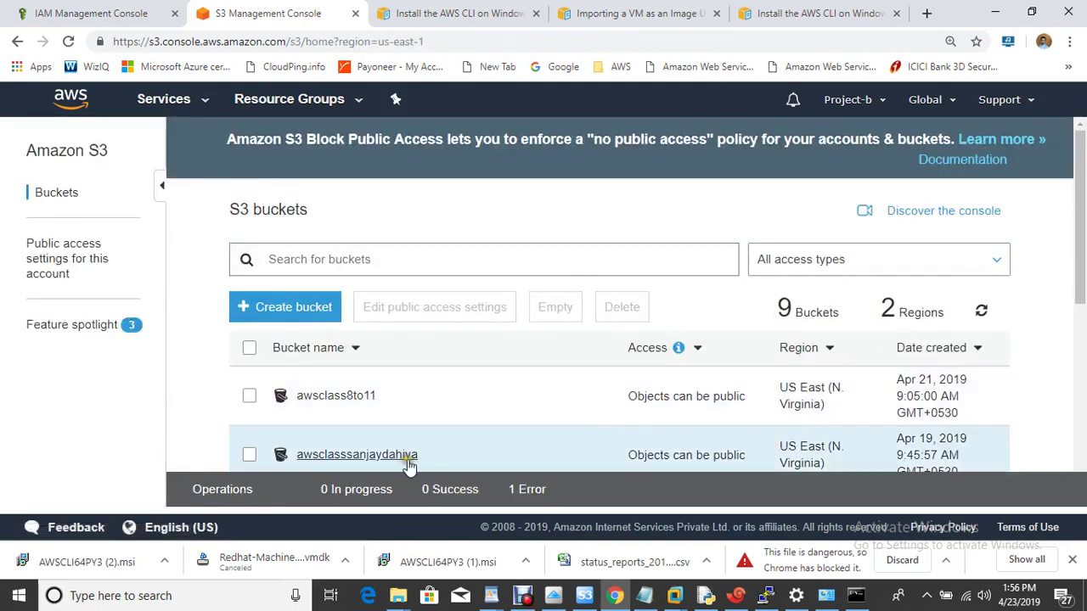
pyautogui.click(404, 458)
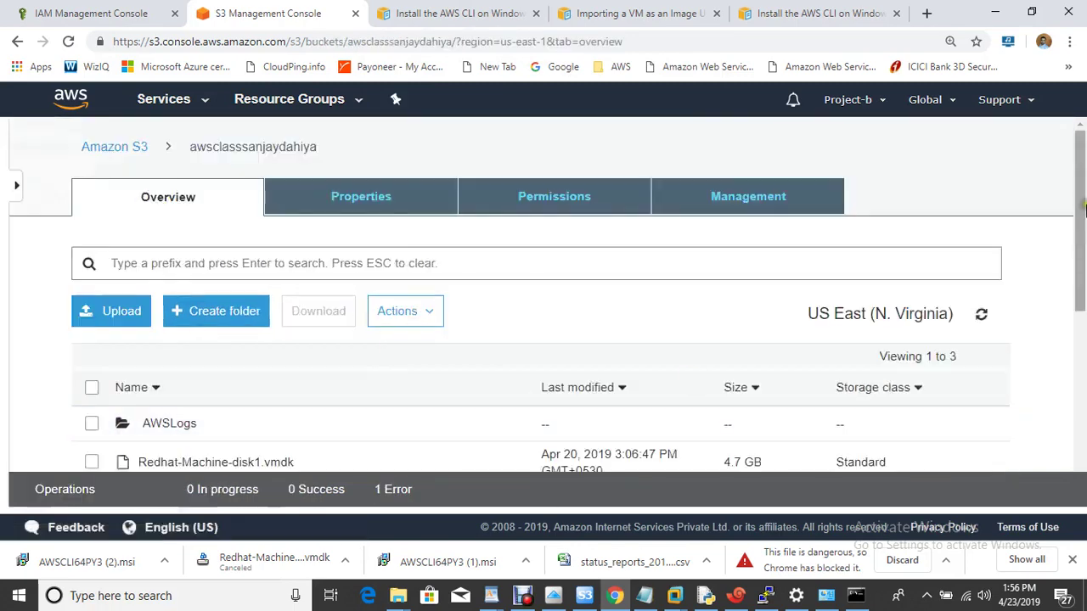
pyautogui.moveTo(1082, 200); pyautogui.dragTo(1075, 270)
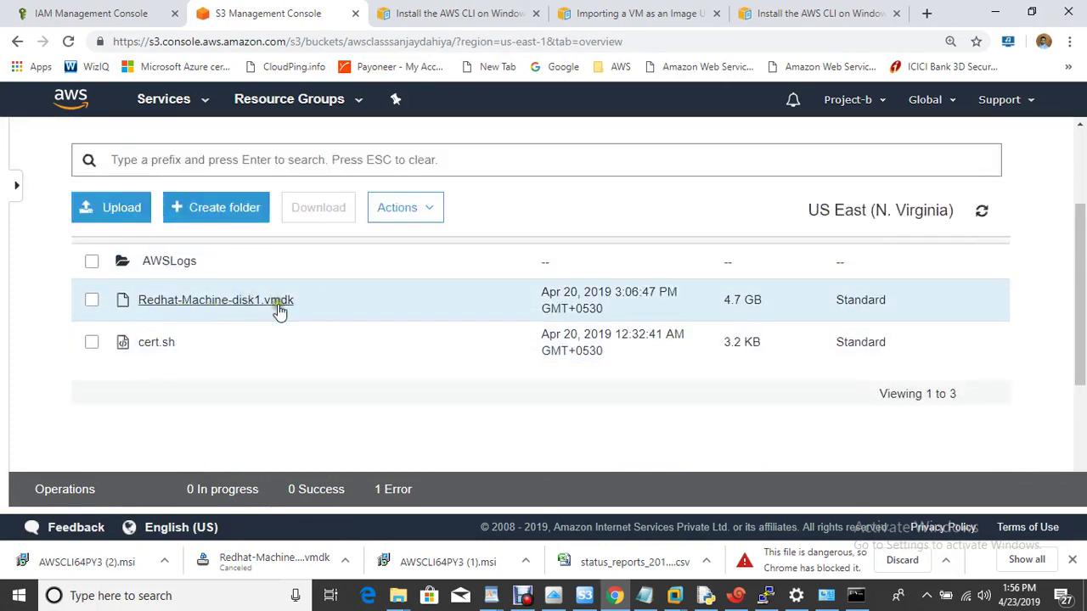
pyautogui.click(644, 595)
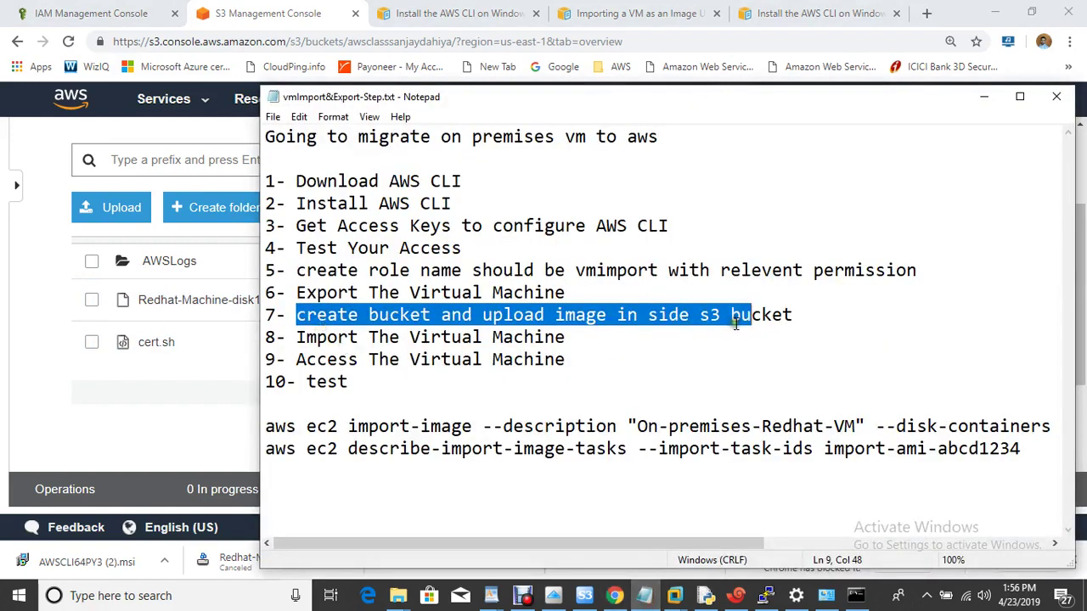
# Step: Highlight step 8 (import the machine) in the notes and scroll the VM Import guide
pyautogui.click(736, 327)
pyautogui.moveTo(293, 338); pyautogui.dragTo(606, 342)
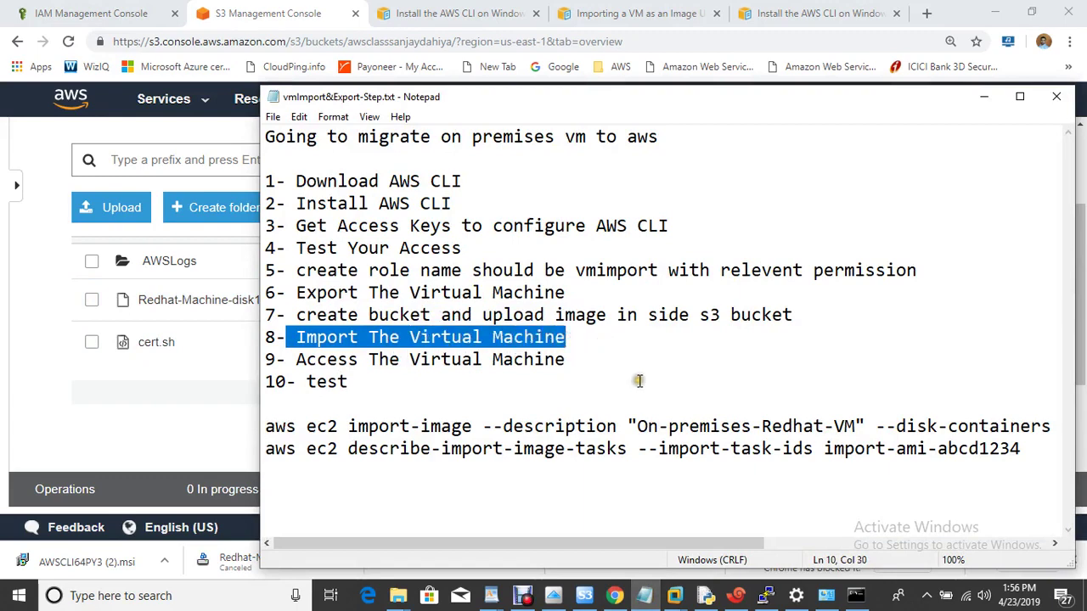
pyautogui.click(865, 599)
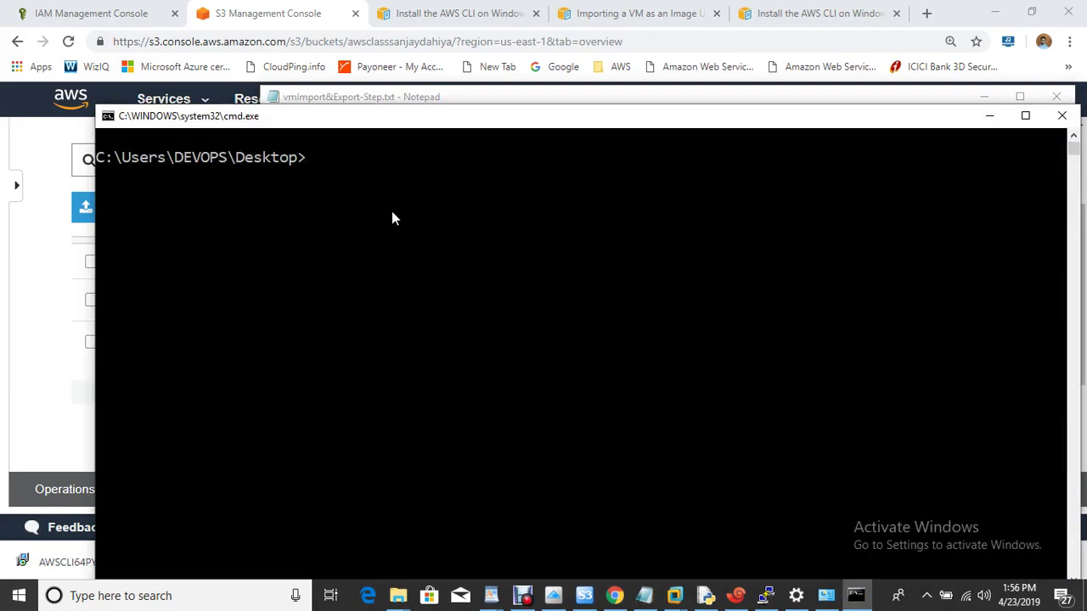
pyautogui.click(606, 15)
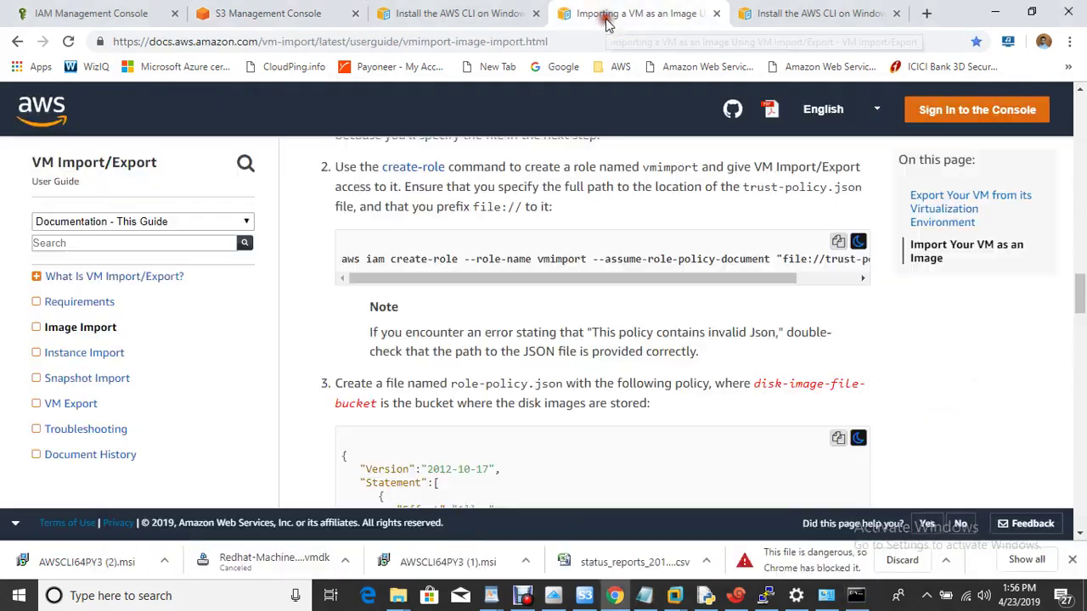
pyautogui.scroll(-5, 651, 400)
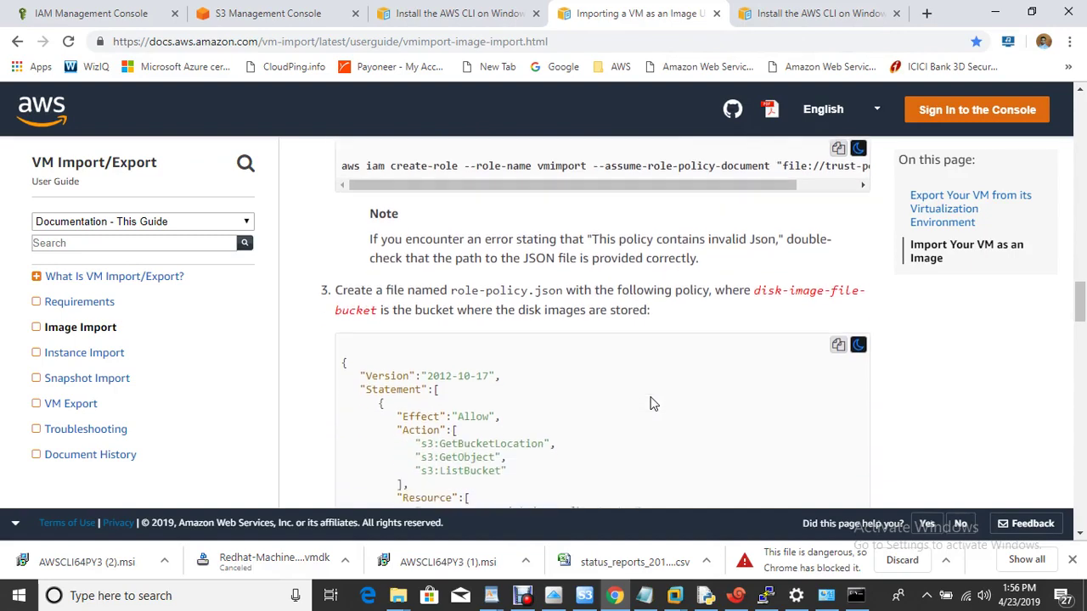
pyautogui.scroll(-3, 650, 400)
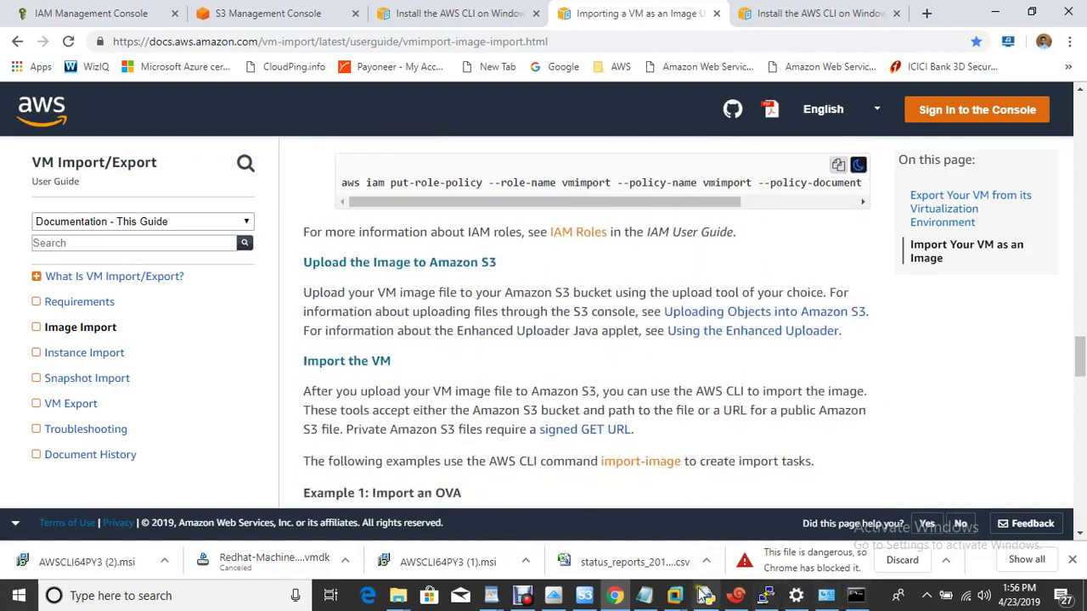
# Step: Copy the put-role-policy example command from the VM Import guide into reach of cmd
pyautogui.click(645, 597)
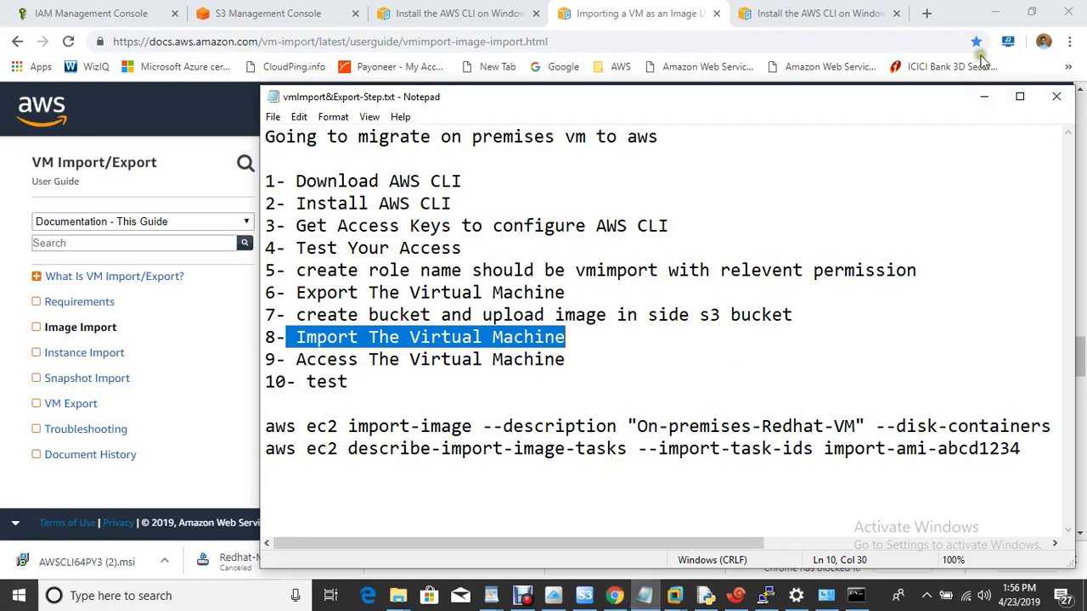
pyautogui.click(983, 111)
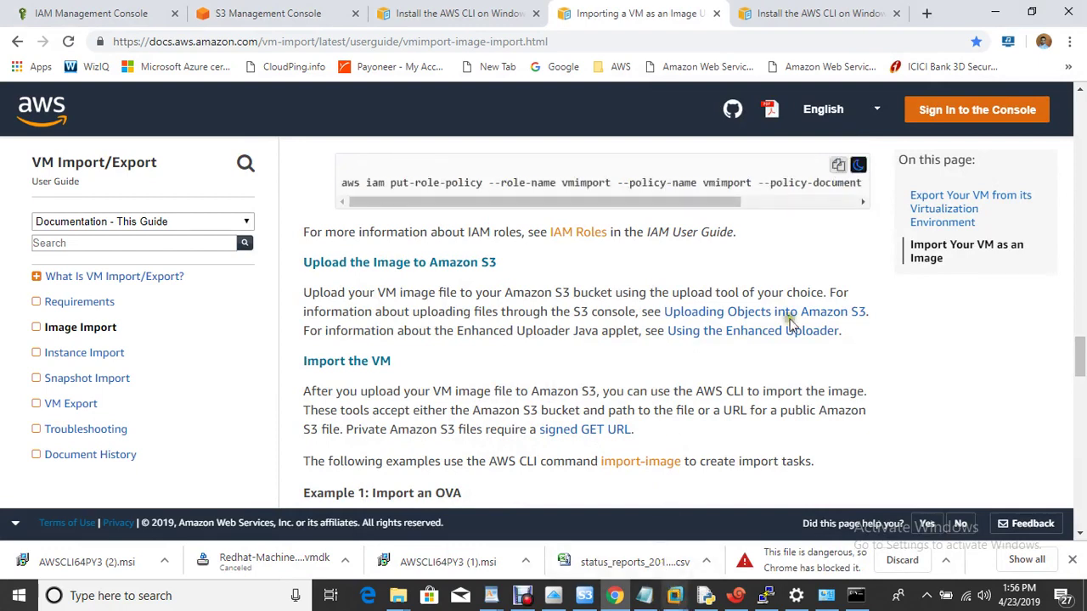
pyautogui.click(839, 167)
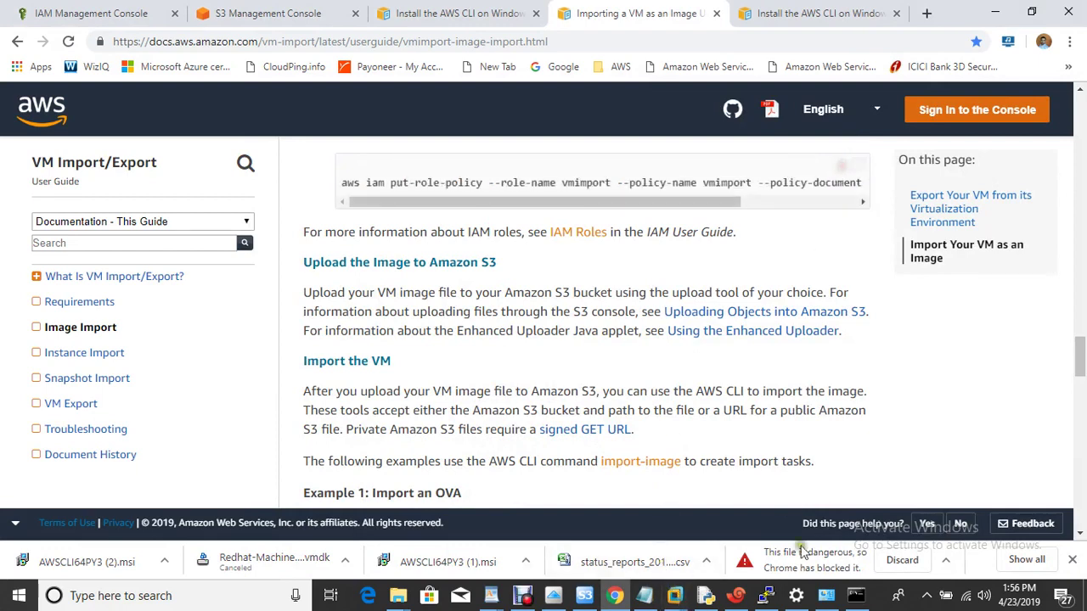
pyautogui.click(863, 601)
# Step: Paste, review and run the put-role-policy command attaching role-policy.json to the vmimport role
pyautogui.hotkey('ctrl', 'v')
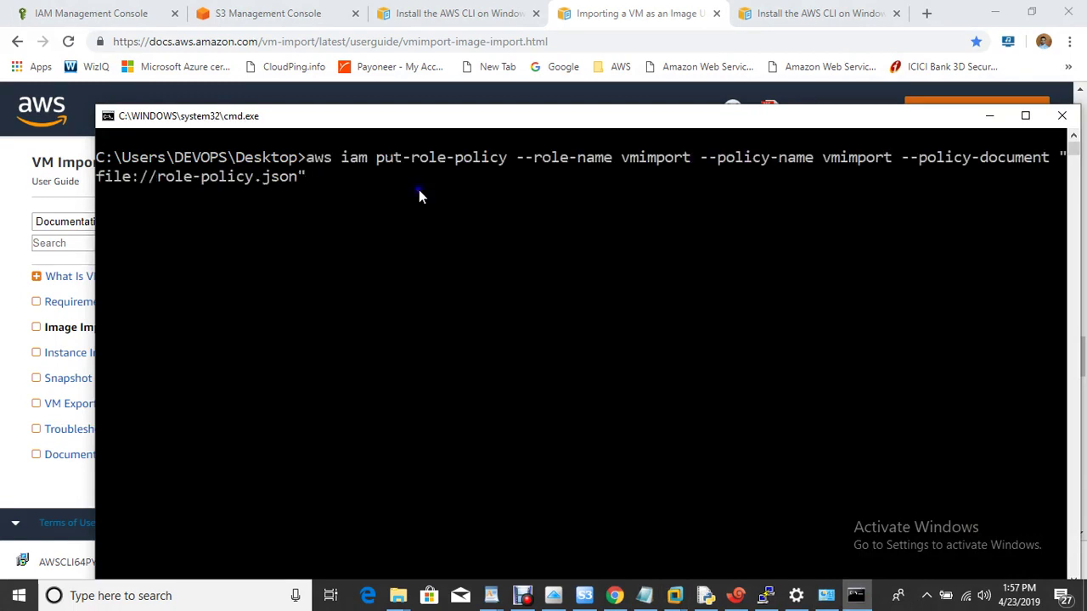
pyautogui.press('Left')
pyautogui.press('Left')
pyautogui.press('Left')
pyautogui.press('Left')
pyautogui.press('Left')
pyautogui.press('Left')
pyautogui.press('Left')
pyautogui.press('Left')
pyautogui.press('Left')
pyautogui.press('Left')
pyautogui.press('Left')
pyautogui.press('Left')
pyautogui.press('Left')
pyautogui.press('Left')
pyautogui.press('Left')
pyautogui.press('Left')
pyautogui.press('Left')
pyautogui.press('Left')
pyautogui.press('Left')
pyautogui.press('Left')
pyautogui.press('Left')
pyautogui.press('Left')
pyautogui.press('Left')
pyautogui.press('Left')
pyautogui.press('Left')
pyautogui.press('Left')
pyautogui.press('Left')
pyautogui.press('Left')
pyautogui.press('Left')
pyautogui.press('Left')
pyautogui.press('Left')
pyautogui.press('Left')
pyautogui.press('Left')
pyautogui.press('Left')
pyautogui.press('Right')
pyautogui.press('Right')
pyautogui.hotkey('ctrl', 'Right')
pyautogui.hotkey('ctrl', 'Right')
pyautogui.hotkey('ctrl', 'Right')
pyautogui.hotkey('ctrl', 'Right')
pyautogui.hotkey('ctrl', 'Right')
pyautogui.hotkey('ctrl', 'Right')
pyautogui.hotkey('ctrl', 'Right')
pyautogui.press('Return')
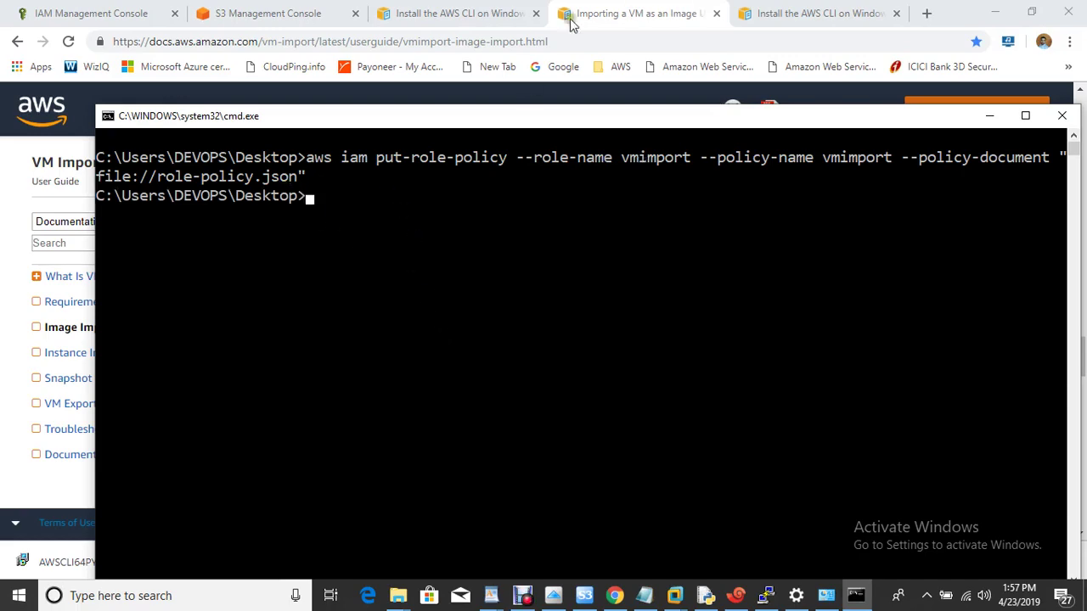
pyautogui.click(488, 11)
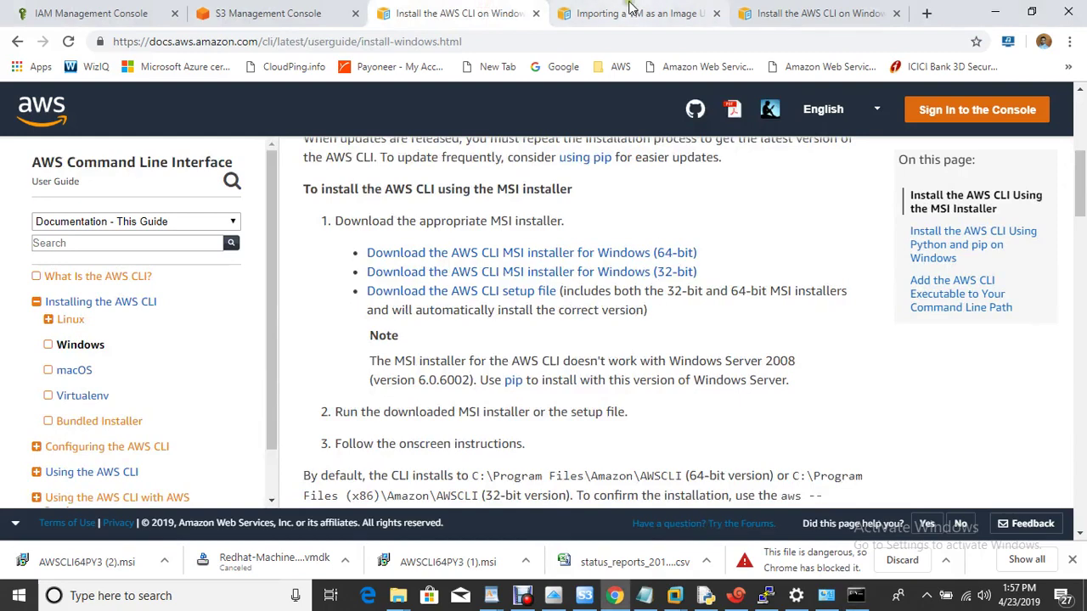
# Step: Copy the import-image example from the Importing a VM as an Image guide into cmd
pyautogui.click(628, 12)
pyautogui.scroll(-5, 615, 351)
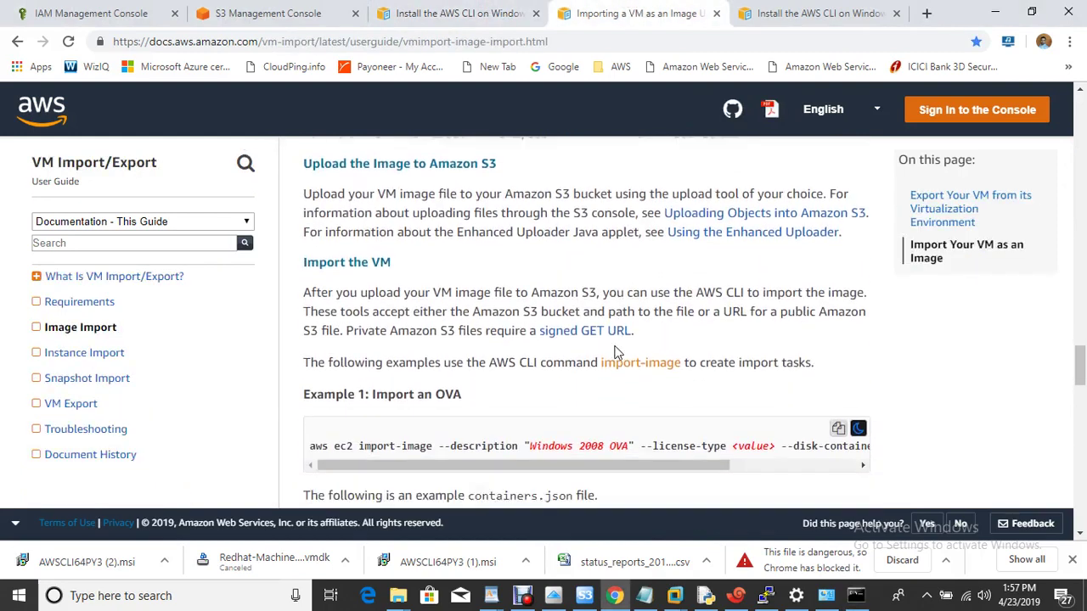
pyautogui.click(838, 145)
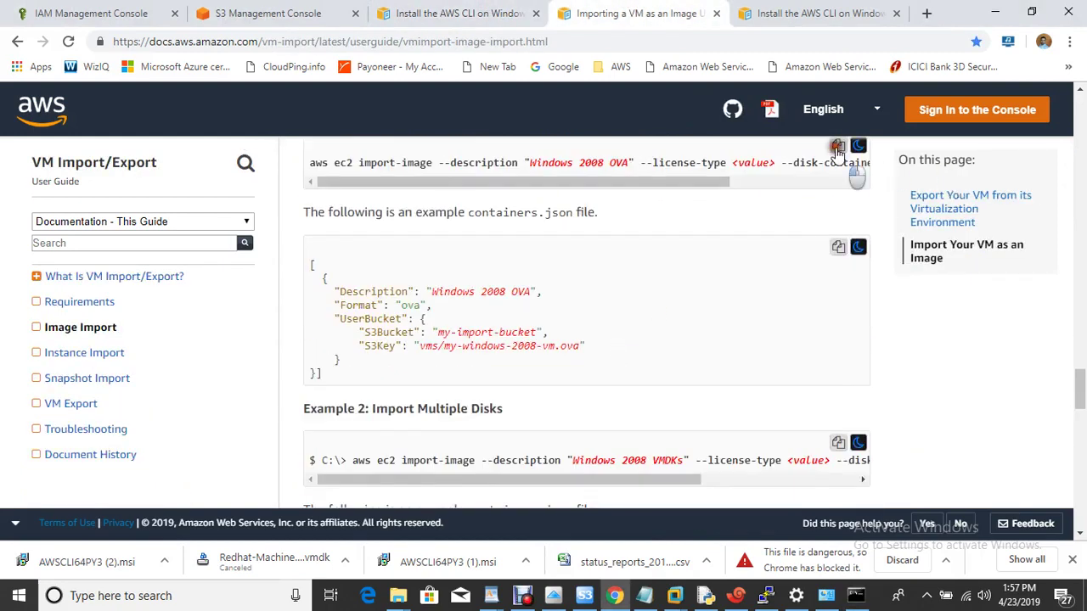
pyautogui.click(856, 595)
pyautogui.rightClick(519, 297)
# Step: Change the description to onpremisesvm and remove the --license-type option
pyautogui.press('Left')
pyautogui.press('Left')
pyautogui.press('Left')
pyautogui.press('Left')
pyautogui.press('Left')
pyautogui.press('Left')
pyautogui.press('Left')
pyautogui.press('Left')
pyautogui.press('Left')
pyautogui.press('Left')
pyautogui.press('Left')
pyautogui.press('Left')
pyautogui.press('Left')
pyautogui.press('Left')
pyautogui.press('Left')
pyautogui.press('Left')
pyautogui.press('Left')
pyautogui.press('Left')
pyautogui.press('Left')
pyautogui.press('Left')
pyautogui.press('Left')
pyautogui.press('Left')
pyautogui.press('Left')
pyautogui.press('Left')
pyautogui.press('Left')
pyautogui.press('Left')
pyautogui.press('Left')
pyautogui.press('Left')
pyautogui.press('Left')
pyautogui.press('Left')
pyautogui.press('Left')
pyautogui.press('Left')
pyautogui.press('Left')
pyautogui.press('Left')
pyautogui.press('Left')
pyautogui.press('Left')
pyautogui.press('Left')
pyautogui.press('Left')
pyautogui.press('Left')
pyautogui.press('Left')
pyautogui.press('Left')
pyautogui.press('Left')
pyautogui.press('Left')
pyautogui.press('Left')
pyautogui.press('Left')
pyautogui.press('Left')
pyautogui.press('Left')
pyautogui.press('Left')
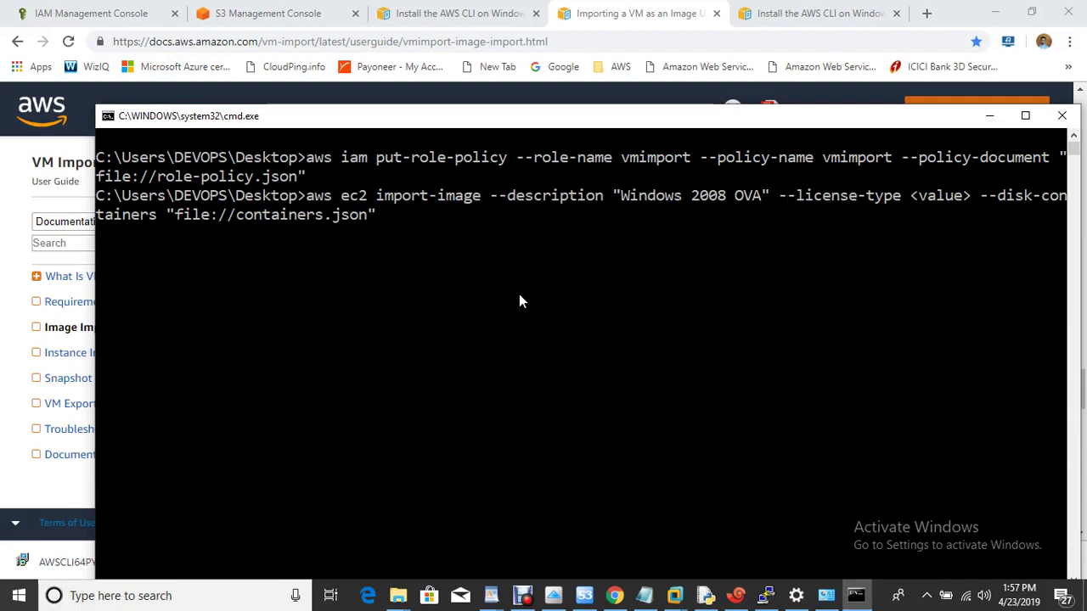
pyautogui.press('Right')
pyautogui.press('Right')
pyautogui.press('Right')
pyautogui.press('Right')
pyautogui.press('Right')
pyautogui.press('Right')
pyautogui.press('Right')
pyautogui.press('Right')
pyautogui.press('Right')
pyautogui.press('Right')
pyautogui.press('Right')
pyautogui.press('Right')
pyautogui.press('Right')
pyautogui.press('Right')
pyautogui.press('Right')
pyautogui.press('Right')
pyautogui.press('Right')
pyautogui.press('Right')
pyautogui.press('Right')
pyautogui.press('Right')
pyautogui.press('Right')
pyautogui.press('Right')
pyautogui.press('Right')
pyautogui.press('Right')
pyautogui.press('Right')
pyautogui.press('Right')
pyautogui.press('Right')
pyautogui.press('Right')
pyautogui.press('Right')
pyautogui.press('Right')
pyautogui.press('Right')
pyautogui.press('Right')
pyautogui.press('Right')
pyautogui.press('Right')
pyautogui.press('Right')
pyautogui.press('Right')
pyautogui.press('Right')
pyautogui.press('Right')
pyautogui.press('Right')
pyautogui.press('Right')
pyautogui.press('BackSpace')
pyautogui.press('BackSpace')
pyautogui.press('BackSpace')
pyautogui.press('BackSpace')
pyautogui.press('BackSpace')
pyautogui.press('BackSpace')
pyautogui.press('BackSpace')
pyautogui.press('BackSpace')
pyautogui.press('BackSpace')
pyautogui.press('BackSpace')
pyautogui.press('BackSpace')
pyautogui.press('BackSpace')
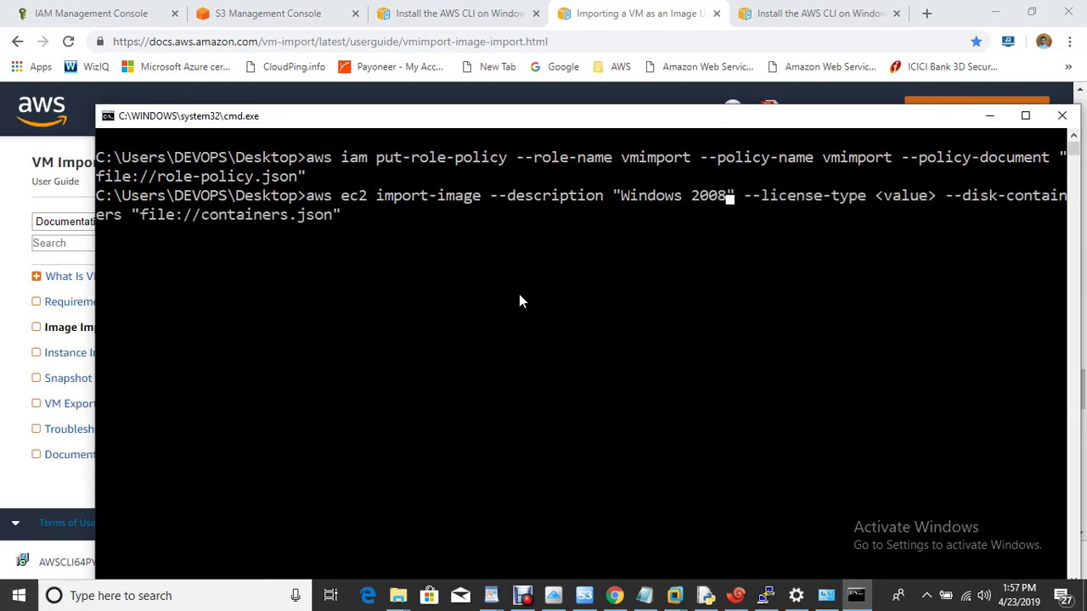
pyautogui.press('BackSpace')
pyautogui.press('BackSpace')
pyautogui.press('BackSpace')
pyautogui.press('BackSpace')
pyautogui.write('onpremises')
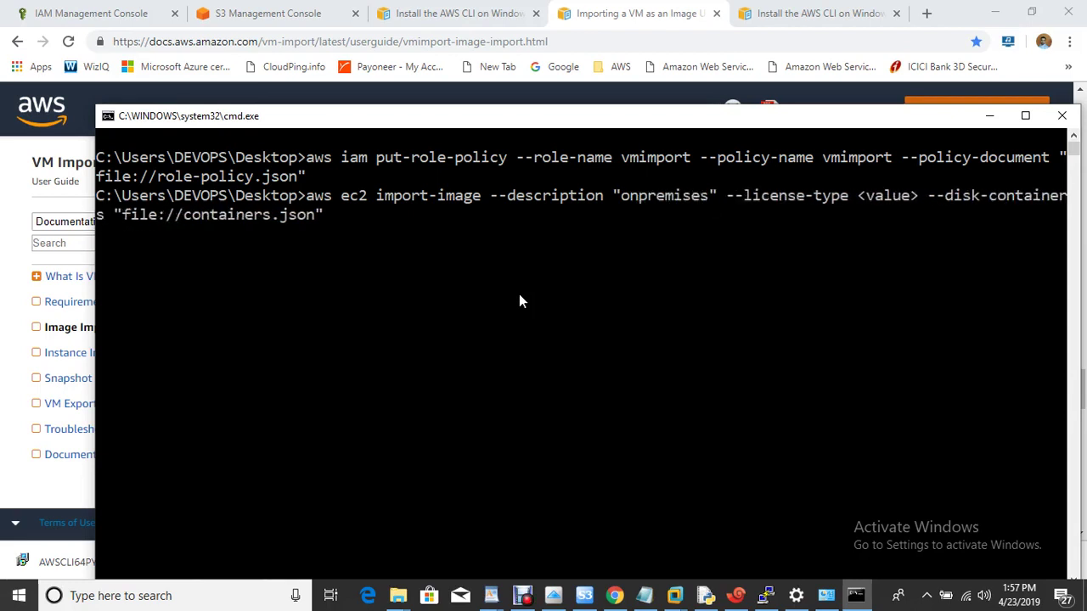
pyautogui.write('vm')
pyautogui.press('Right')
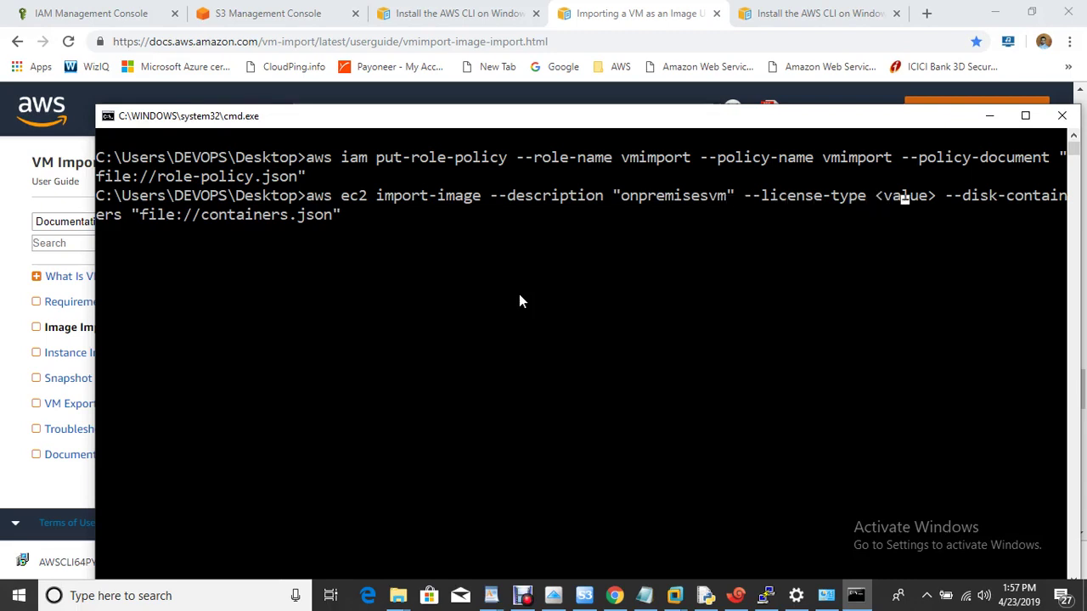
pyautogui.press('BackSpace')
pyautogui.press('BackSpace')
pyautogui.press('BackSpace')
pyautogui.press('BackSpace')
pyautogui.press('BackSpace')
pyautogui.press('BackSpace')
pyautogui.press('BackSpace')
pyautogui.press('BackSpace')
pyautogui.press('BackSpace')
pyautogui.press('BackSpace')
pyautogui.press('BackSpace')
pyautogui.press('BackSpace')
pyautogui.press('BackSpace')
pyautogui.press('BackSpace')
pyautogui.press('BackSpace')
pyautogui.press('BackSpace')
pyautogui.press('BackSpace')
pyautogui.press('BackSpace')
pyautogui.press('BackSpace')
pyautogui.press('BackSpace')
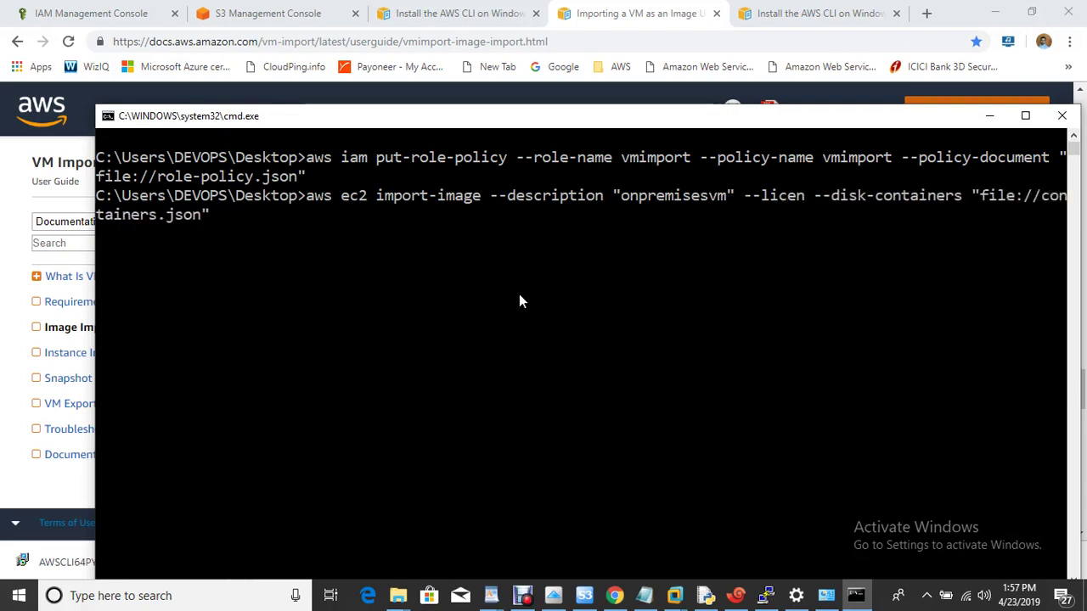
pyautogui.press('BackSpace')
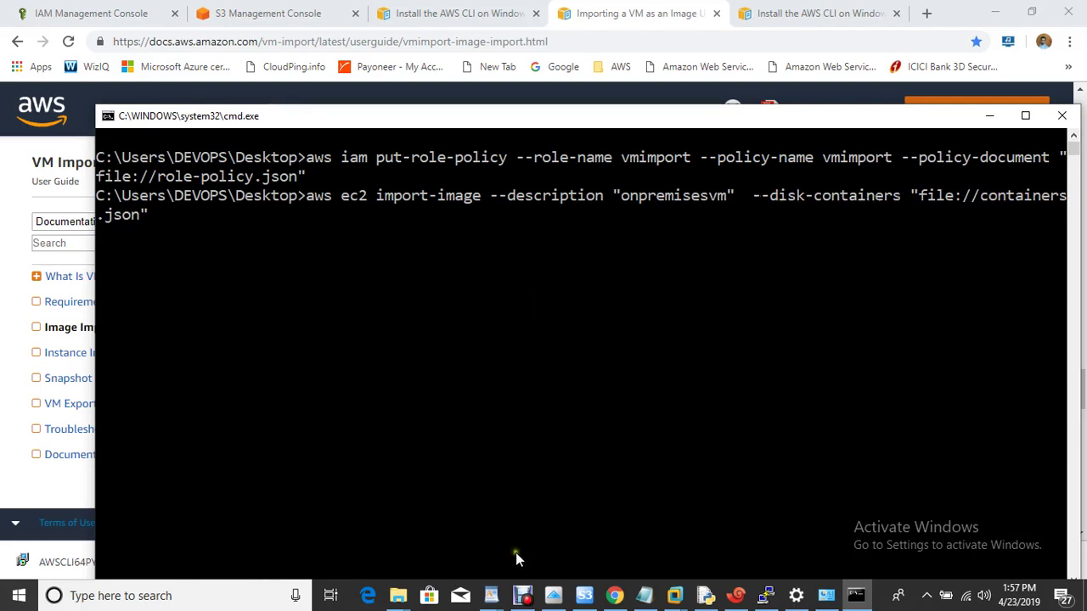
pyautogui.click(523, 596)
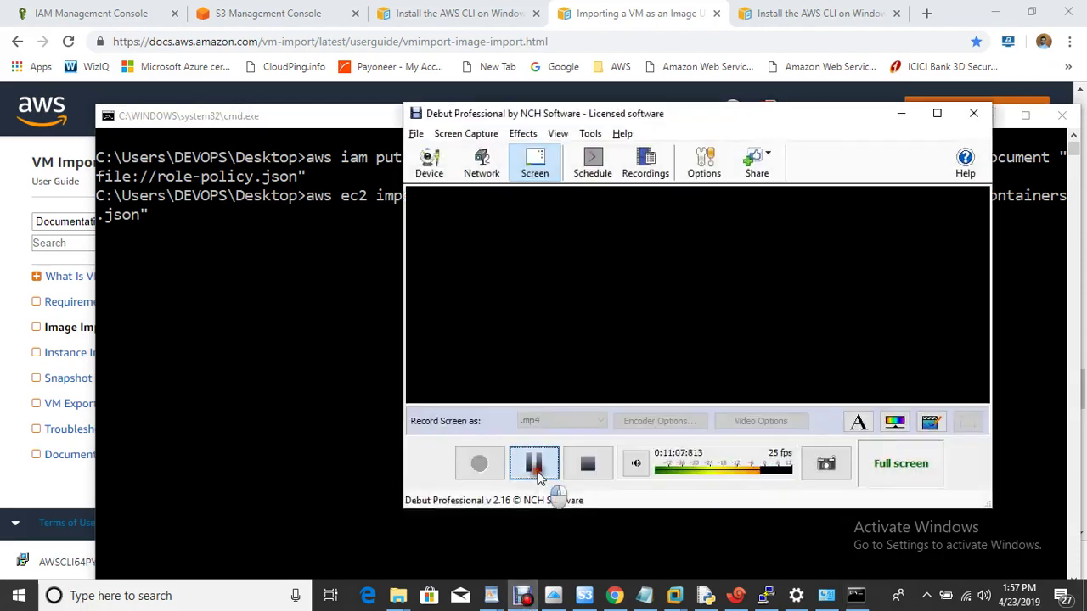
pyautogui.click(535, 465)
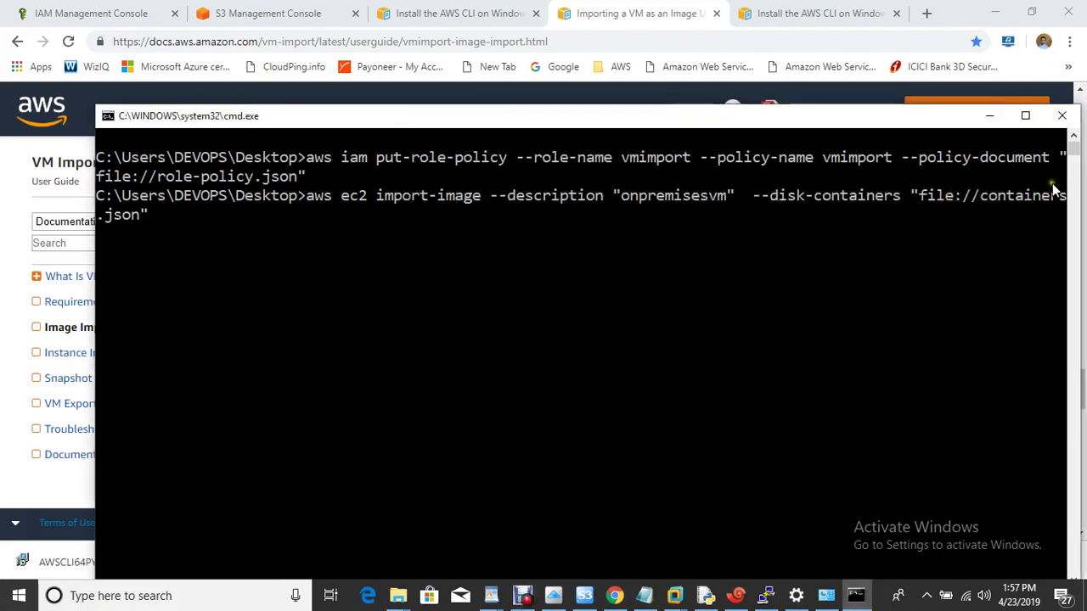
# Step: Paste the example containers.json from the VM import guide into a new blank Notepad
pyautogui.press('super+r')
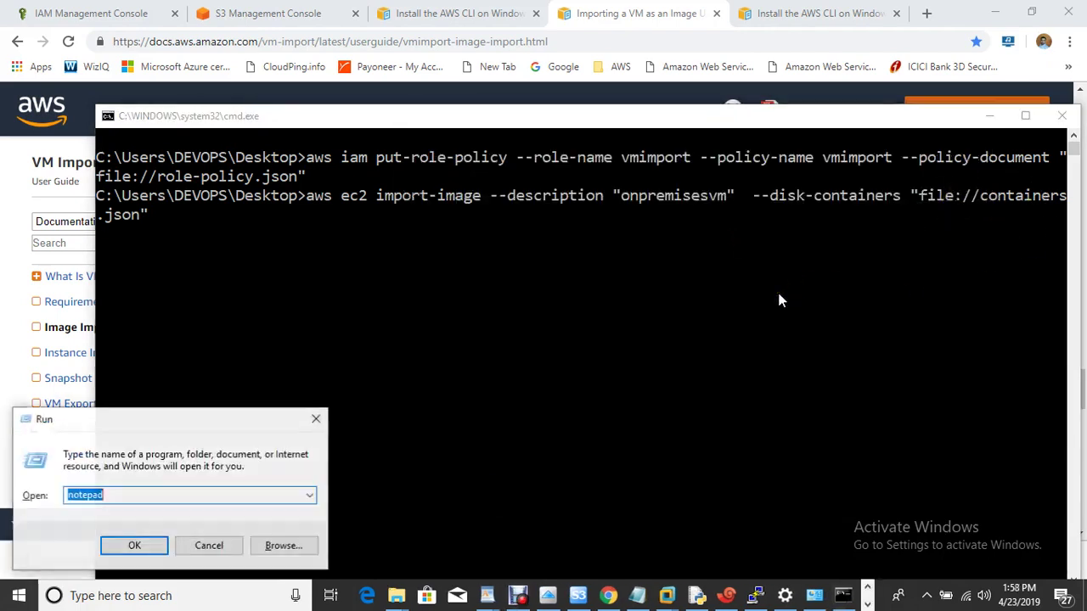
pyautogui.press('Return')
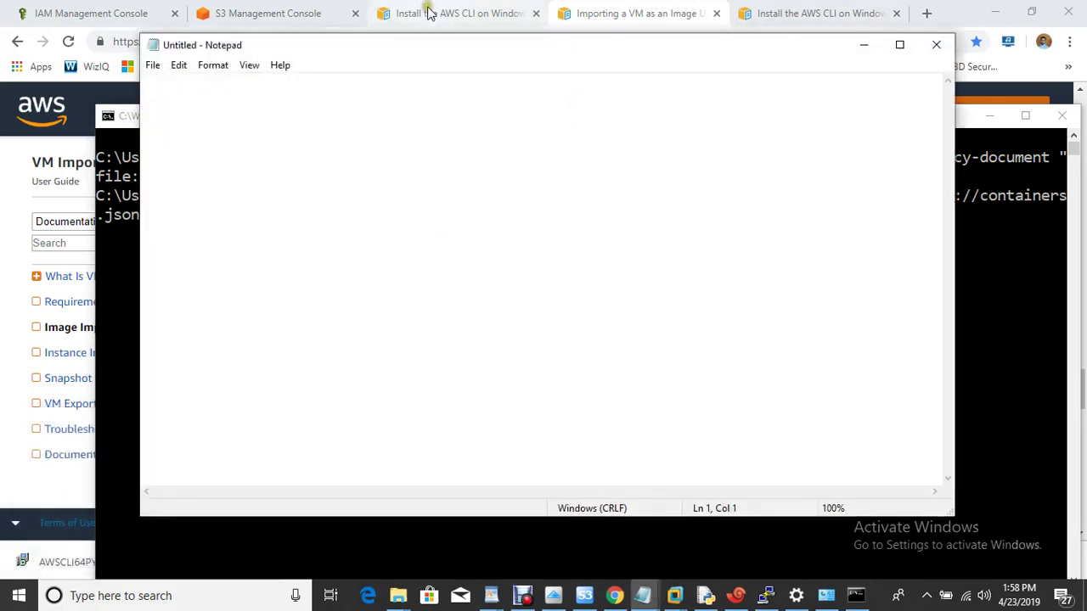
pyautogui.click(828, 15)
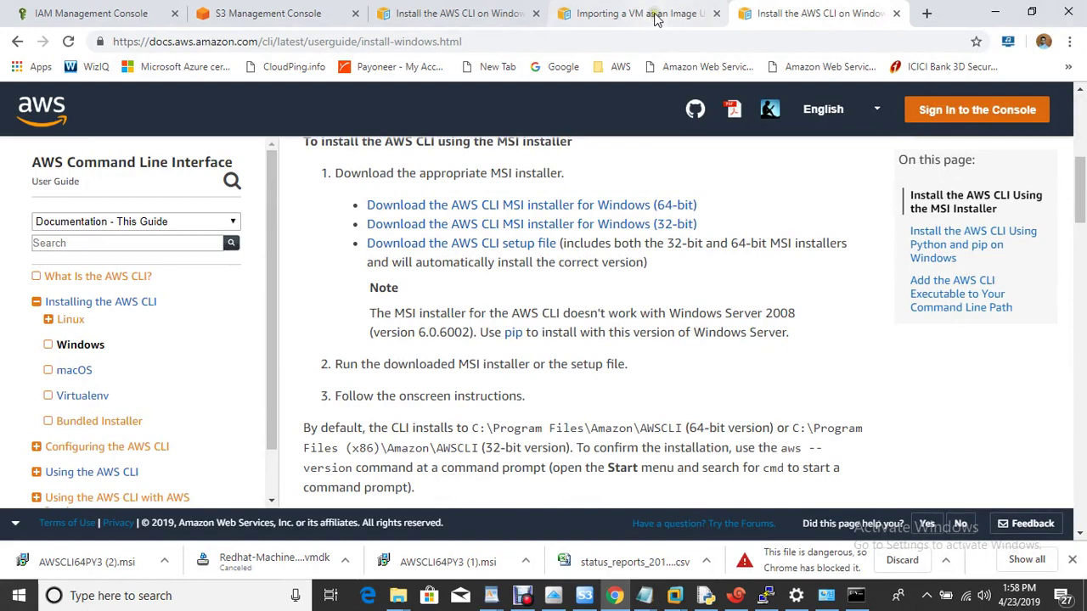
pyautogui.click(656, 19)
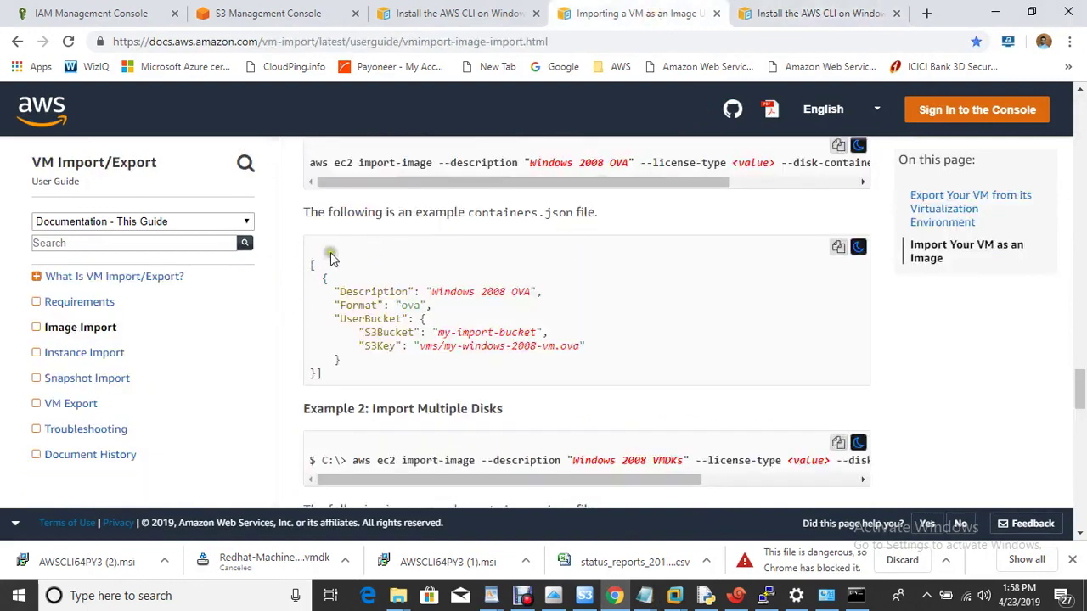
pyautogui.click(838, 247)
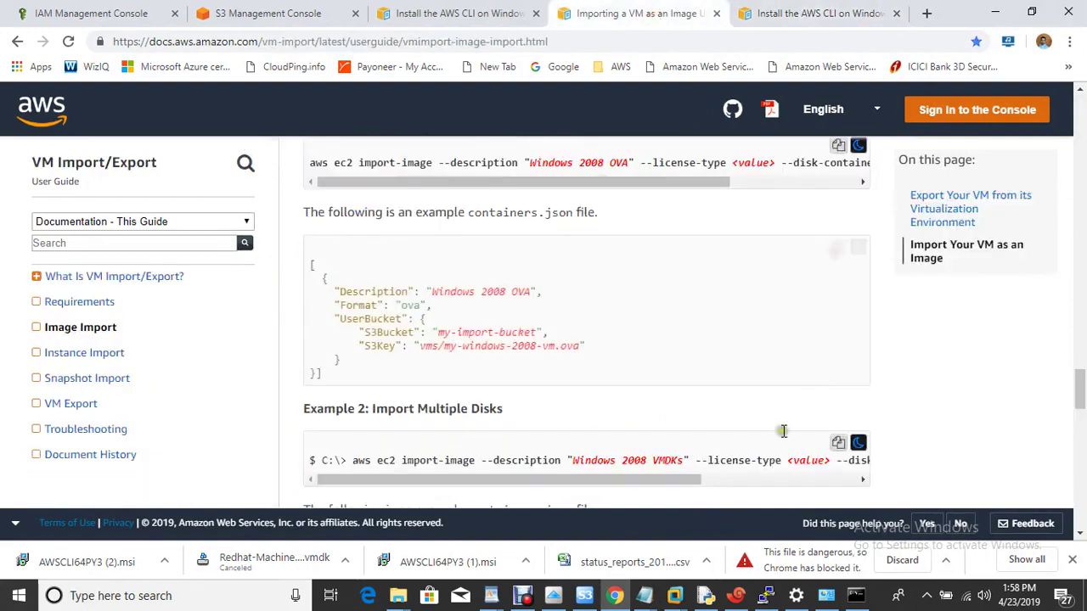
pyautogui.moveTo(677, 597)
pyautogui.click(733, 518)
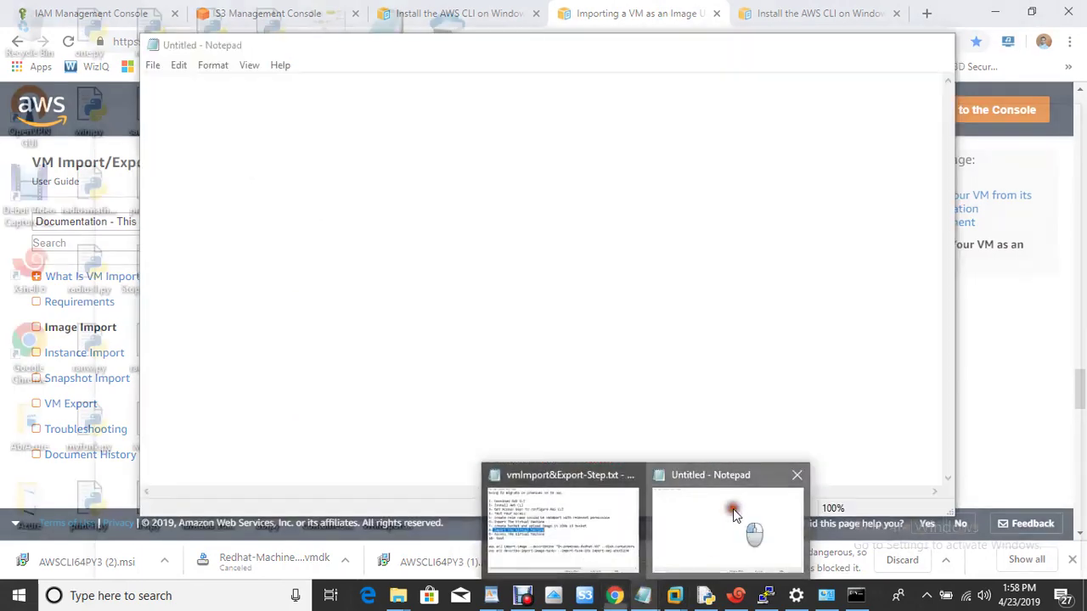
pyautogui.hotkey('ctrl', 'v')
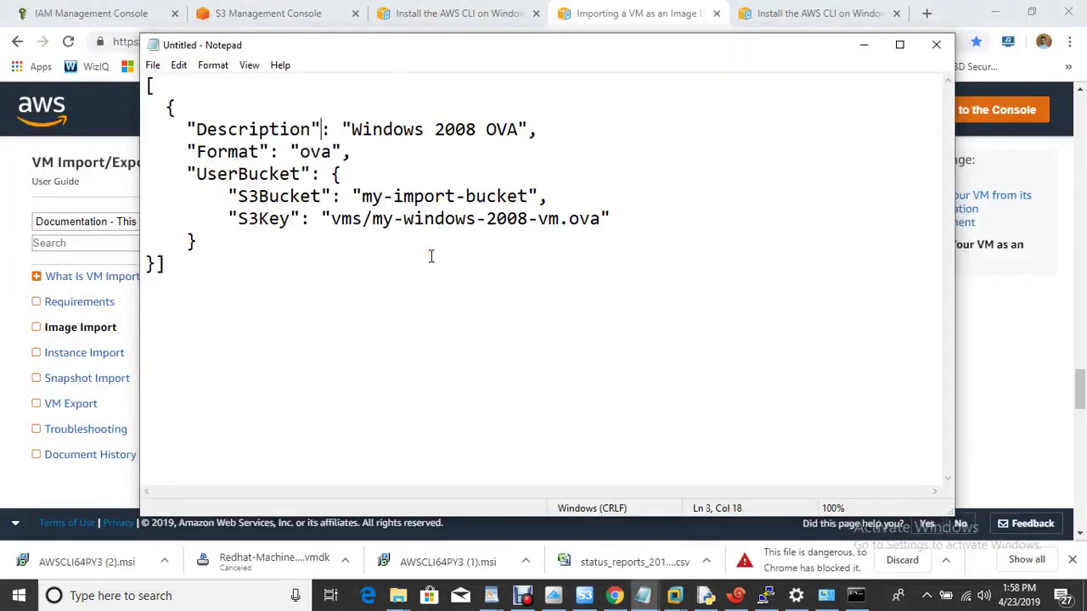
# Step: Set Description to onpremisesvm, Format to vmdk, S3Bucket to your bucket name, and empty S3Key
pyautogui.press('BackSpace')
pyautogui.press('BackSpace')
pyautogui.press('BackSpace')
pyautogui.press('BackSpace')
pyautogui.press('BackSpace')
pyautogui.press('BackSpace')
pyautogui.press('BackSpace')
pyautogui.press('BackSpace')
pyautogui.press('BackSpace')
pyautogui.press('BackSpace')
pyautogui.press('BackSpace')
pyautogui.press('BackSpace')
pyautogui.press('BackSpace')
pyautogui.press('BackSpace')
pyautogui.press('BackSpace')
pyautogui.press('BackSpace')
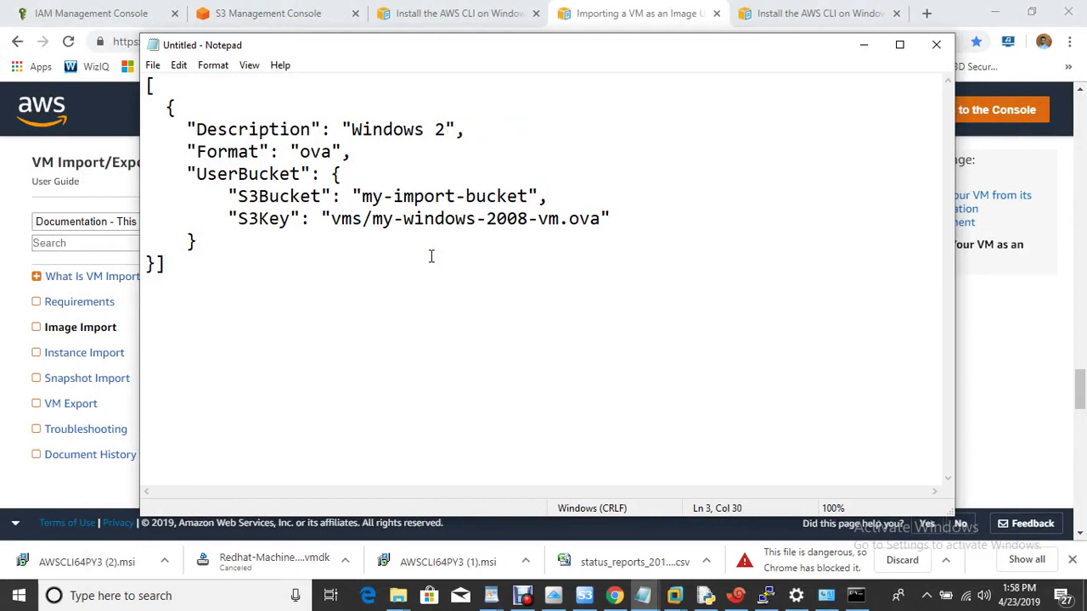
pyautogui.write('onpremise')
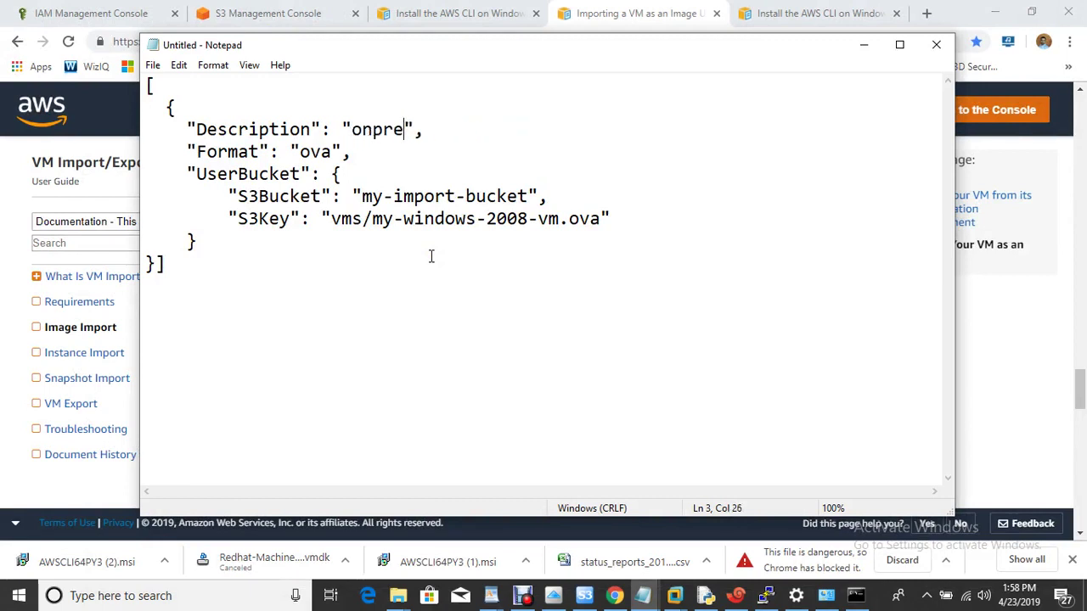
pyautogui.write('svm')
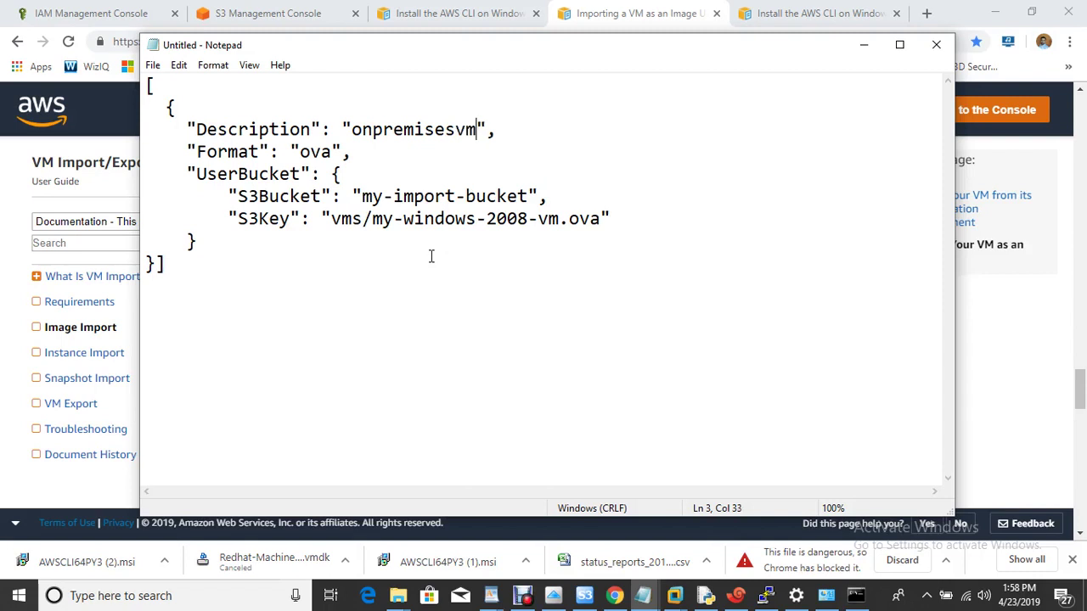
pyautogui.press('BackSpace')
pyautogui.press('BackSpace')
pyautogui.press('BackSpace')
pyautogui.write('vmdk')
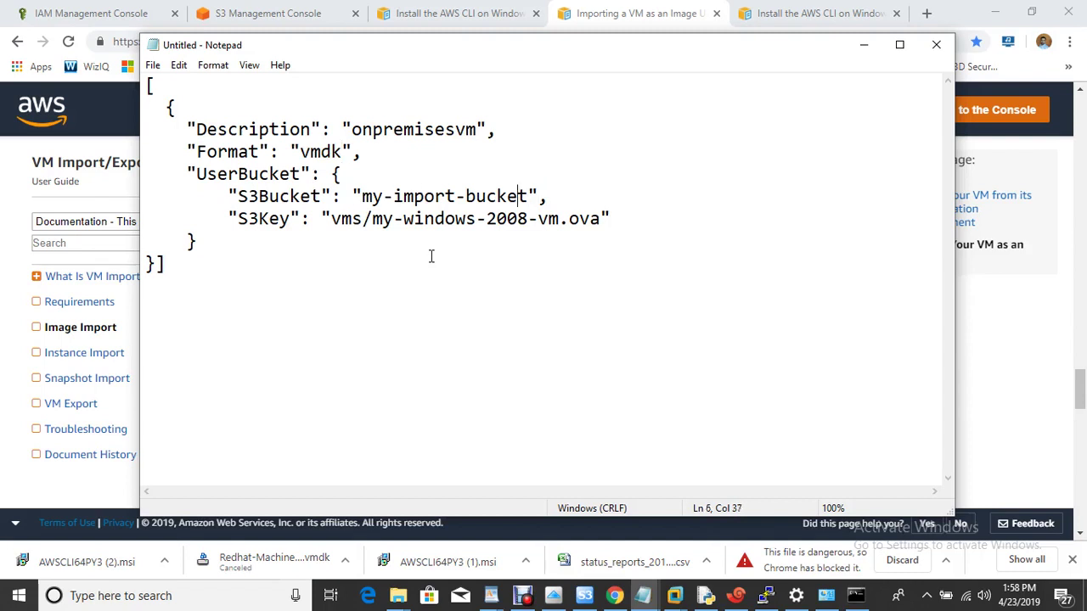
pyautogui.press('BackSpace')
pyautogui.press('BackSpace')
pyautogui.press('BackSpace')
pyautogui.press('BackSpace')
pyautogui.press('BackSpace')
pyautogui.press('BackSpace')
pyautogui.press('BackSpace')
pyautogui.press('BackSpace')
pyautogui.press('BackSpace')
pyautogui.press('BackSpace')
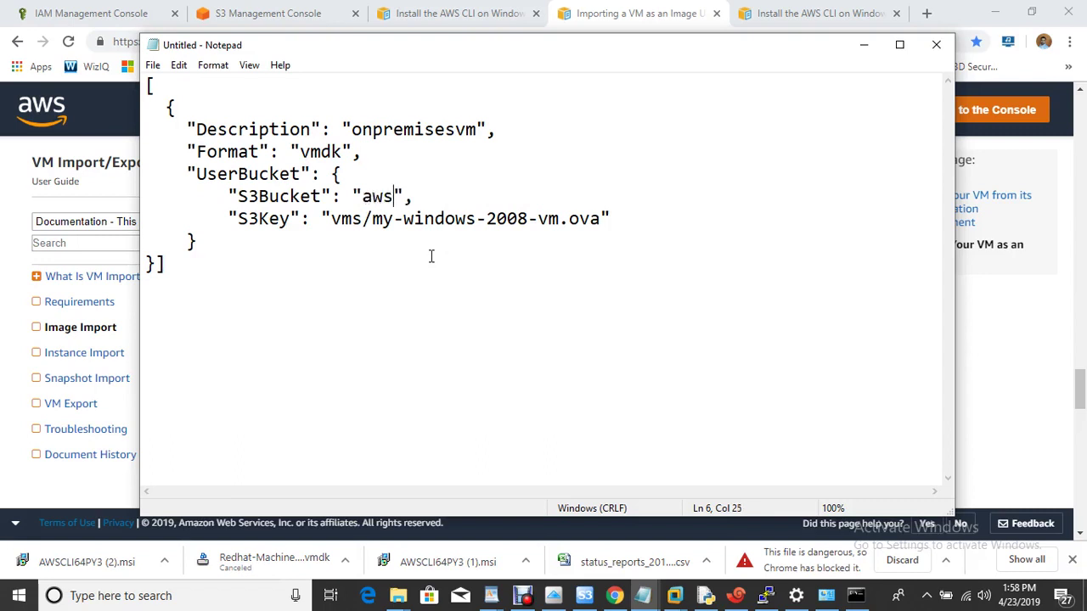
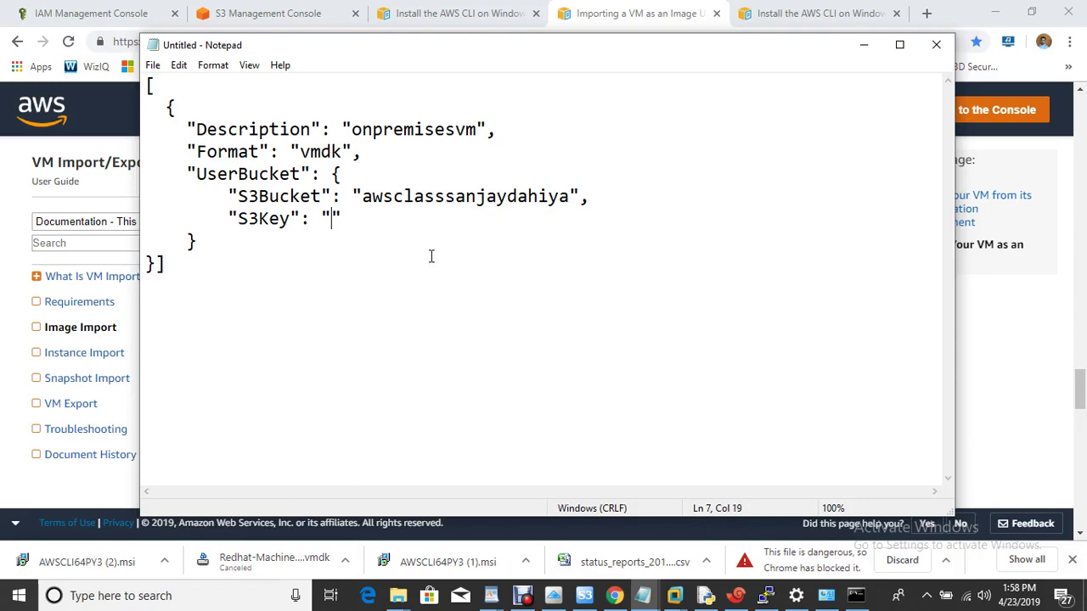
pyautogui.click(136, 13)
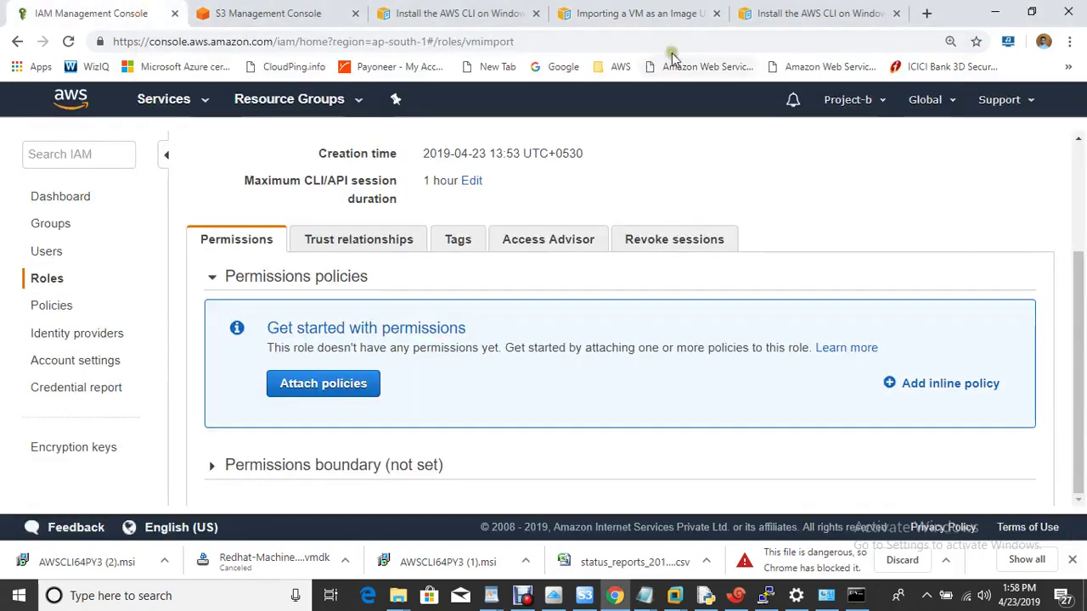
# Step: Copy the Object URL of Redhat-Machine-disk1.vmdk from its S3 details page
pyautogui.click(246, 13)
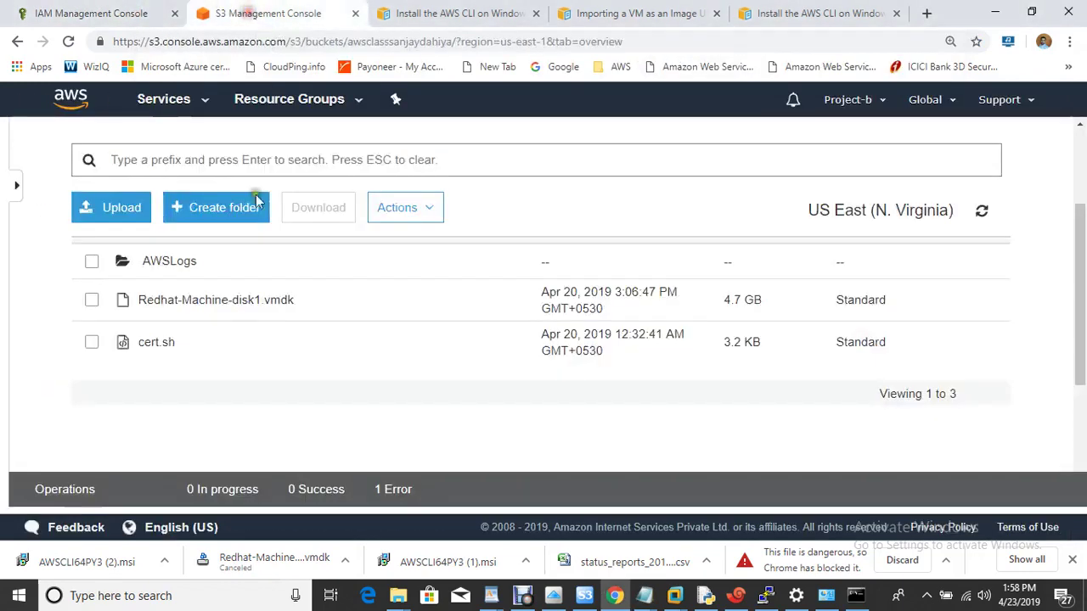
pyautogui.rightClick(185, 307)
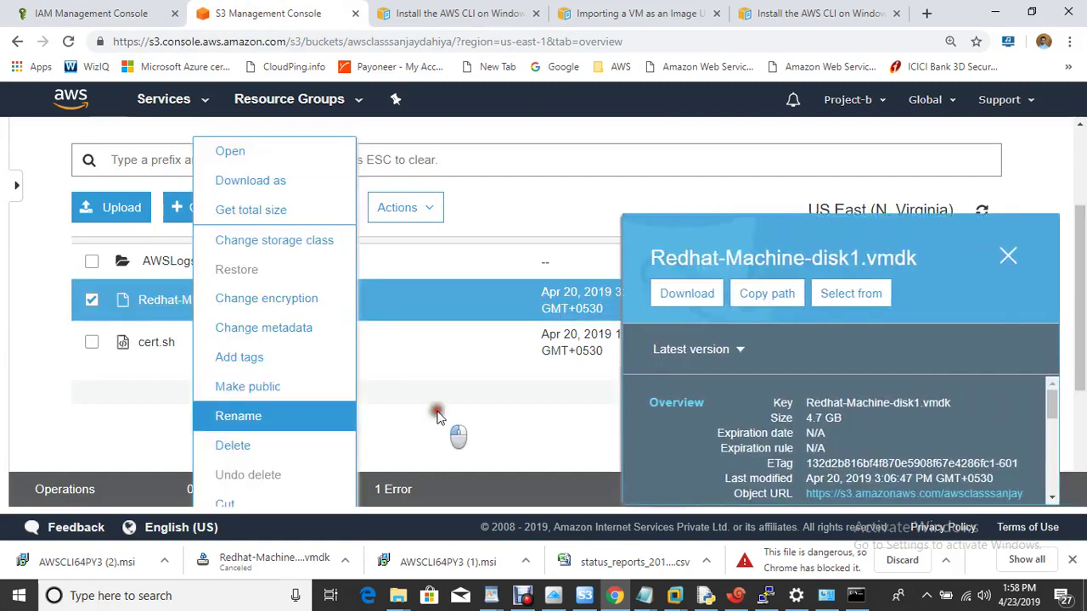
pyautogui.click(437, 417)
pyautogui.click(214, 301)
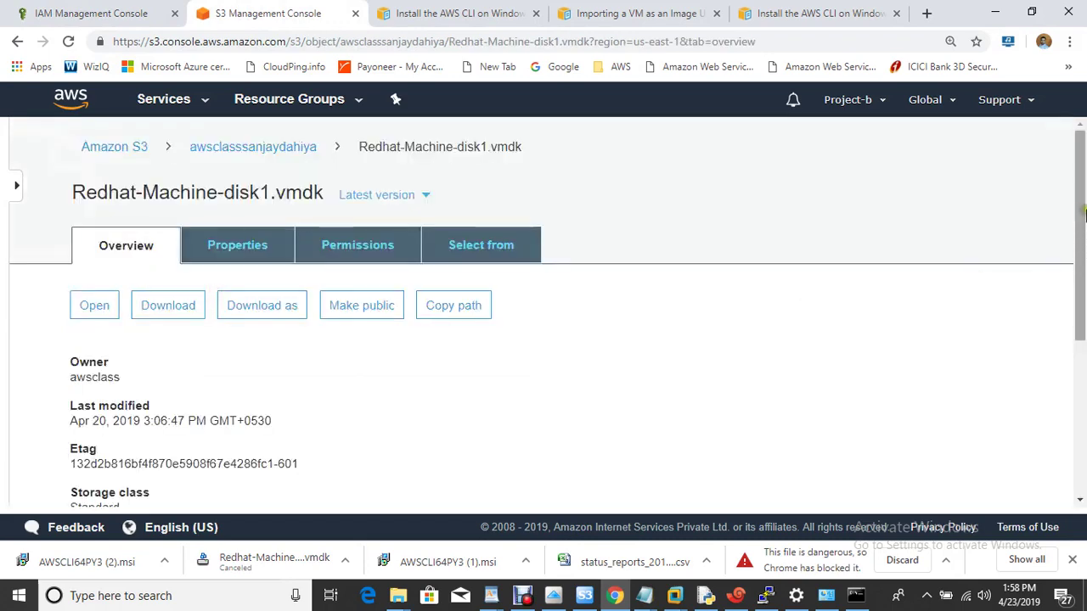
pyautogui.moveTo(1081, 212); pyautogui.dragTo(1068, 368)
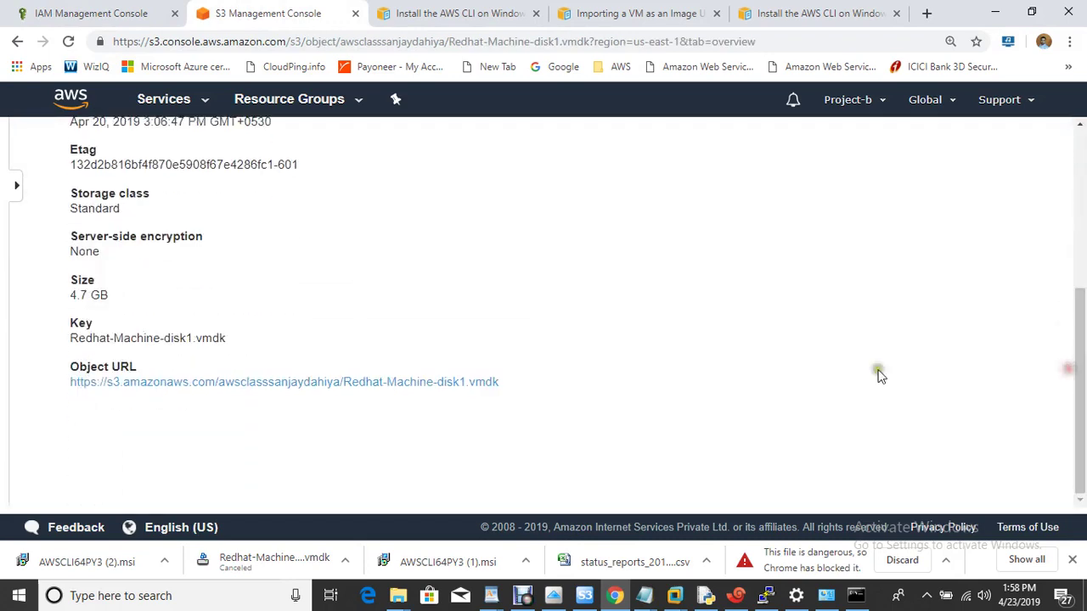
pyautogui.rightClick(321, 387)
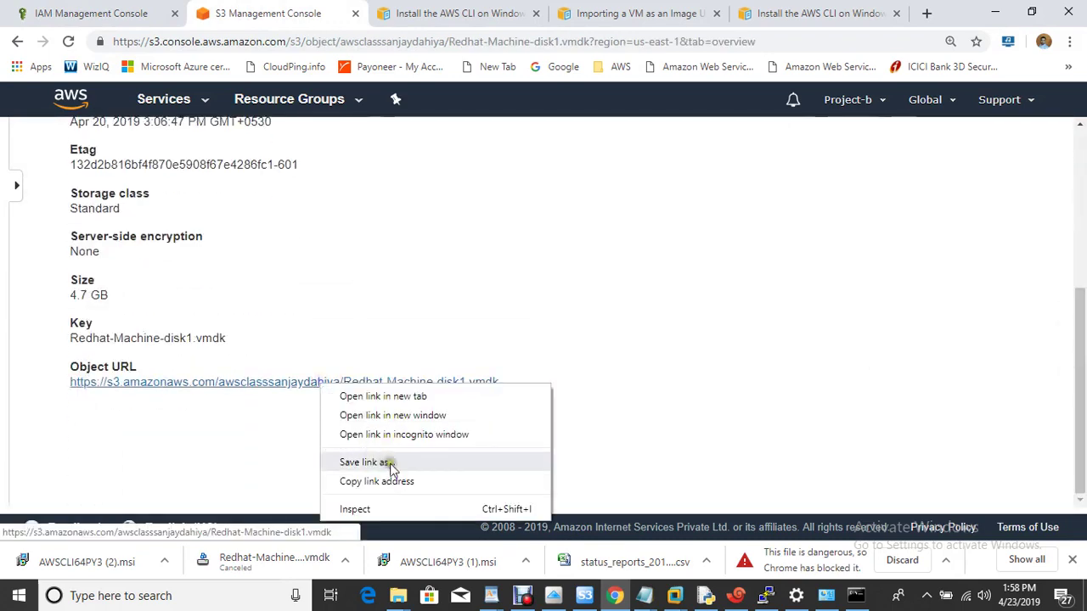
pyautogui.click(404, 481)
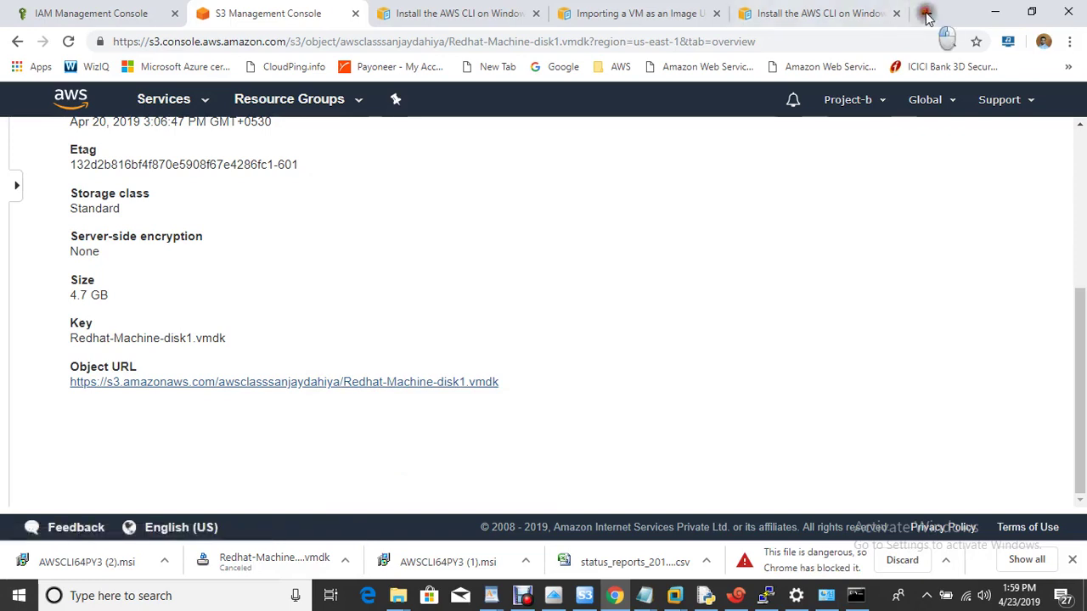
# Step: Load the URL in a new tab, select the Redhat-Machine-disk1.vmdk key, and cancel the download
pyautogui.click(925, 13)
pyautogui.hotkey('ctrl', 'v')
pyautogui.press('Return')
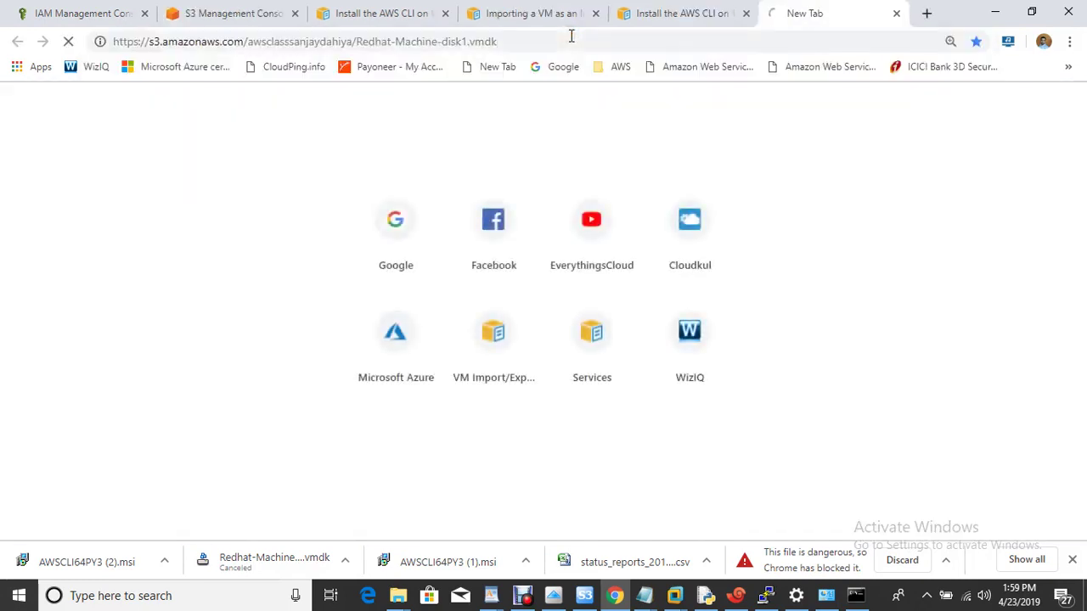
pyautogui.moveTo(358, 40); pyautogui.dragTo(506, 42)
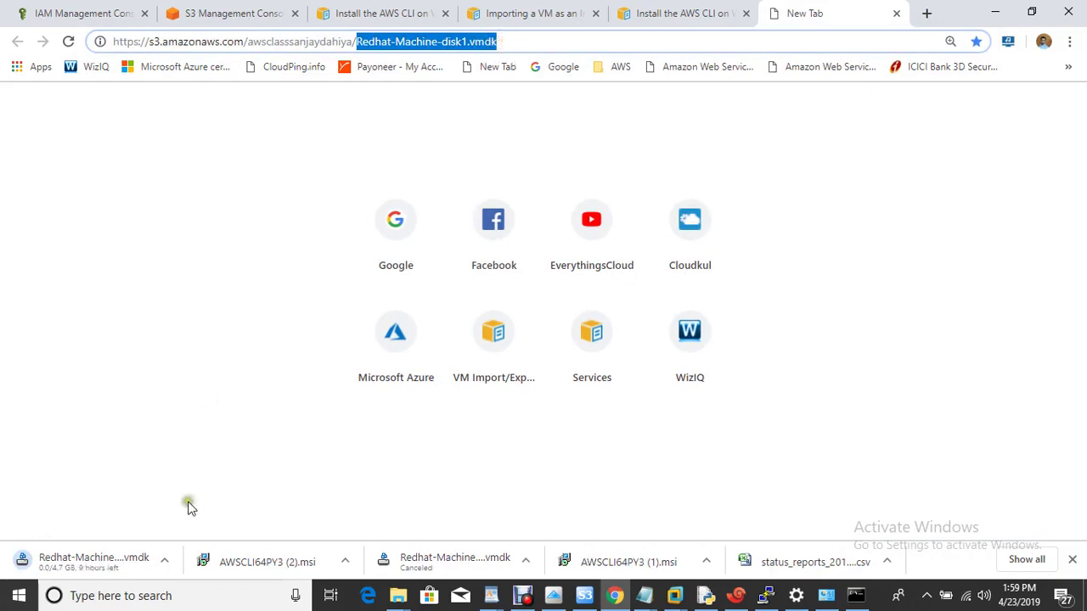
pyautogui.click(167, 560)
pyautogui.click(198, 534)
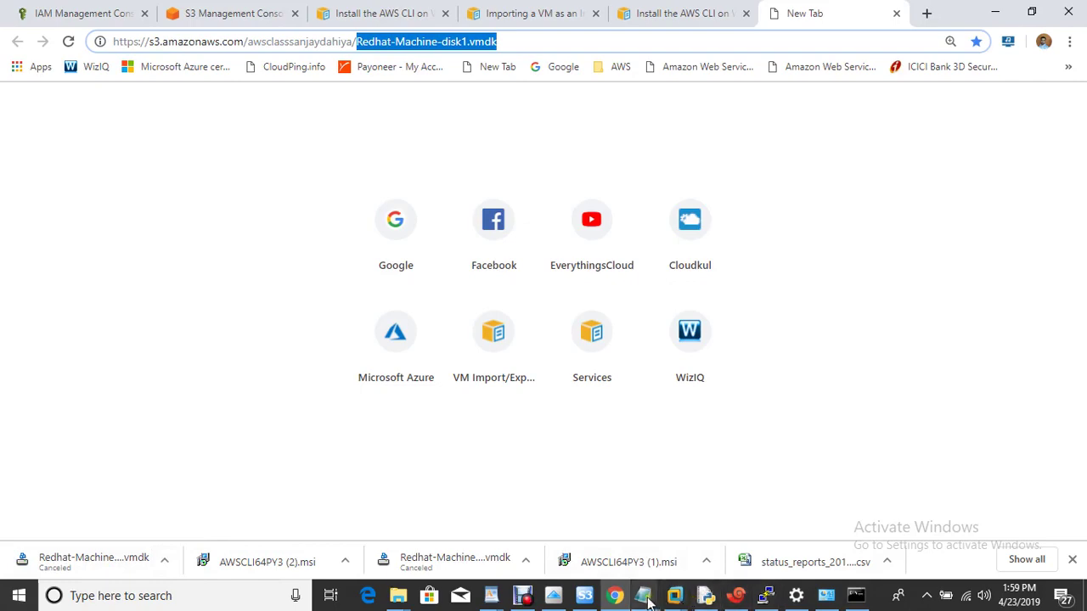
pyautogui.moveTo(643, 597)
pyautogui.click(746, 533)
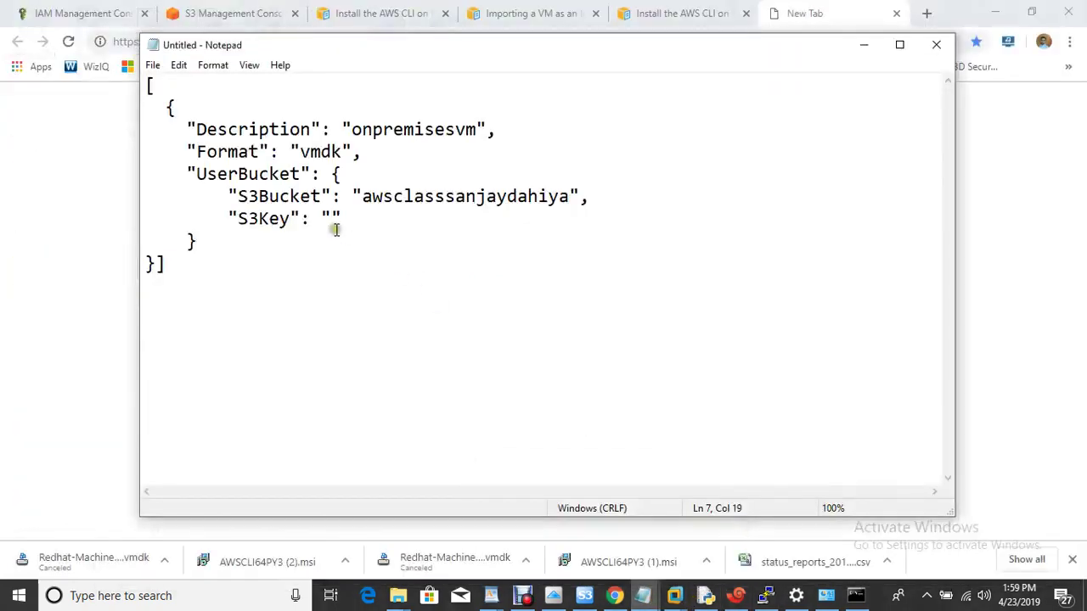
# Step: Set S3Key to Redhat-Machine-disk1.vmdk in the disk-container JSON and start Save As
pyautogui.hotkey('ctrl', 'v')
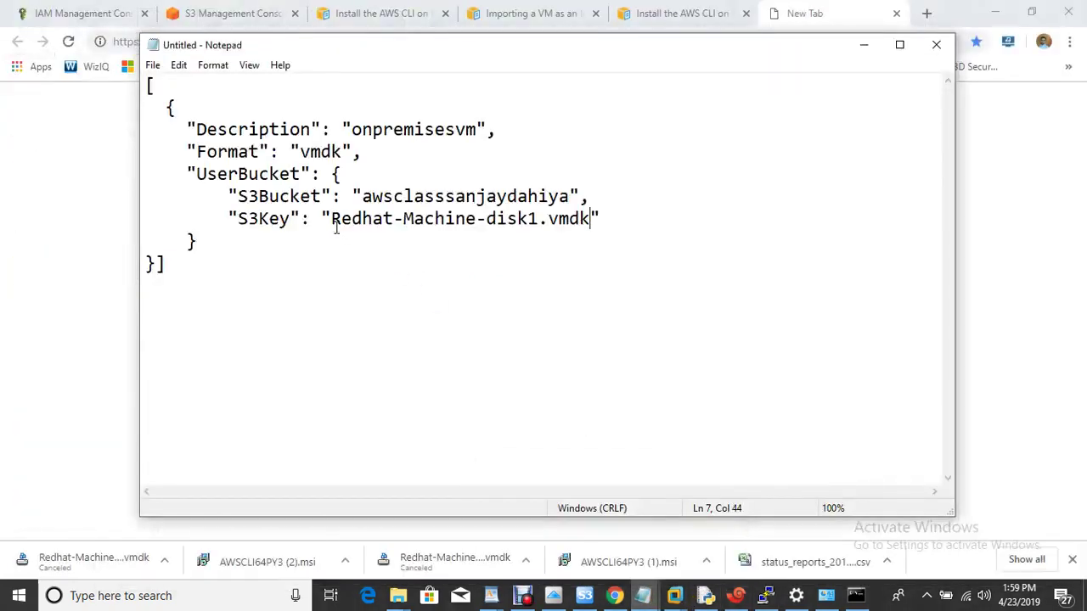
pyautogui.click(153, 66)
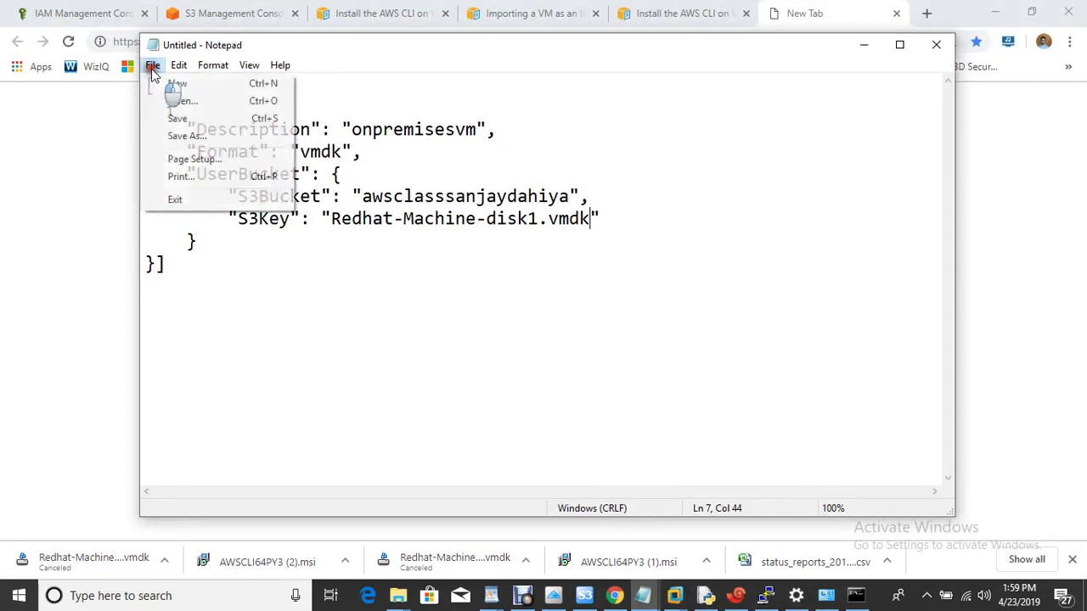
pyautogui.click(202, 139)
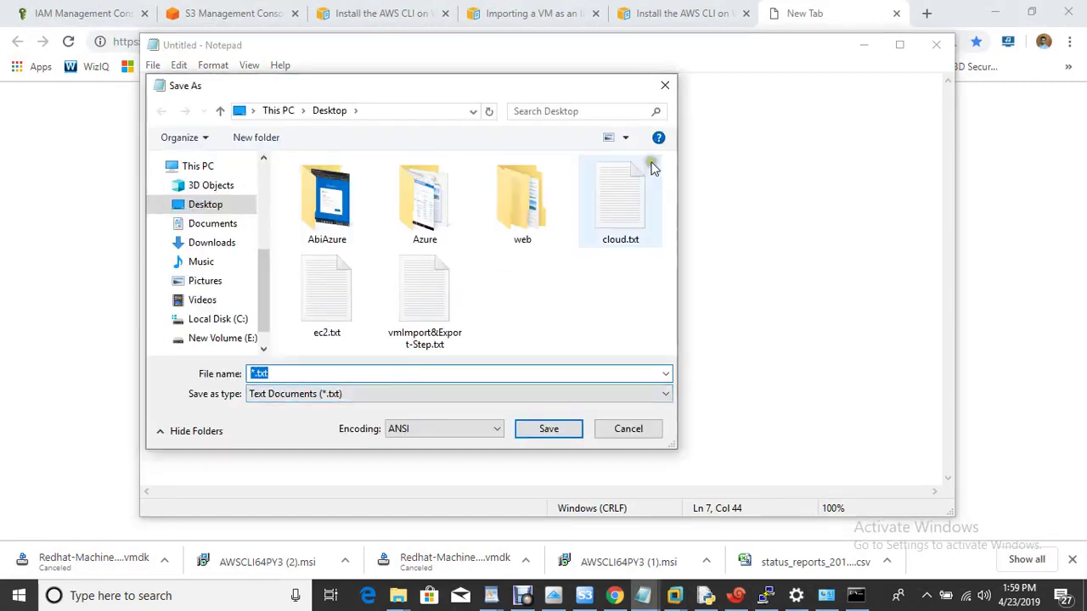
pyautogui.click(526, 15)
pyautogui.click(527, 15)
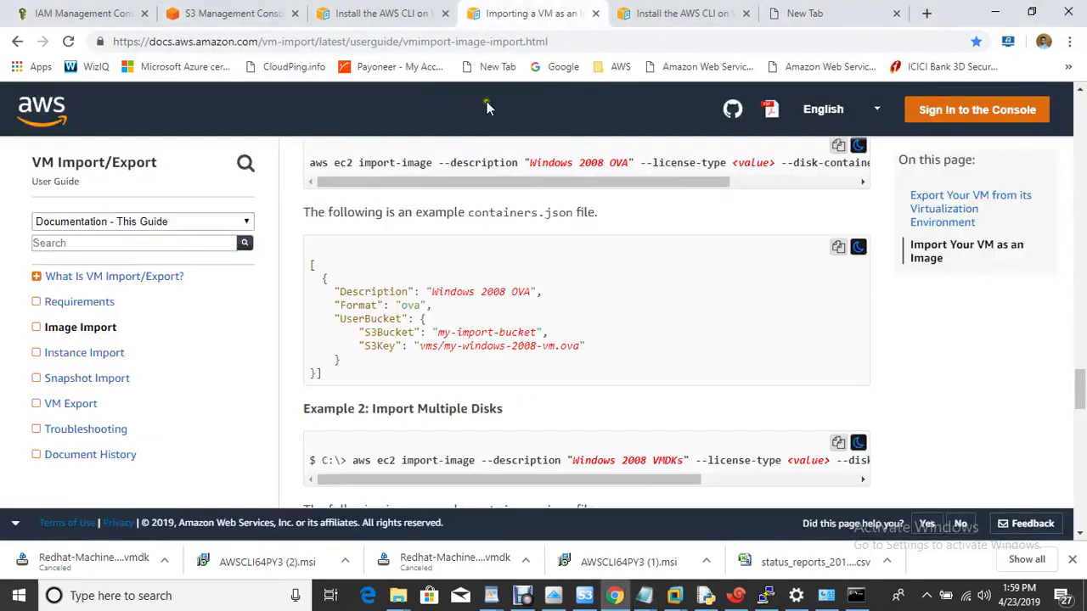
# Step: Copy the name containers.json from the import guide and save over the existing Desktop file
pyautogui.moveTo(469, 213); pyautogui.dragTo(575, 215)
pyautogui.hotkey('ctrl', 'c')
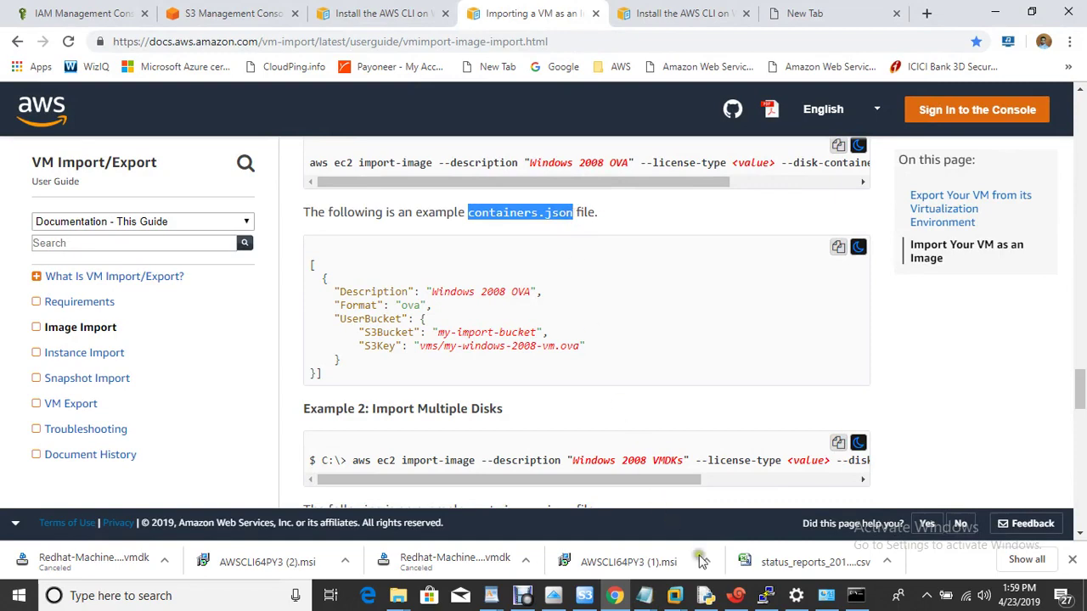
pyautogui.click(856, 596)
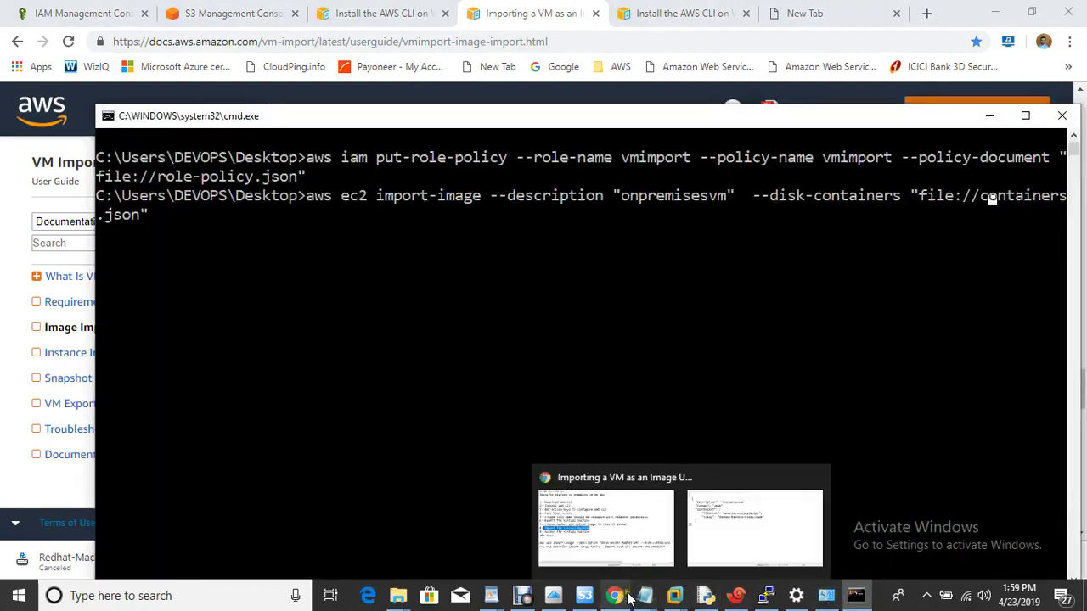
pyautogui.moveTo(644, 595)
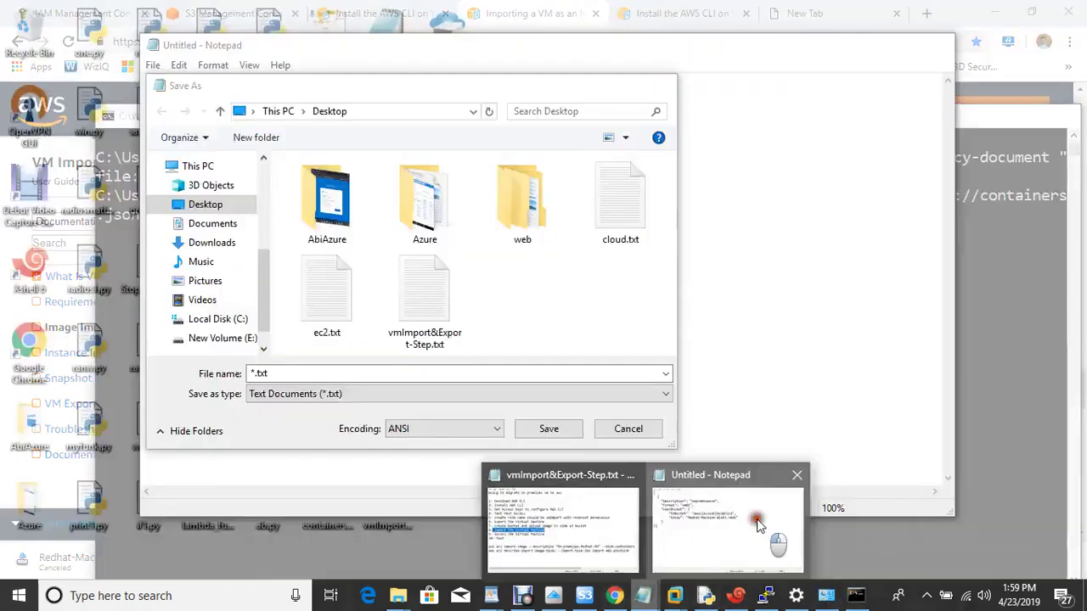
pyautogui.click(757, 519)
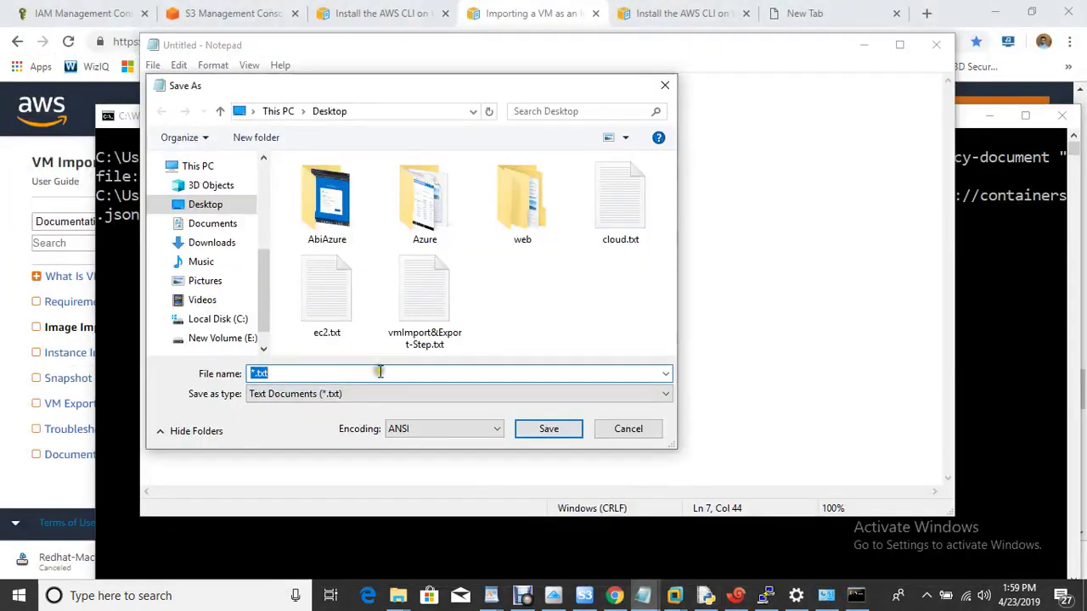
pyautogui.hotkey('ctrl', 'v')
pyautogui.click(549, 431)
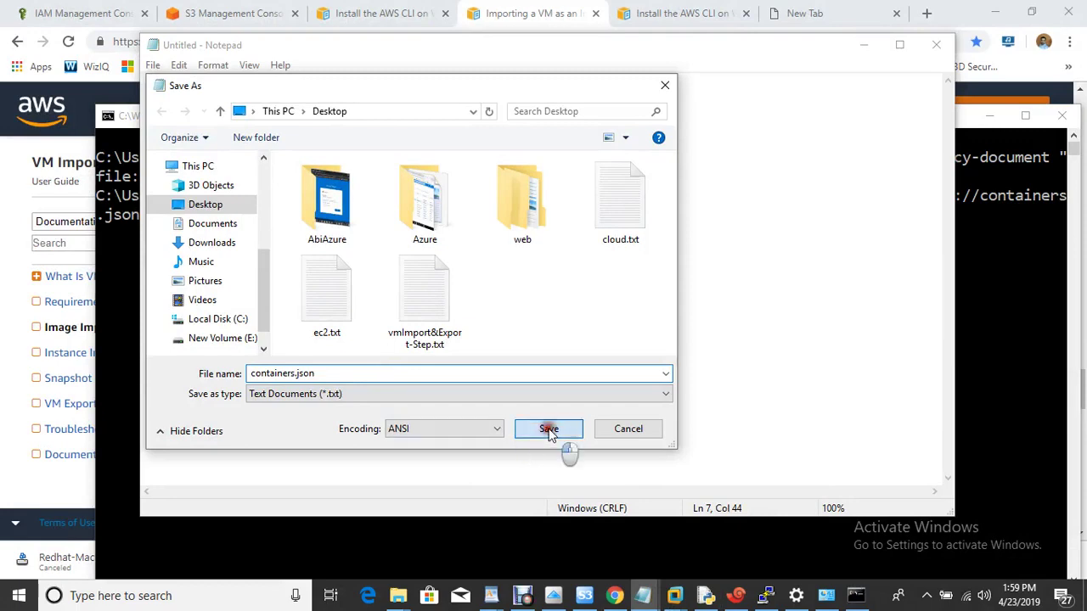
pyautogui.click(582, 299)
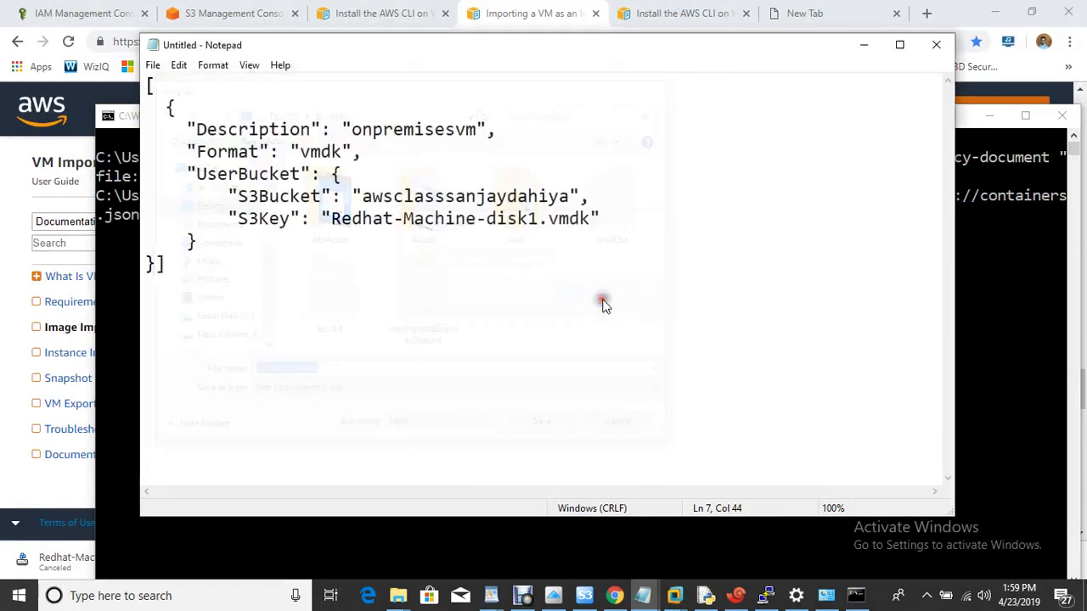
# Step: Close Notepad, run the import-image command, and check the vmimport role after its permission error
pyautogui.click(935, 47)
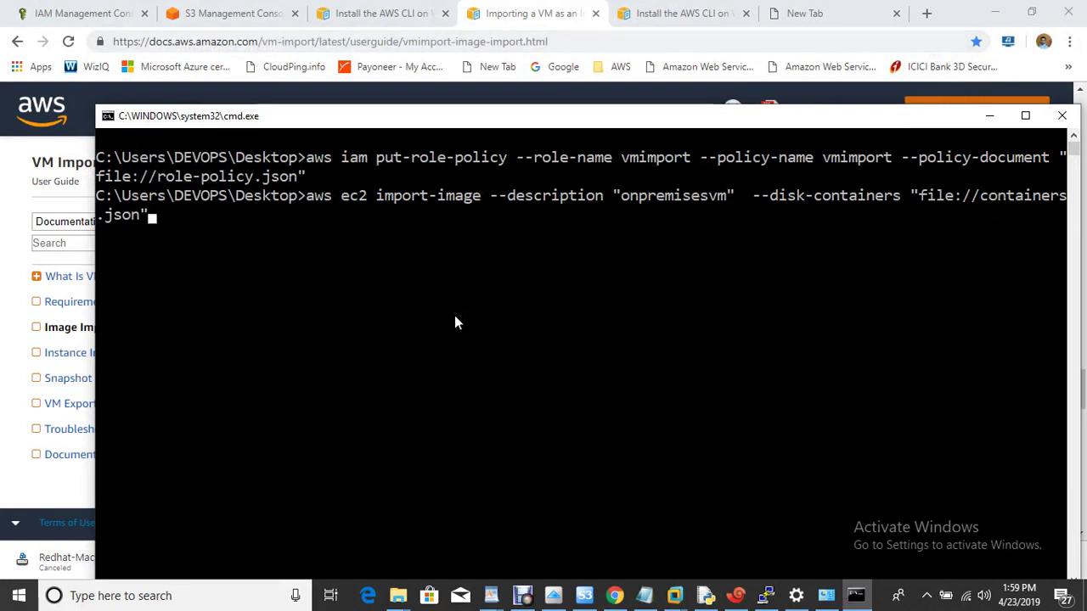
pyautogui.press('Return')
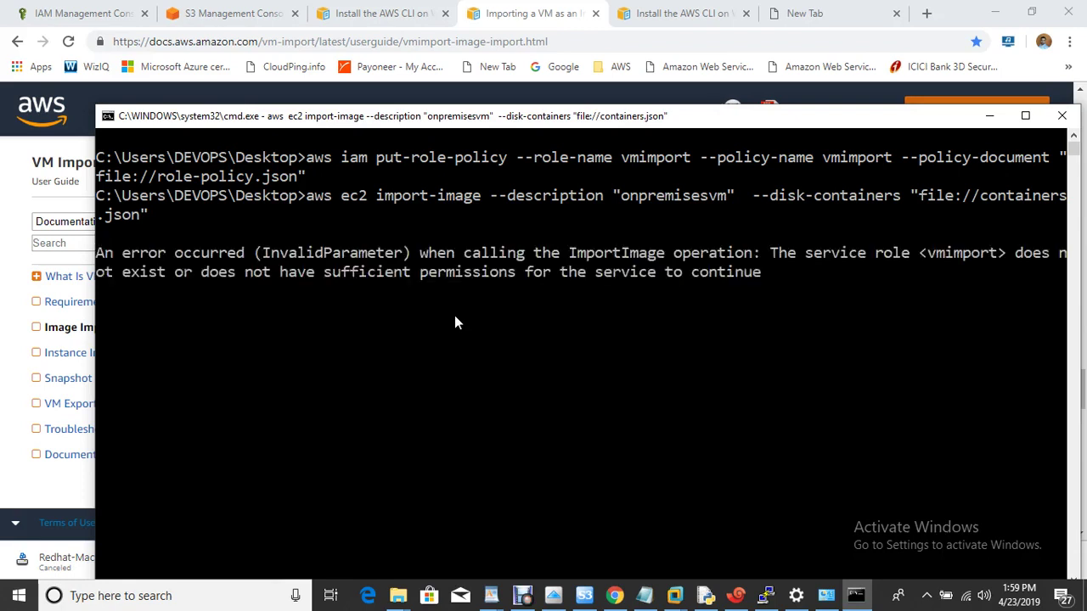
pyautogui.moveTo(276, 281); pyautogui.dragTo(708, 290)
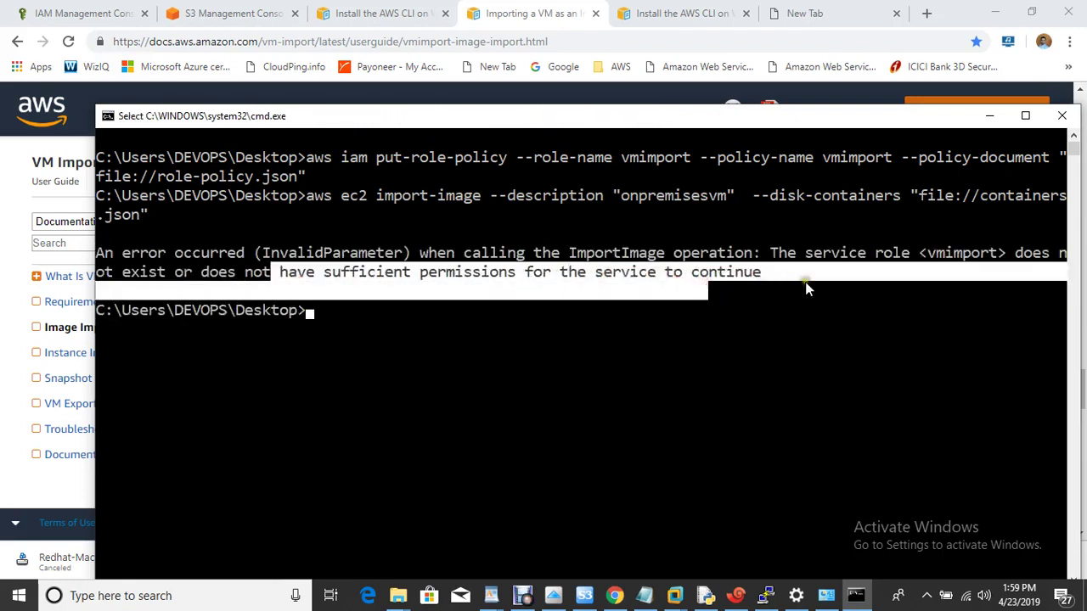
pyautogui.click(81, 13)
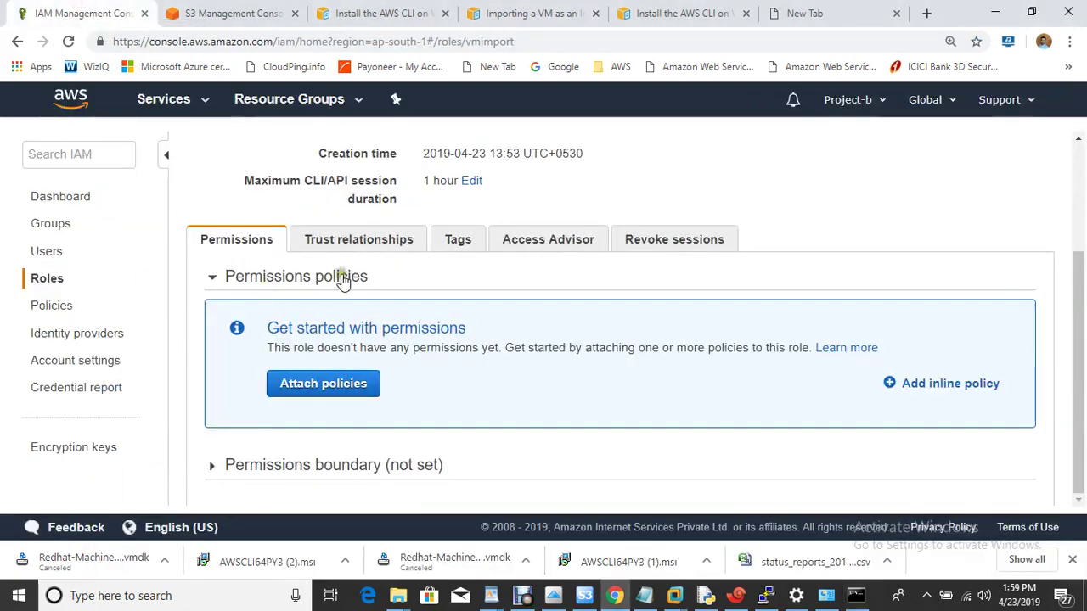
# Step: Attach the VMImportExportRoleForAWSConnector policy to the vmimport role
pyautogui.click(339, 393)
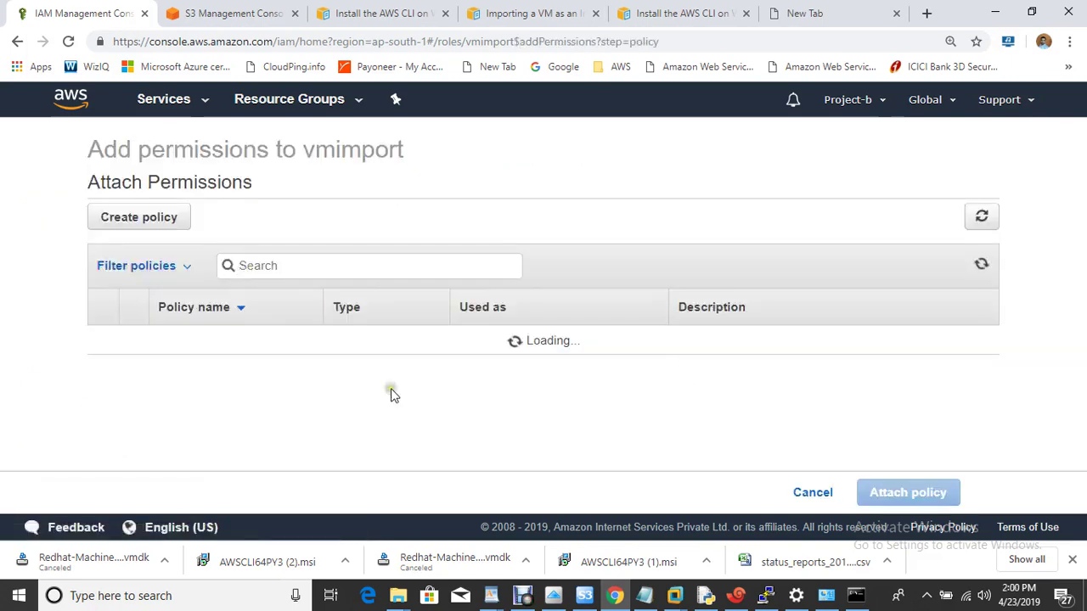
pyautogui.click(325, 270)
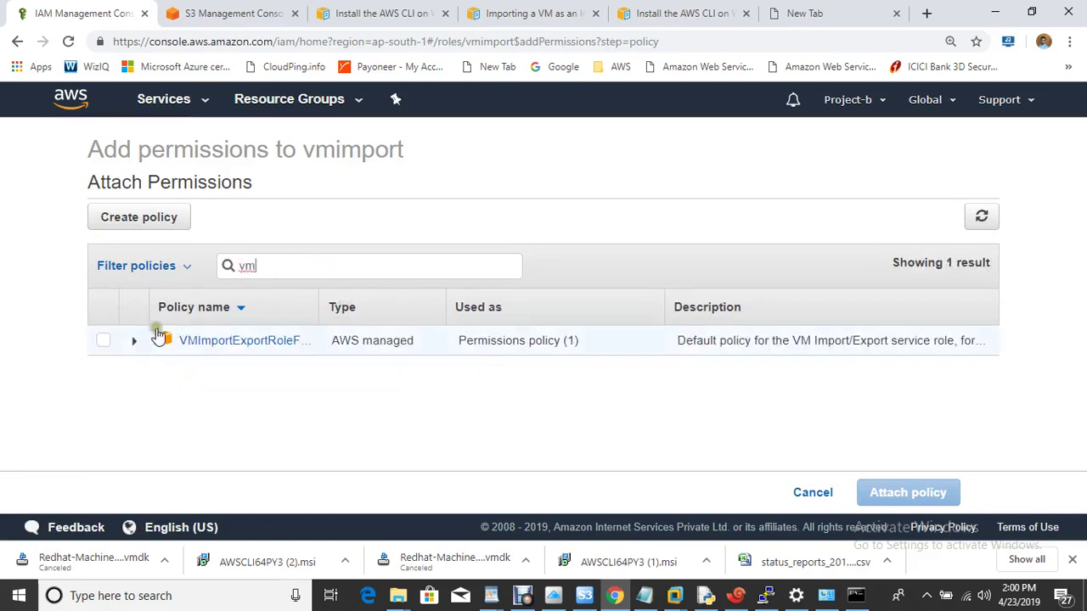
pyautogui.click(104, 341)
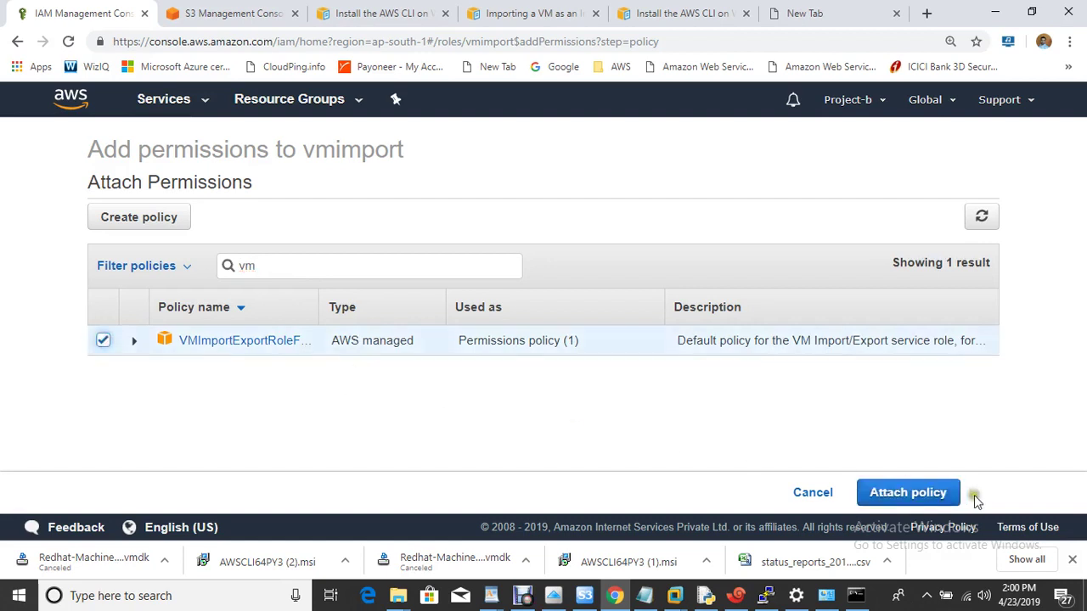
pyautogui.click(936, 495)
pyautogui.click(852, 425)
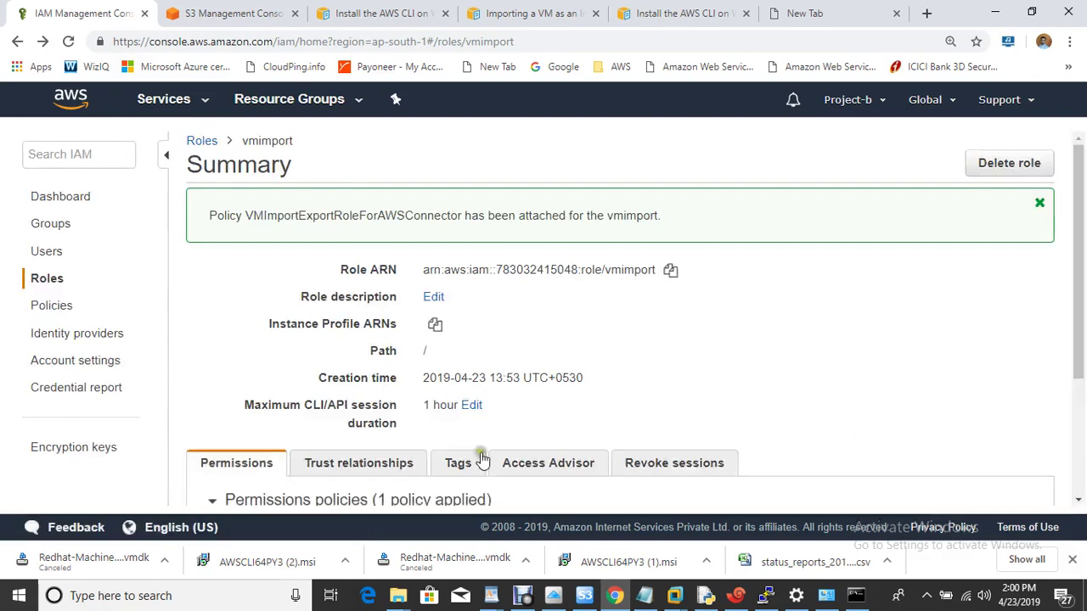
# Step: Clear the console with cls and rerun the aws ec2 import-image command
pyautogui.click(856, 595)
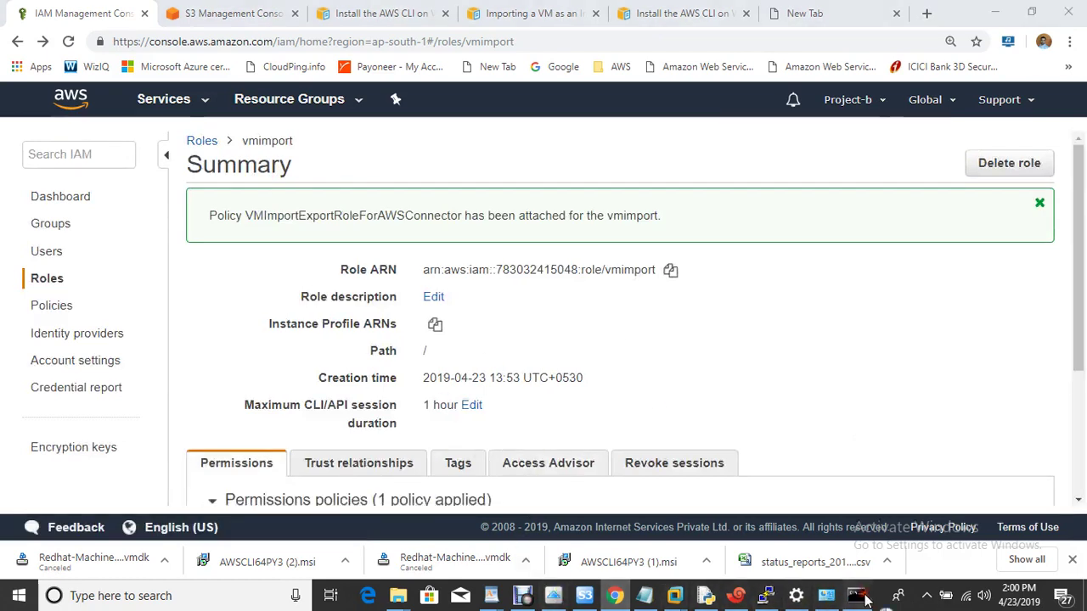
pyautogui.click(571, 327)
pyautogui.hotkey('ctrl', 'l')
pyautogui.write('cls')
pyautogui.press('Return')
pyautogui.press('Up')
pyautogui.press('Up')
pyautogui.press('Return')
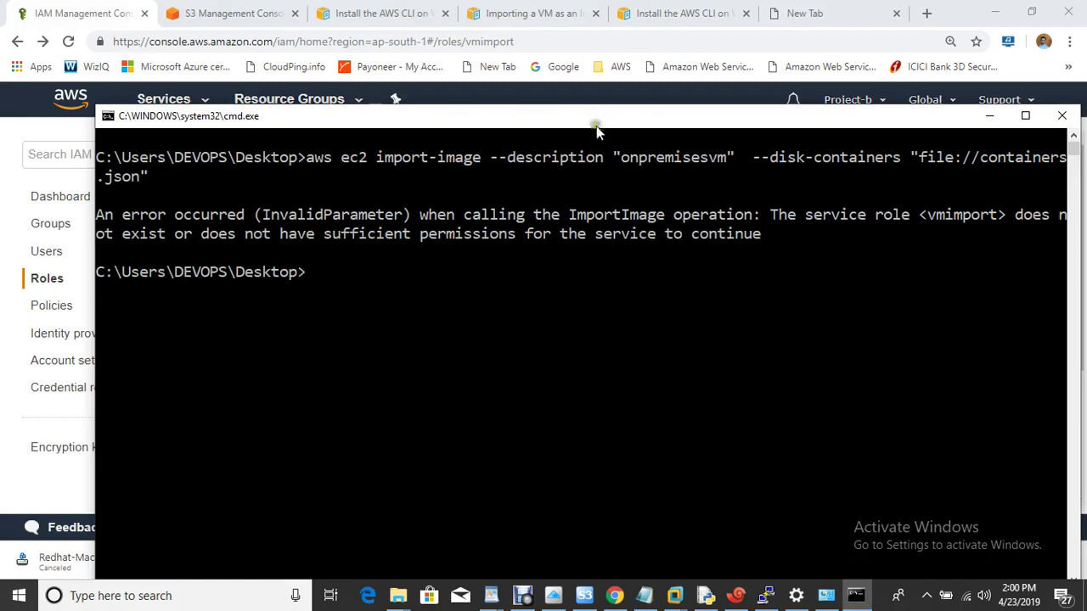
# Step: Attach the AdministratorAccess policy to the vmimport role as well
pyautogui.moveTo(586, 119); pyautogui.dragTo(793, 348)
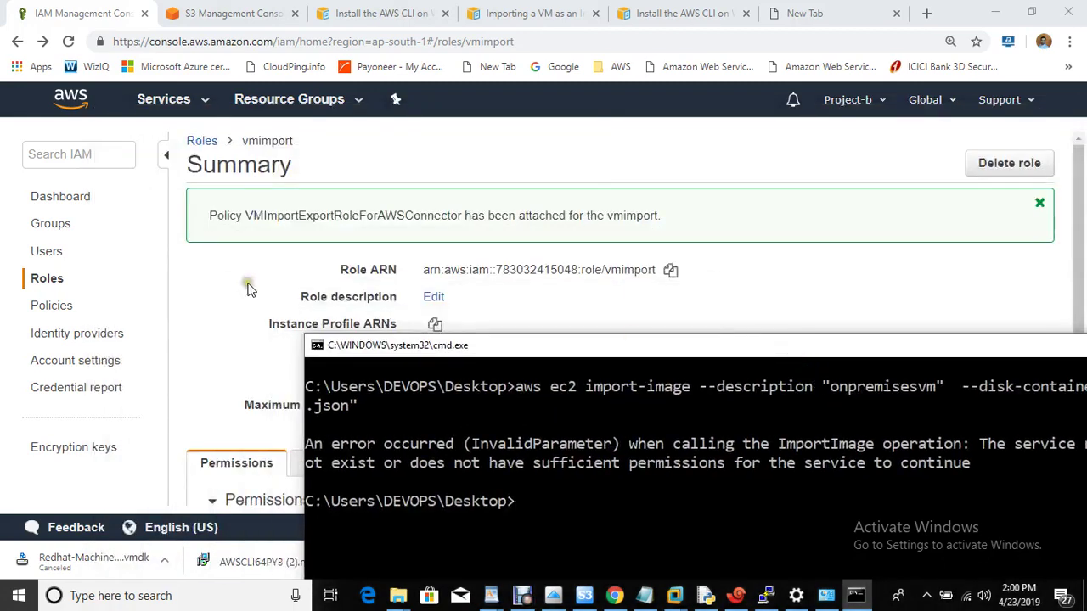
pyautogui.click(245, 286)
pyautogui.hotkey('ctrl', 'a')
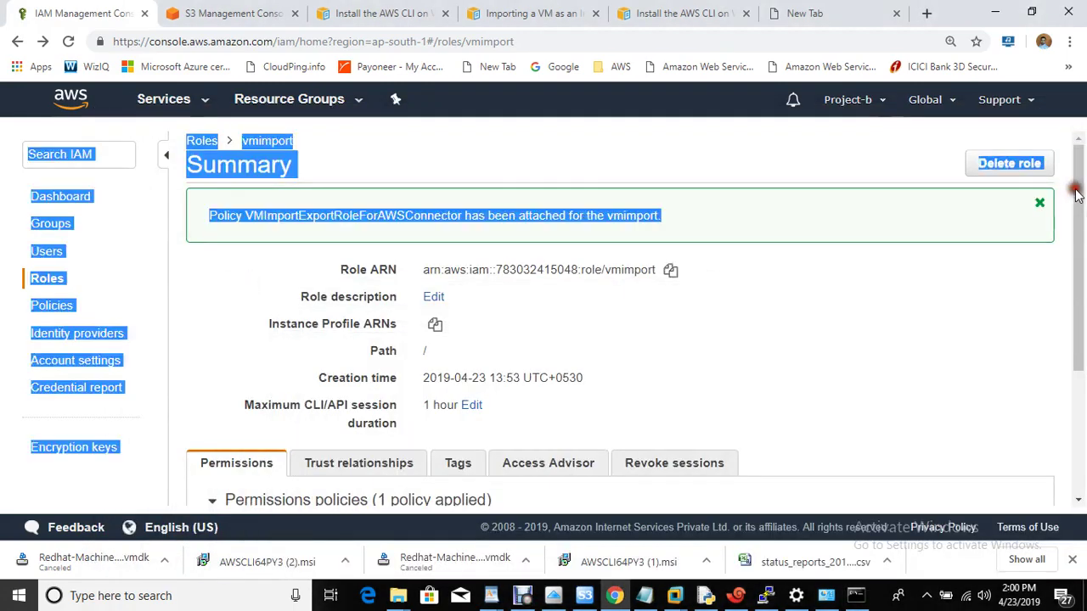
pyautogui.scroll(-3, 1083, 200)
pyautogui.click(763, 349)
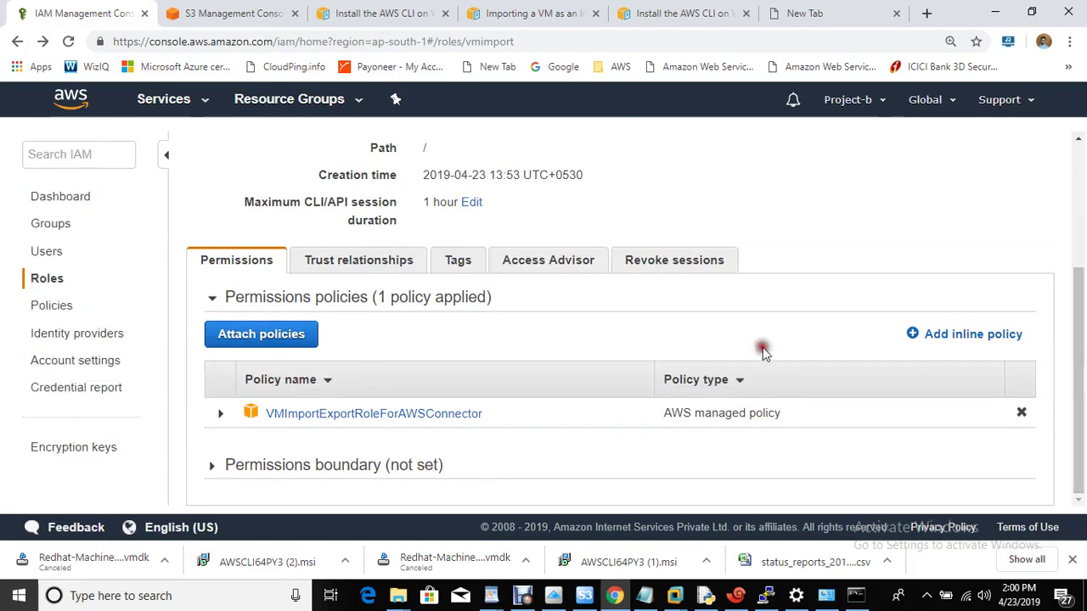
pyautogui.click(236, 338)
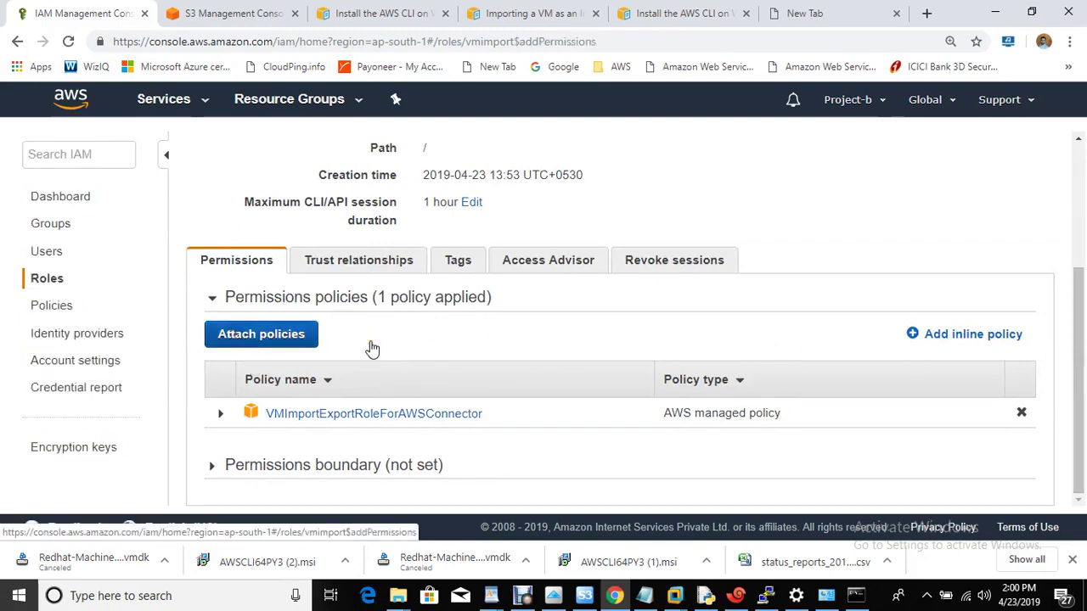
pyautogui.click(95, 341)
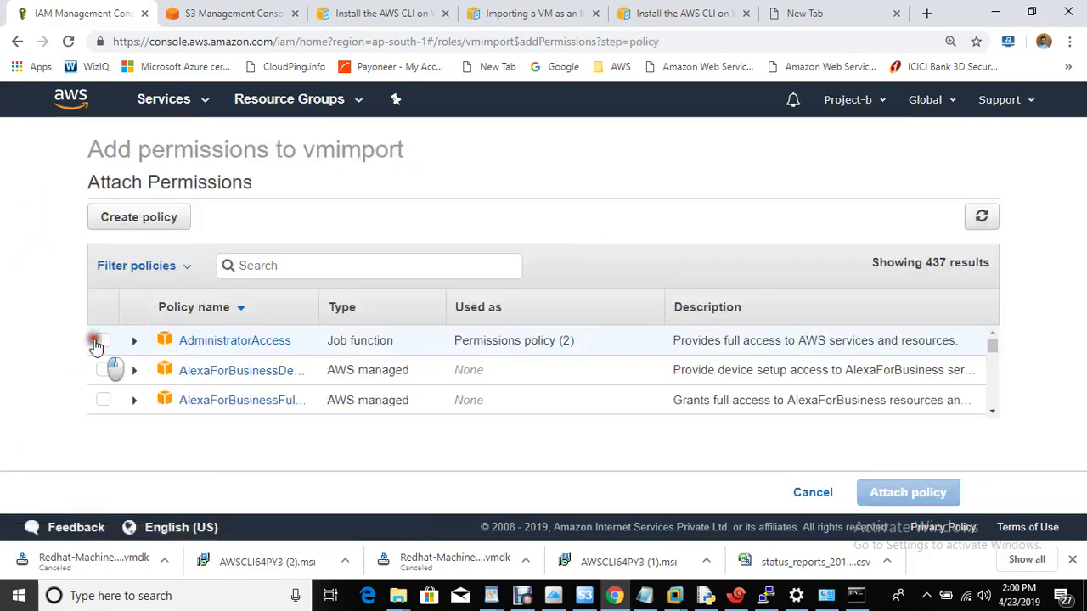
pyautogui.click(892, 496)
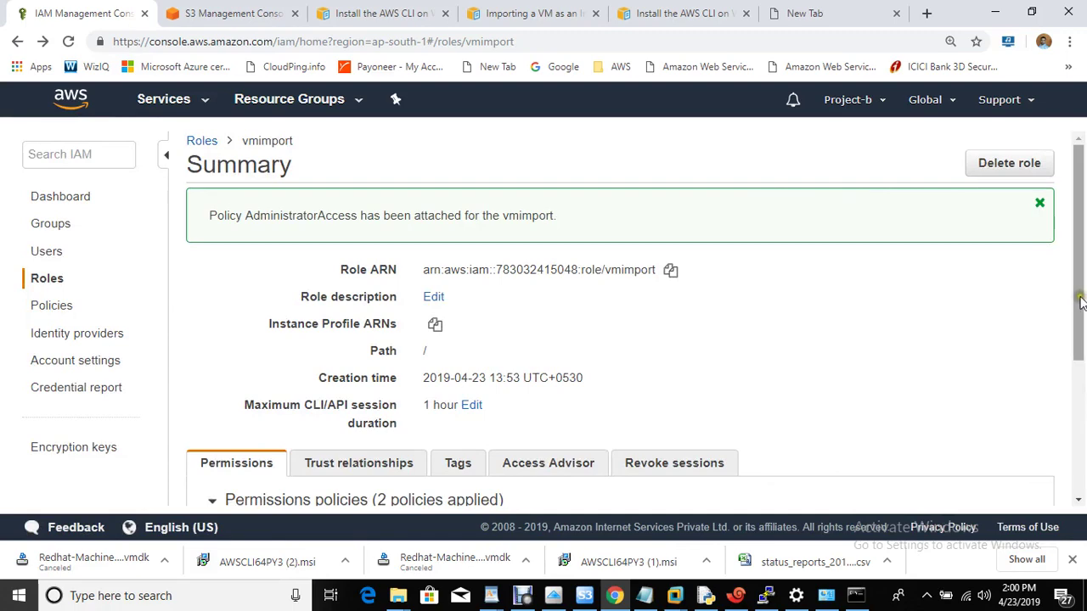
pyautogui.moveTo(1080, 304); pyautogui.dragTo(1082, 404)
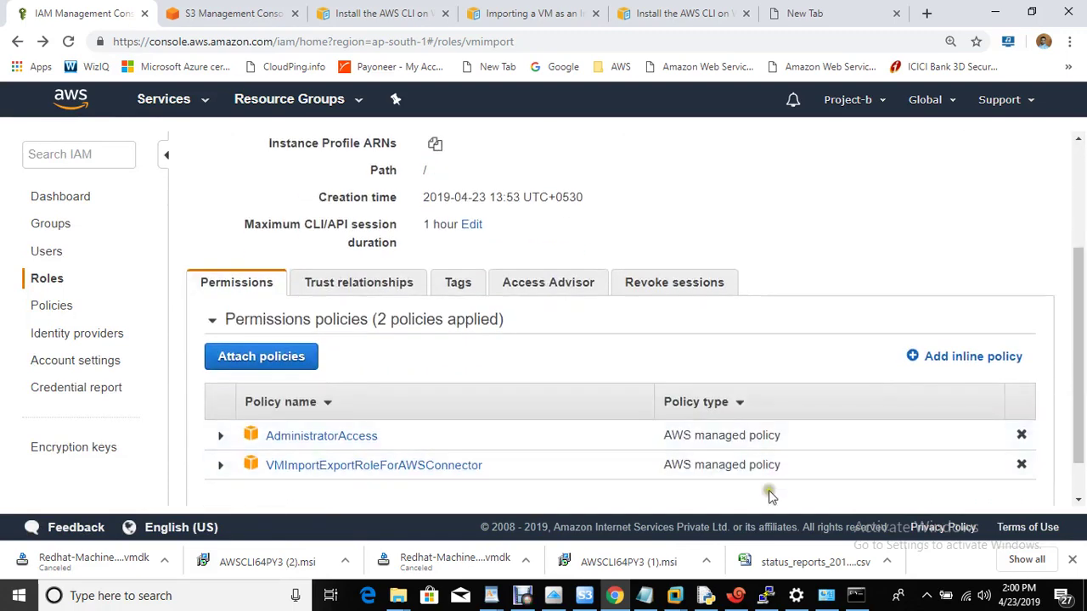
pyautogui.click(856, 595)
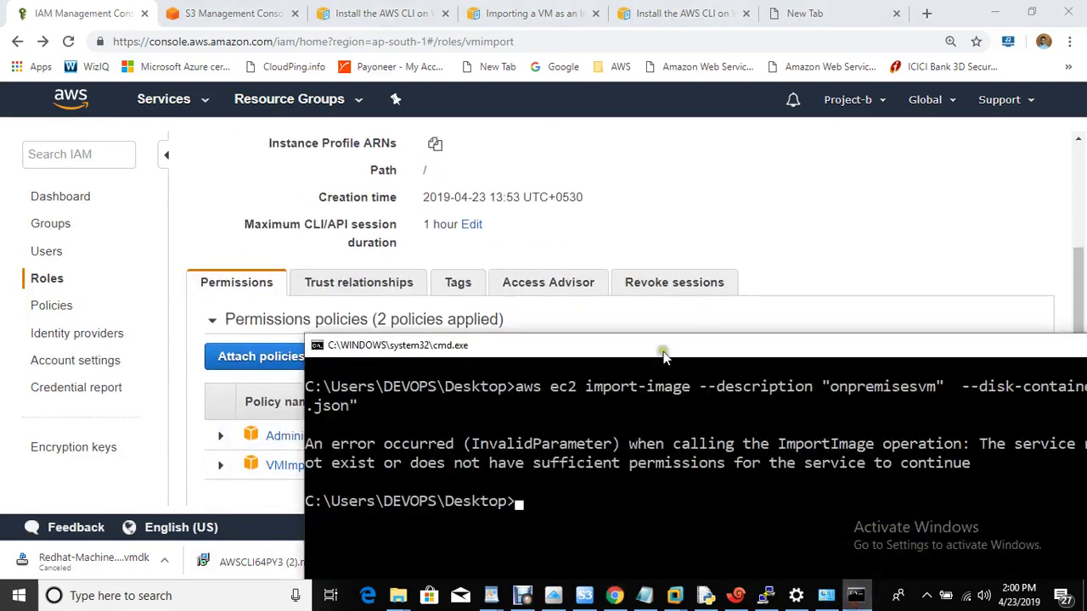
# Step: Rerun aws ec2 import-image, now creating an active import task pending at progress 2
pyautogui.moveTo(660, 350); pyautogui.dragTo(395, 115)
pyautogui.press('Up')
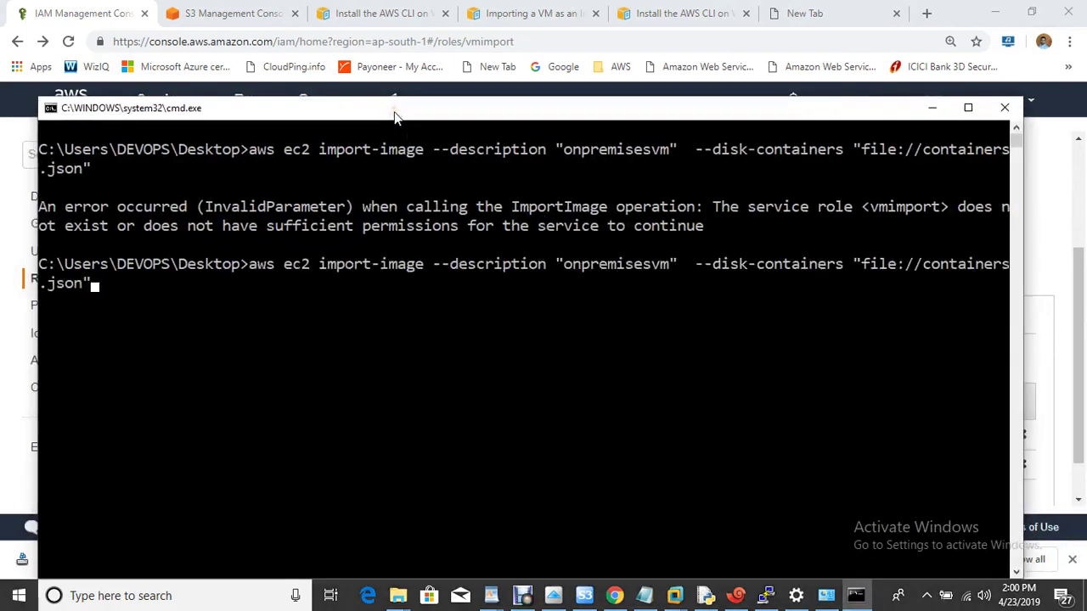
pyautogui.press('Return')
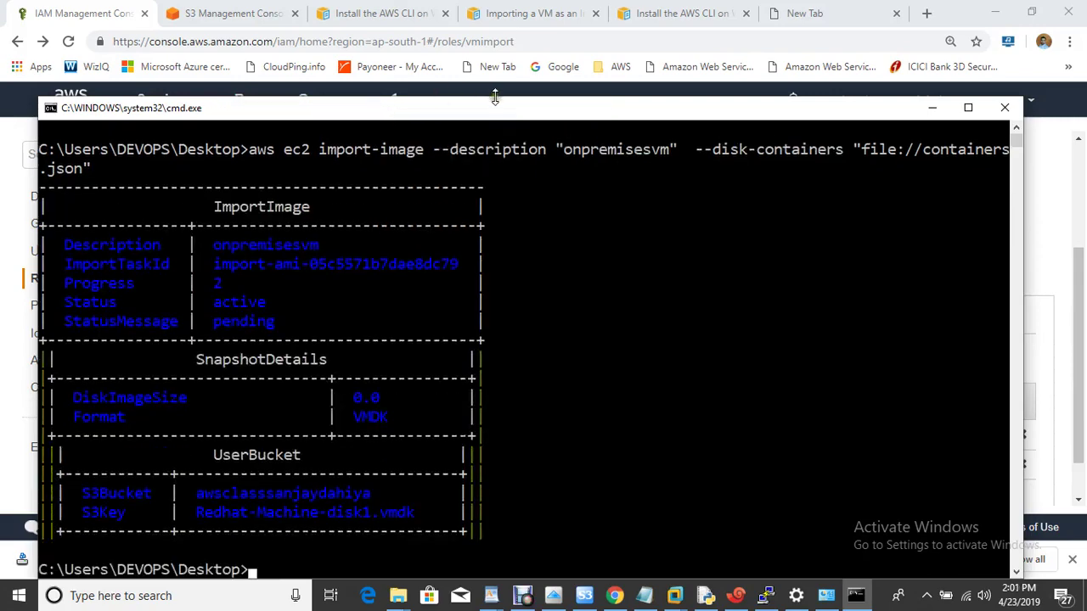
pyautogui.moveTo(501, 108); pyautogui.dragTo(583, 70)
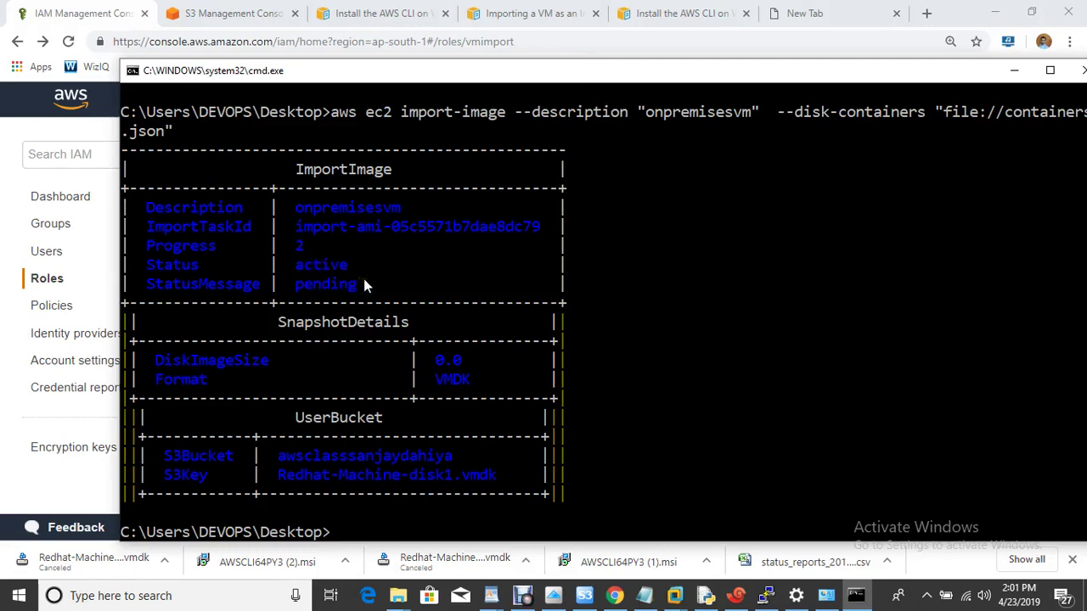
# Step: Go from the console home to EC2 and open the AMIs list, still empty
pyautogui.click(212, 14)
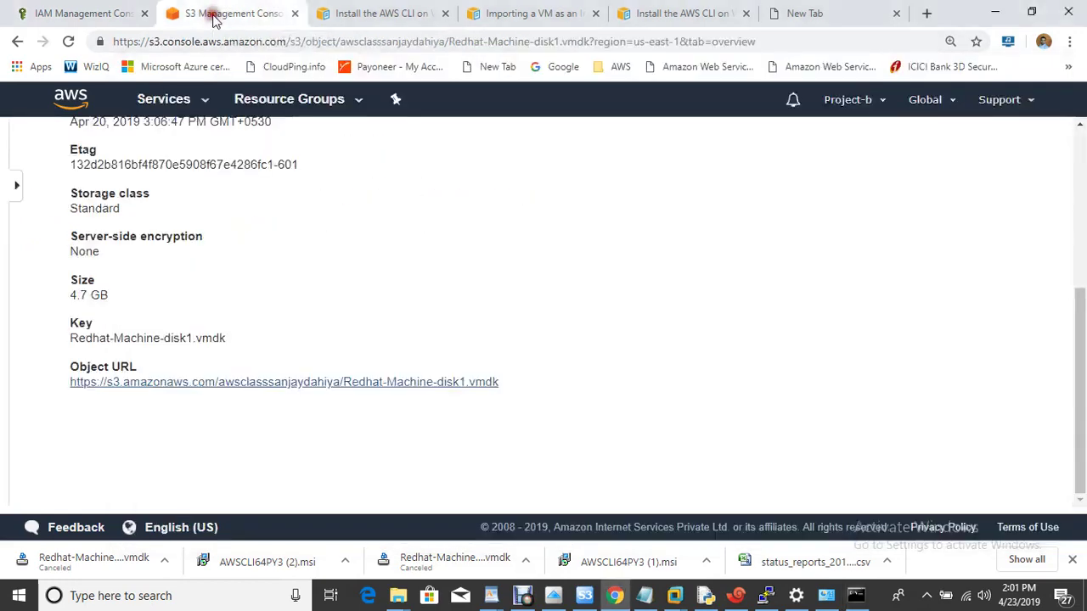
pyautogui.click(73, 99)
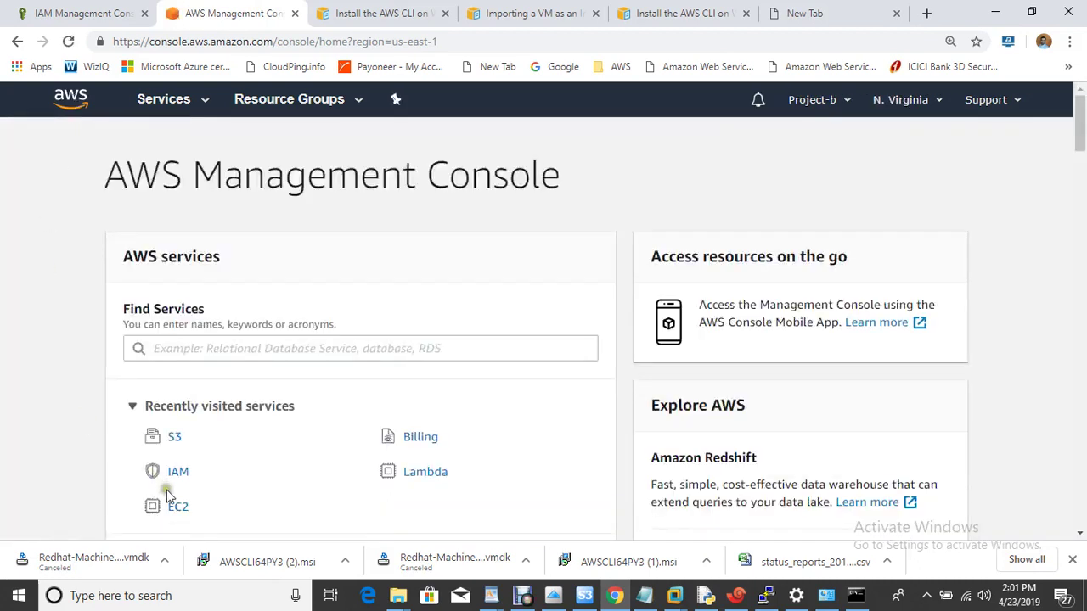
pyautogui.click(176, 507)
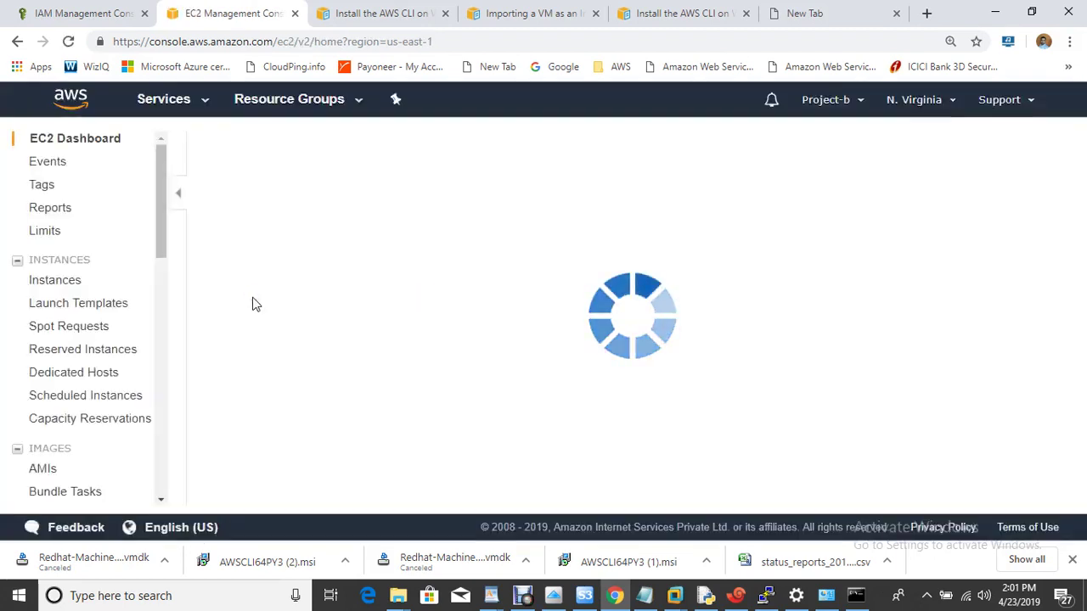
pyautogui.click(54, 469)
pyautogui.click(38, 470)
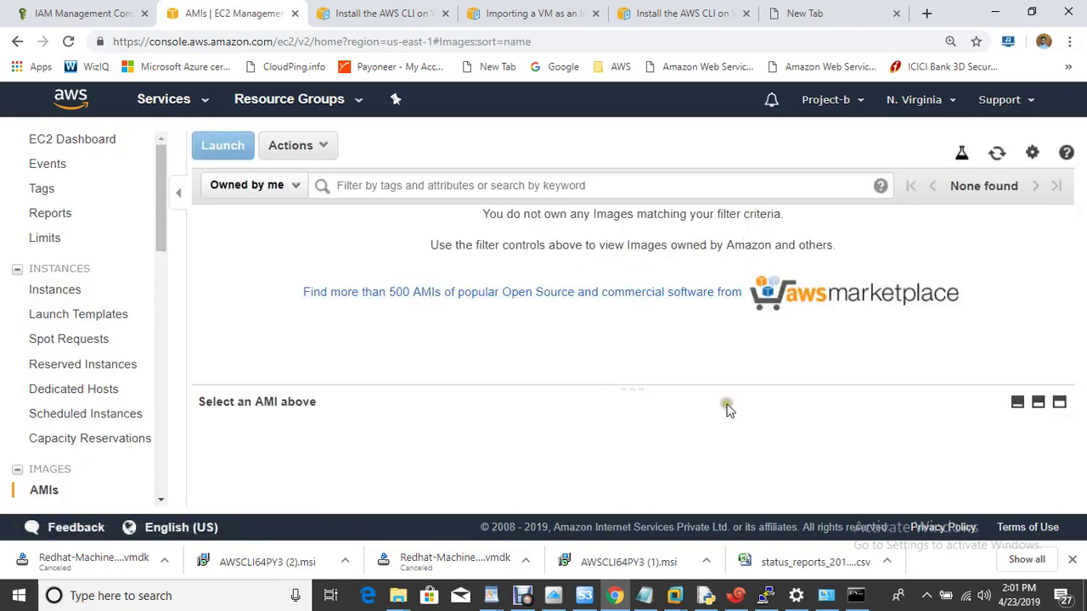
pyautogui.click(856, 596)
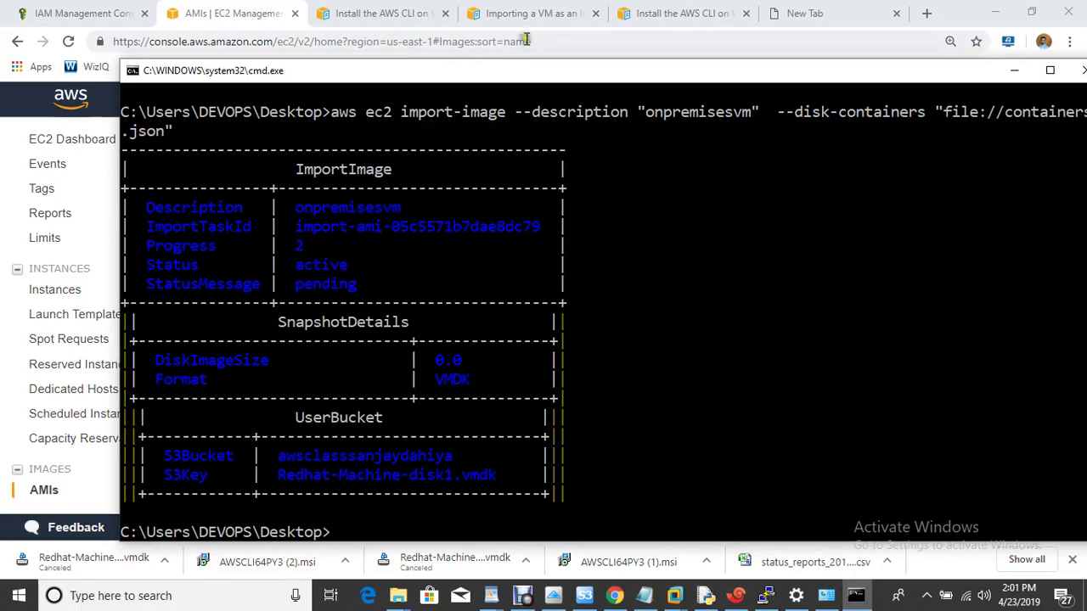
# Step: Copy the describe-import-image-tasks command from the VM import guide into Command Prompt
pyautogui.click(540, 12)
pyautogui.click(541, 12)
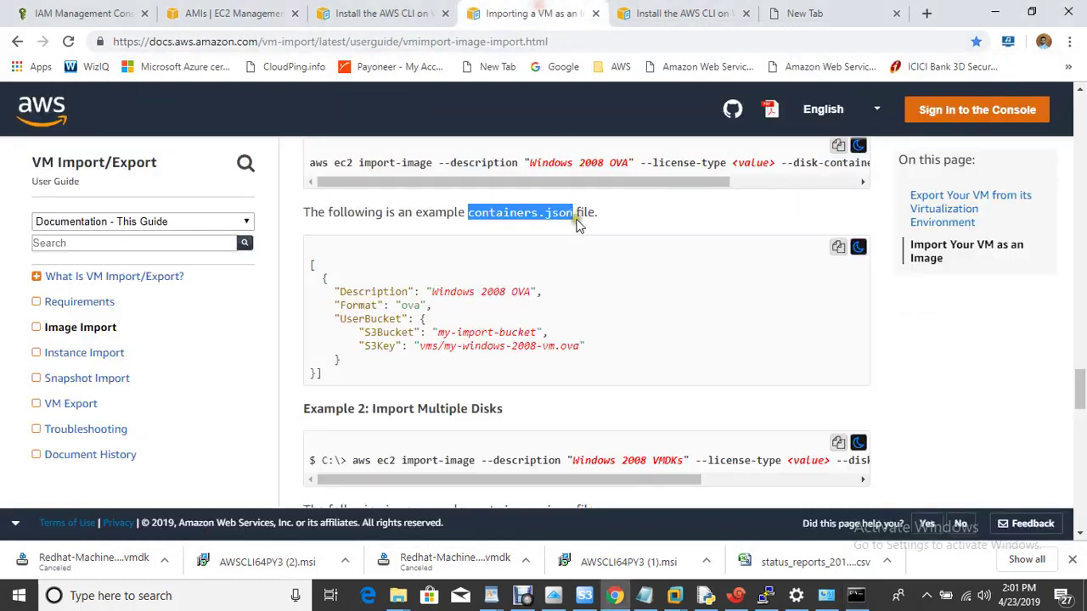
pyautogui.scroll(-1, 637, 357)
pyautogui.scroll(-8, 638, 362)
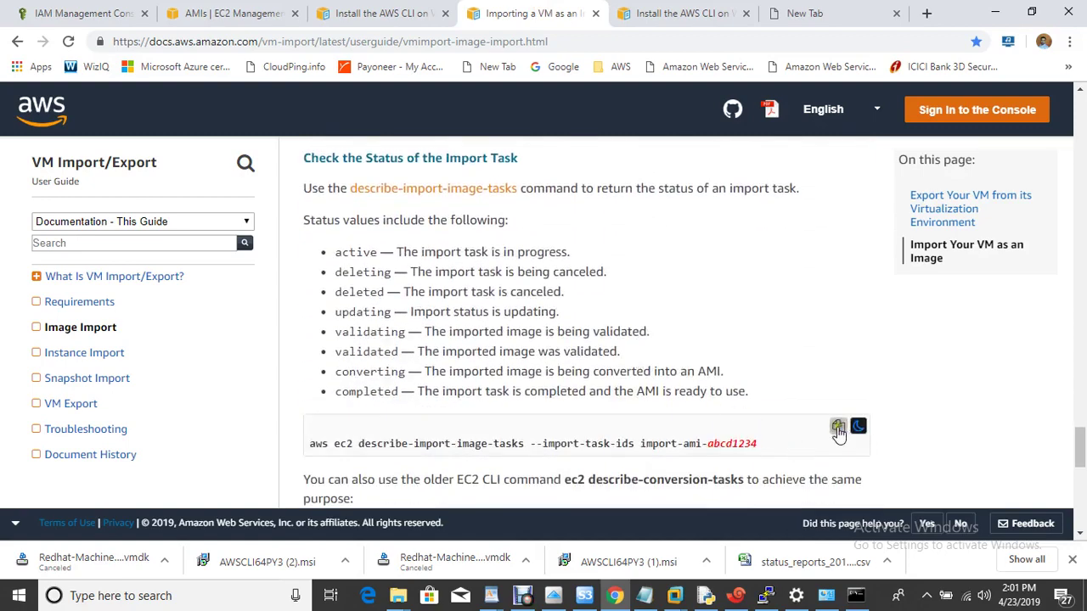
pyautogui.click(838, 429)
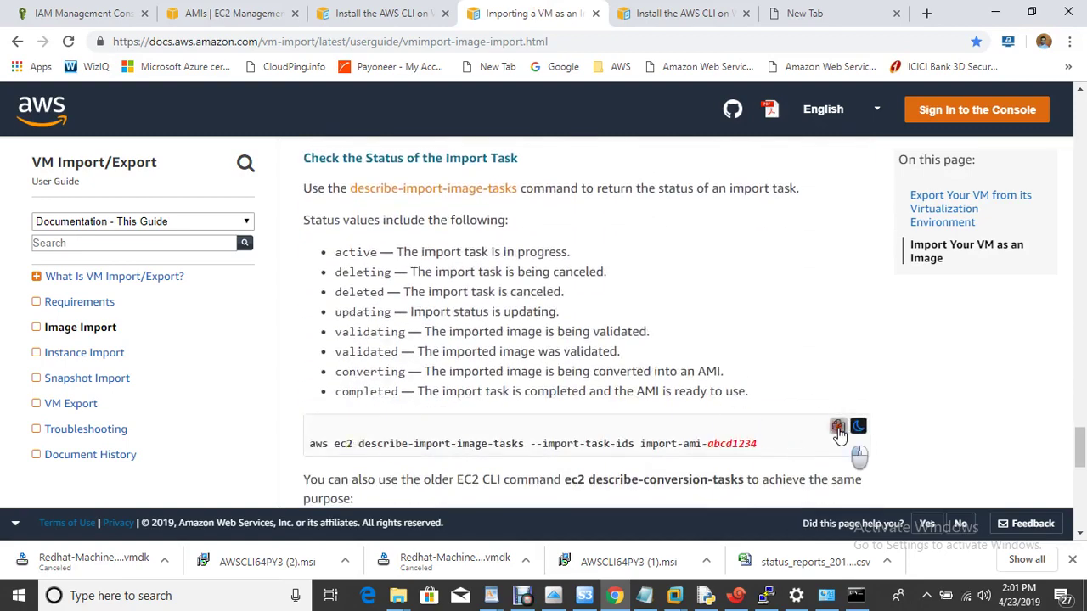
pyautogui.click(857, 595)
pyautogui.rightClick(653, 394)
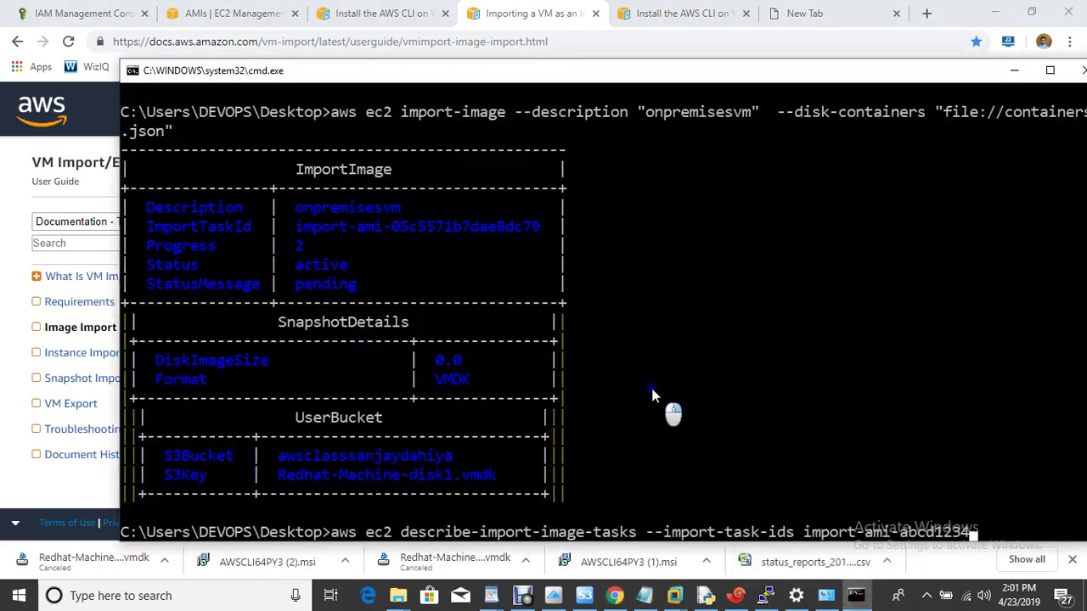
pyautogui.press('Left')
pyautogui.press('Left')
pyautogui.press('Left')
pyautogui.press('Left')
pyautogui.press('Left')
pyautogui.press('Left')
pyautogui.press('Left')
pyautogui.press('Left')
pyautogui.press('Left')
pyautogui.press('Left')
pyautogui.press('Left')
pyautogui.press('Left')
pyautogui.press('Left')
pyautogui.press('Left')
pyautogui.press('Left')
pyautogui.press('Left')
pyautogui.press('Left')
pyautogui.press('Left')
pyautogui.press('Left')
pyautogui.press('Left')
pyautogui.moveTo(643, 74); pyautogui.dragTo(558, 22)
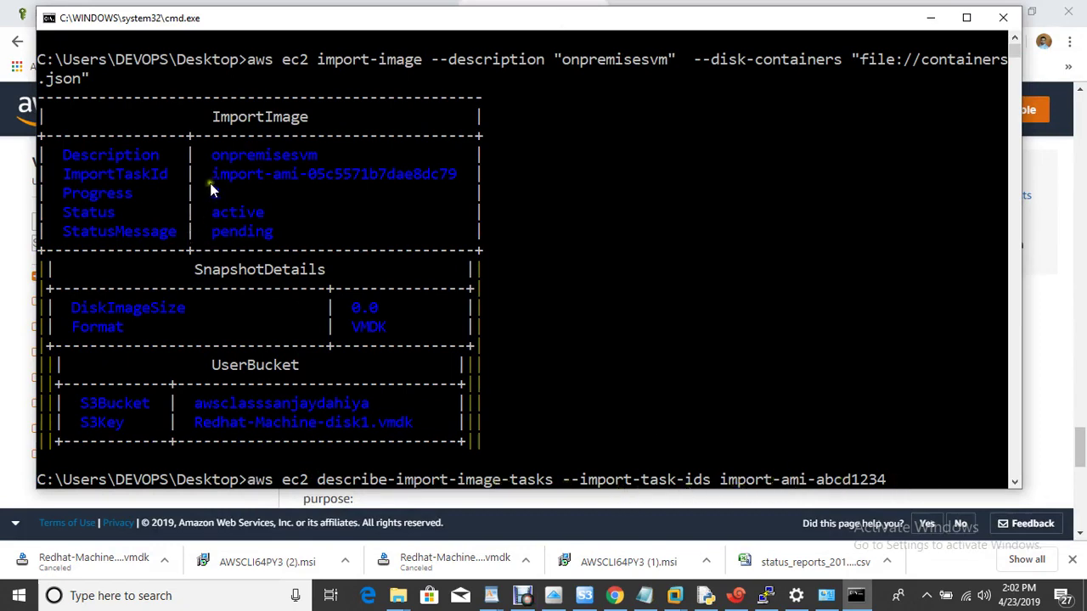
# Step: Swap in task ID import-ami-05c5571b7dae8dc79 for the sample ID and run the status check
pyautogui.moveTo(212, 175); pyautogui.dragTo(491, 174)
pyautogui.click(644, 288)
pyautogui.click(1060, 469)
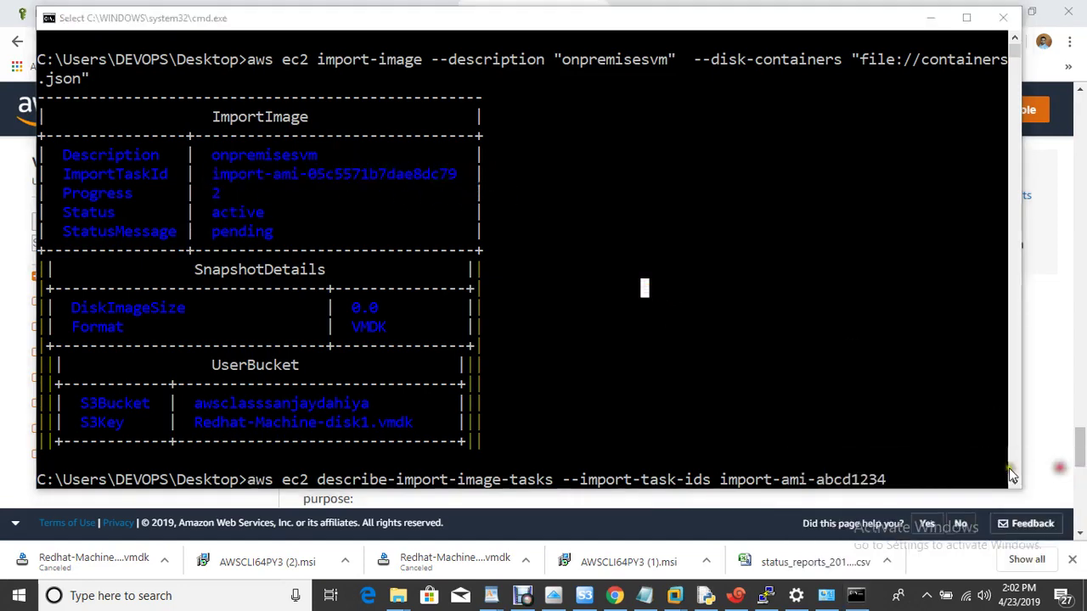
pyautogui.click(922, 480)
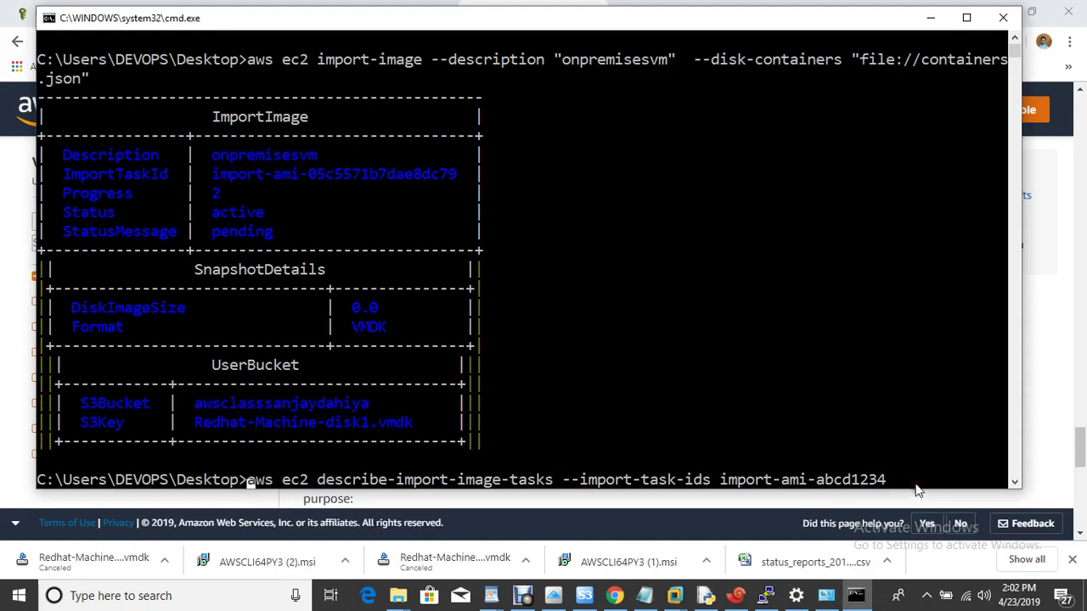
pyautogui.click(903, 480)
pyautogui.press('Escape')
pyautogui.press('Home')
pyautogui.press('Right')
pyautogui.press('Right')
pyautogui.press('Right')
pyautogui.press('Right')
pyautogui.press('Right')
pyautogui.press('Right')
pyautogui.press('Right')
pyautogui.press('Right')
pyautogui.press('Right')
pyautogui.press('Right')
pyautogui.press('Right')
pyautogui.press('Right')
pyautogui.press('Right')
pyautogui.press('Right')
pyautogui.press('Right')
pyautogui.press('Right')
pyautogui.press('Right')
pyautogui.press('Right')
pyautogui.press('Right')
pyautogui.press('Right')
pyautogui.press('Right')
pyautogui.press('Right')
pyautogui.press('Right')
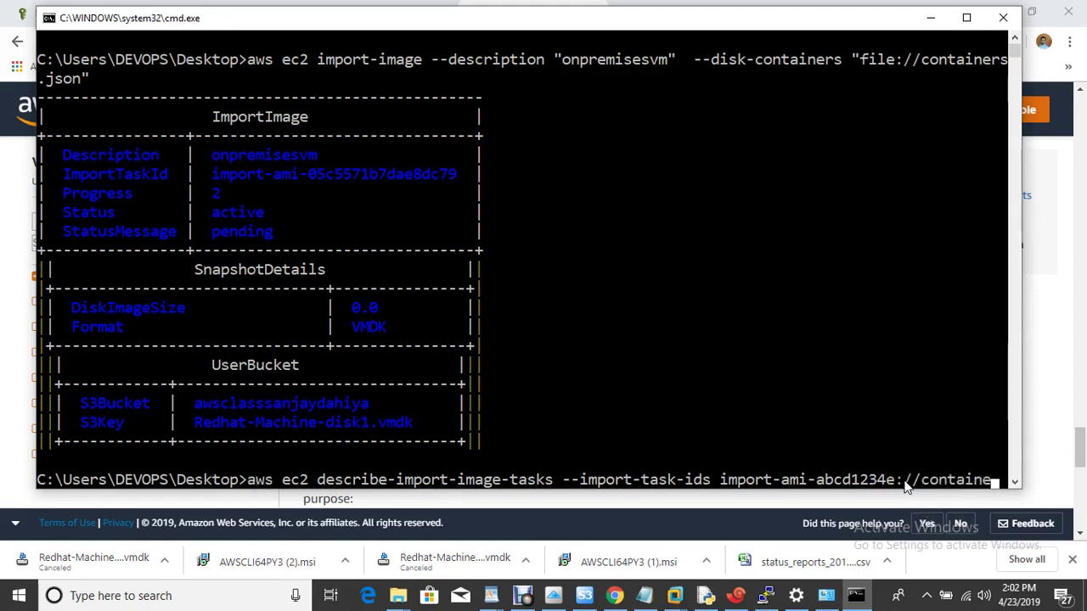
pyautogui.press('BackSpace')
pyautogui.press('BackSpace')
pyautogui.press('BackSpace')
pyautogui.press('BackSpace')
pyautogui.press('BackSpace')
pyautogui.press('BackSpace')
pyautogui.press('BackSpace')
pyautogui.press('BackSpace')
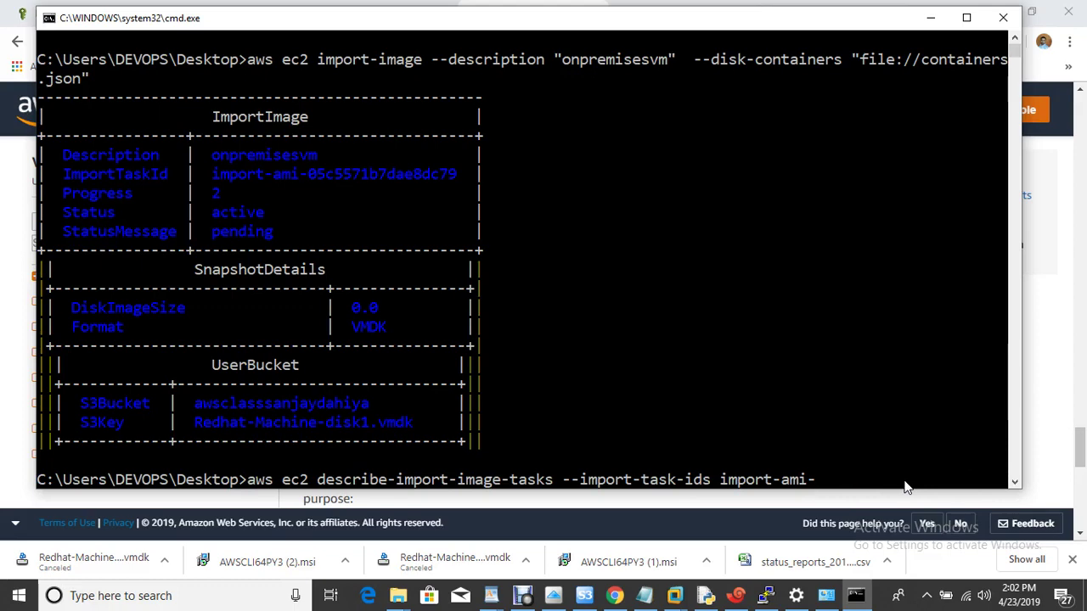
pyautogui.write('05c5571')
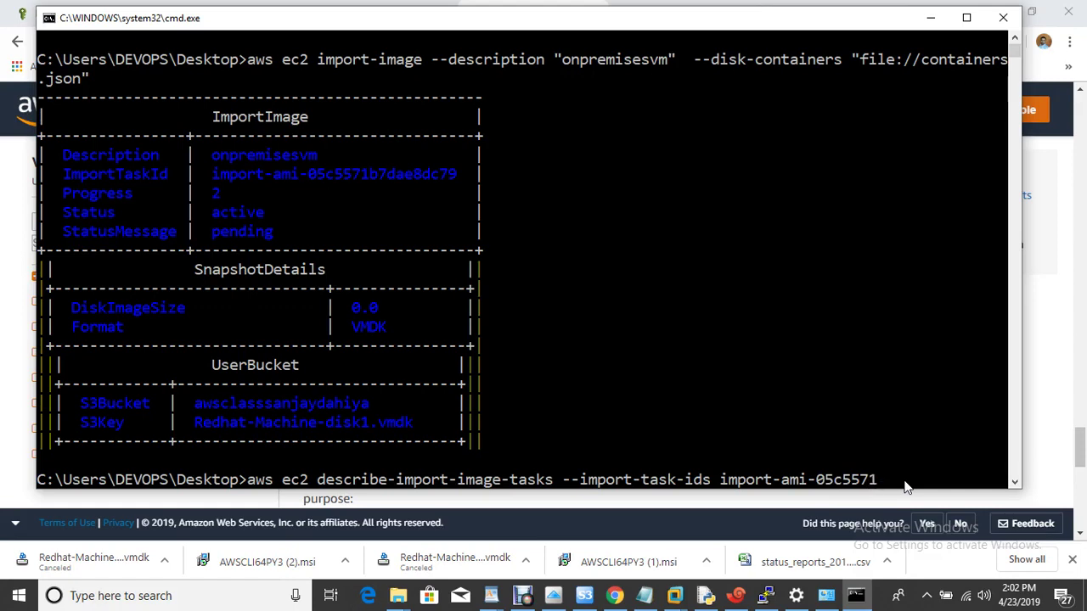
pyautogui.write('b7')
pyautogui.press('Return')
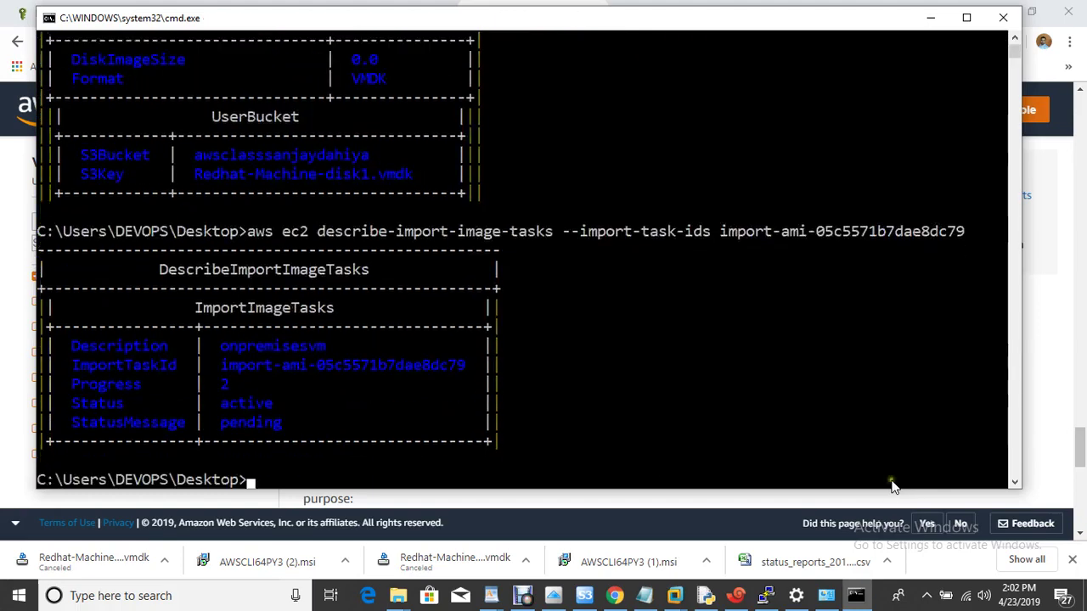
# Step: Rerun describe-import-image-tasks, which now shows the task validating at progress 4
pyautogui.click(1047, 397)
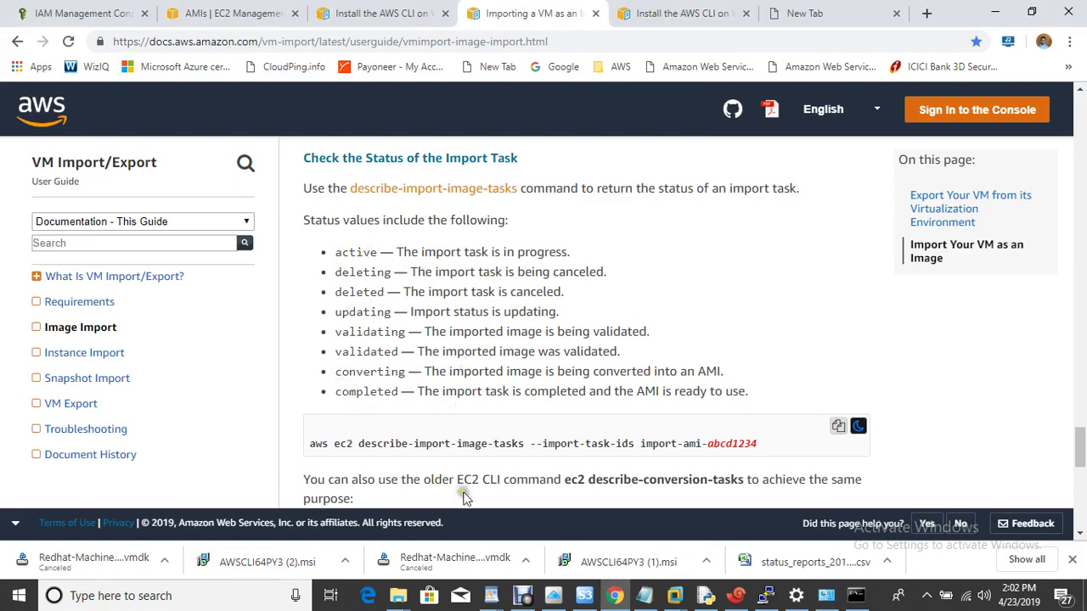
pyautogui.click(856, 595)
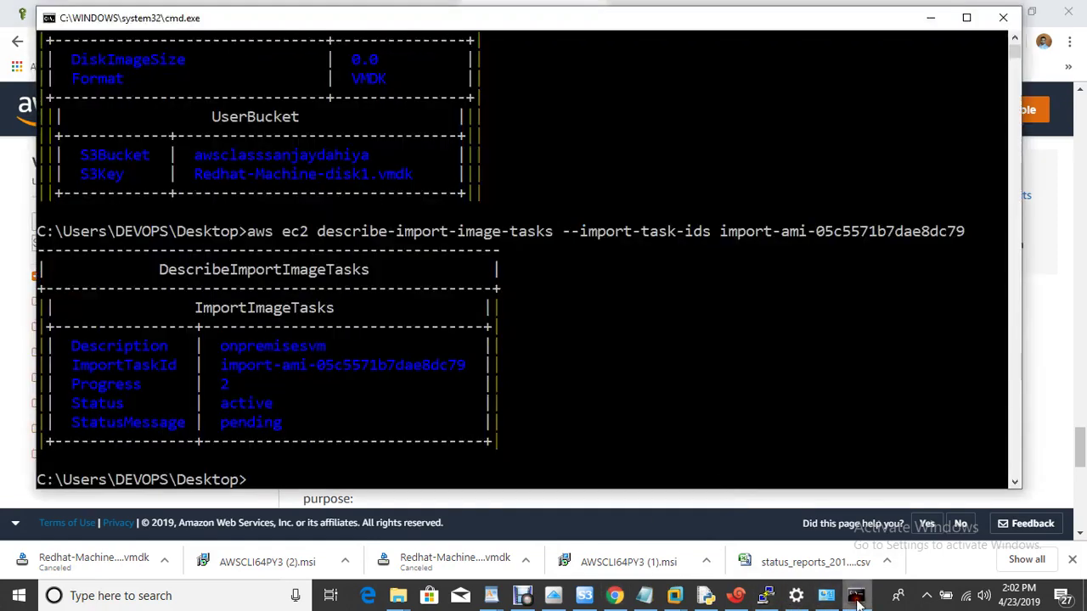
pyautogui.press('Up')
pyautogui.press('Return')
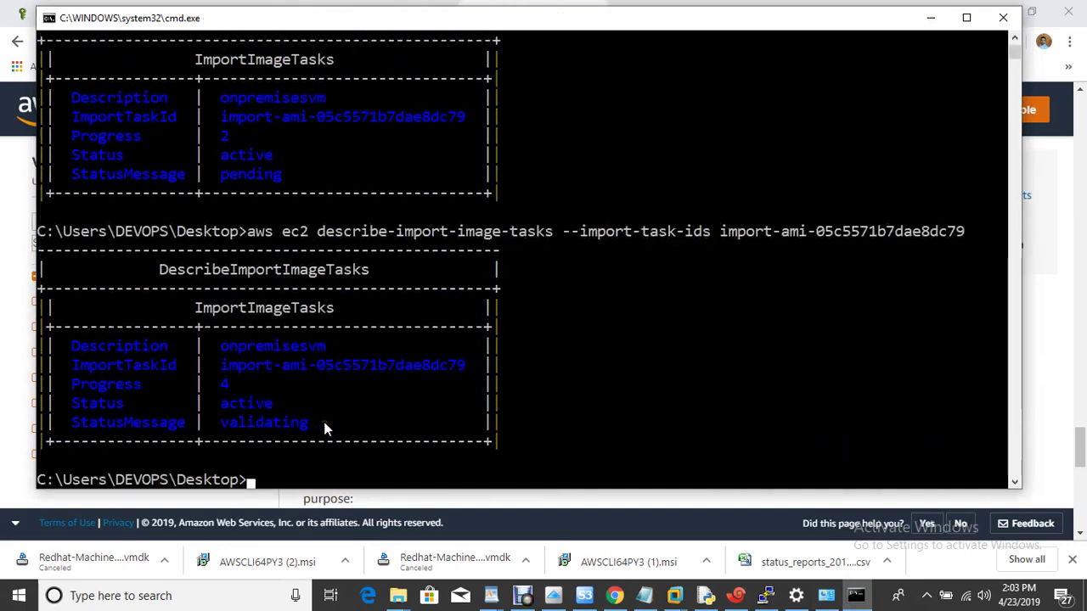
pyautogui.click(524, 600)
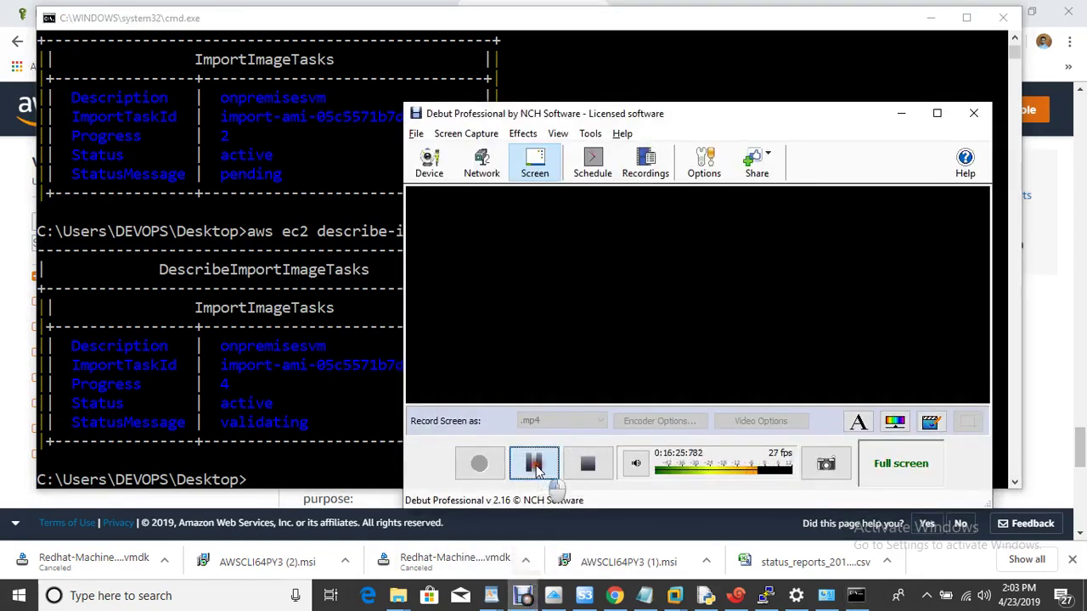
pyautogui.click(533, 463)
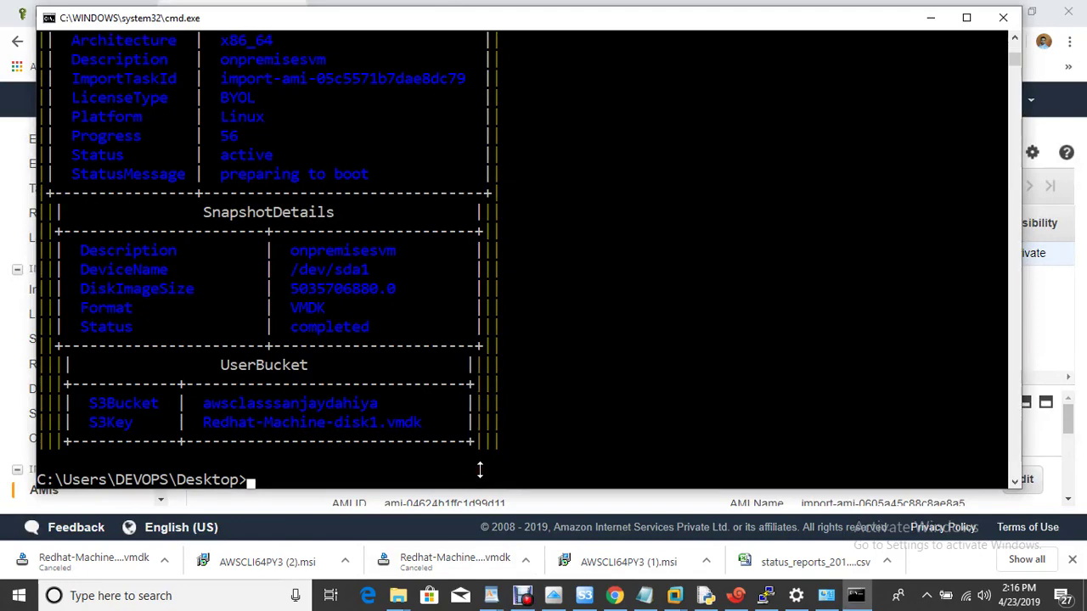
# Step: Clear the console and recheck until progress 56, preparing to boot, then minimize Command Prompt
pyautogui.press('Up')
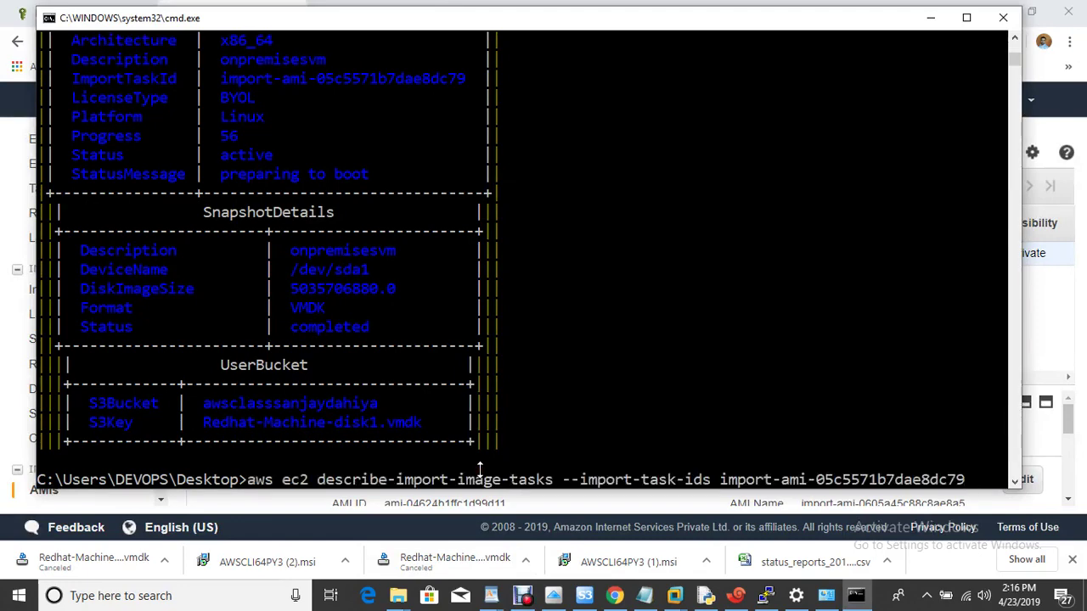
pyautogui.press('Return')
pyautogui.write('cls')
pyautogui.press('Return')
pyautogui.write('cls')
pyautogui.press('Return')
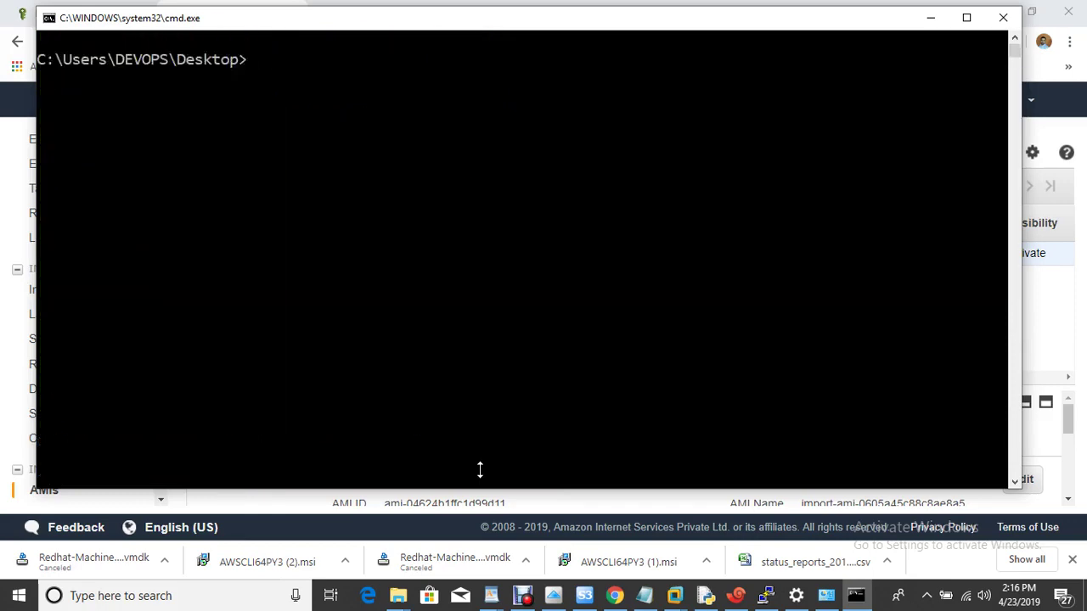
pyautogui.press('Up')
pyautogui.press('Return')
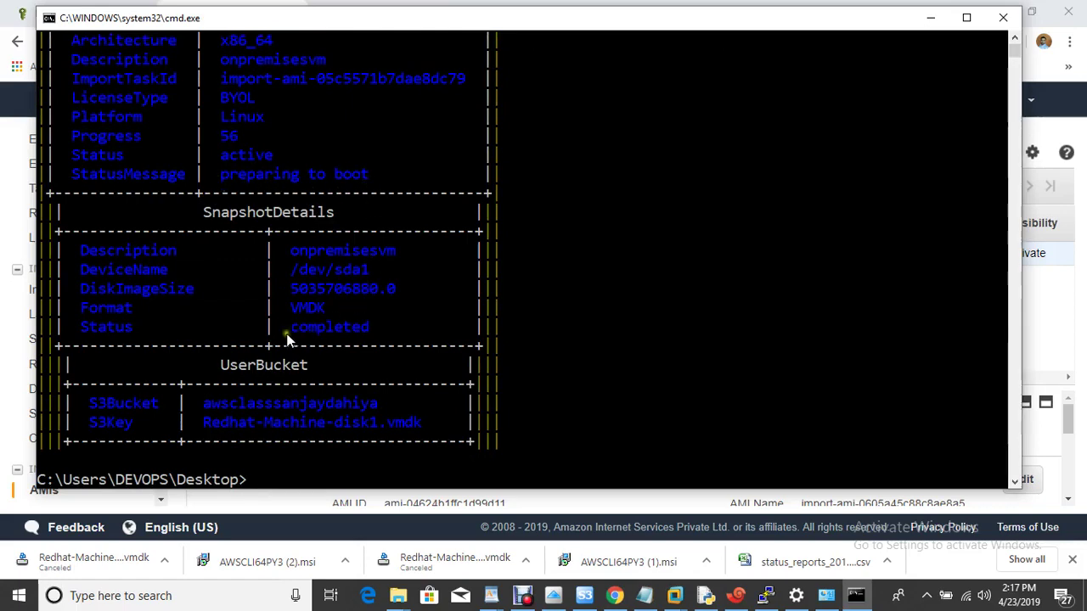
pyautogui.click(922, 24)
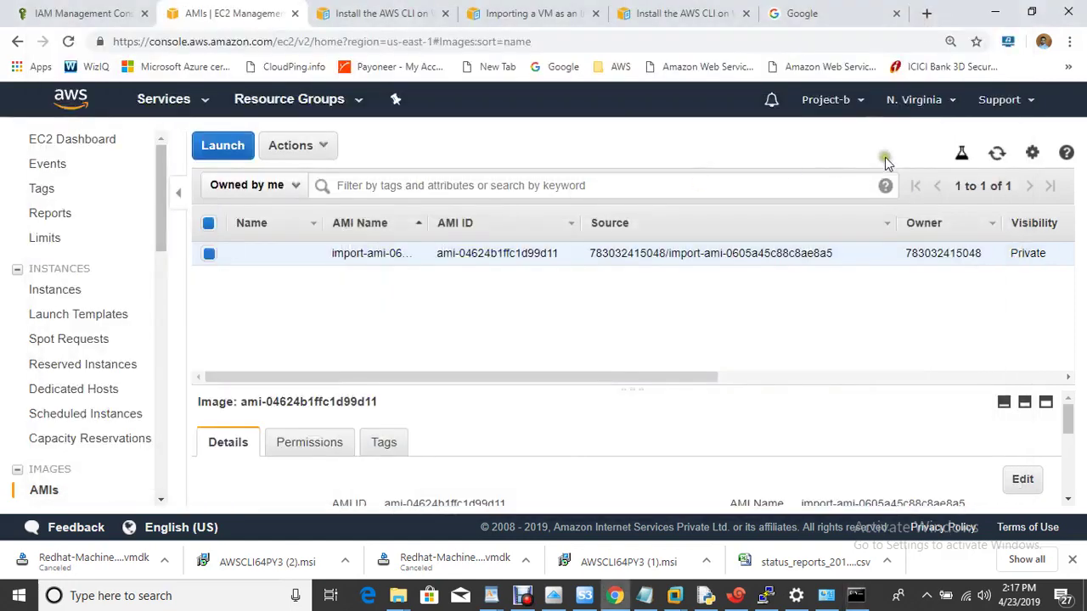
# Step: Refresh the AMIs list and launch an instance from imported AMI ami-04624b1ffc1d99d11
pyautogui.click(997, 154)
pyautogui.moveTo(314, 262)
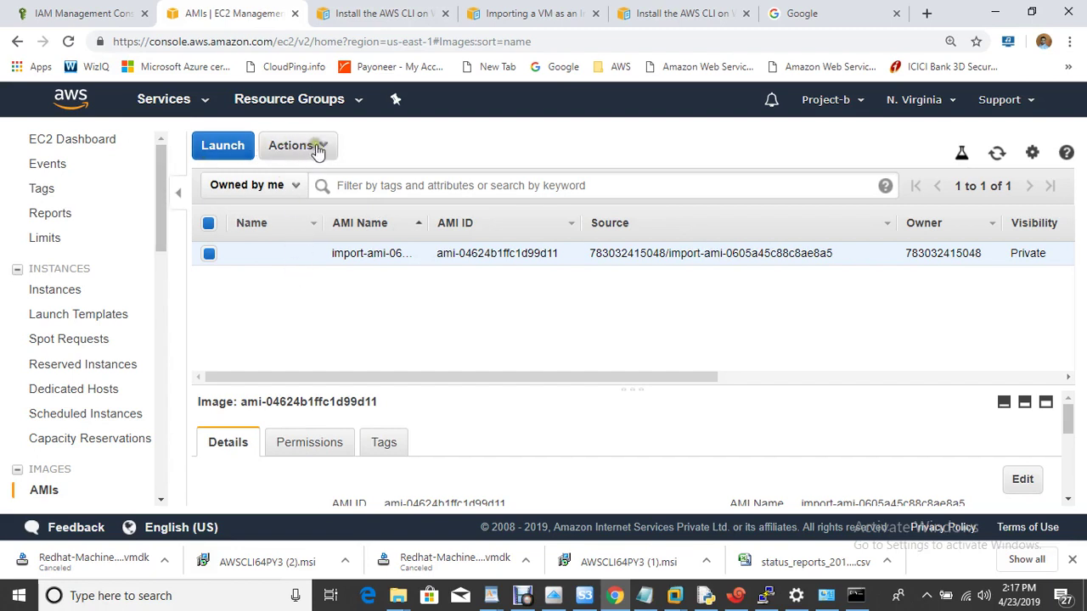
pyautogui.click(226, 147)
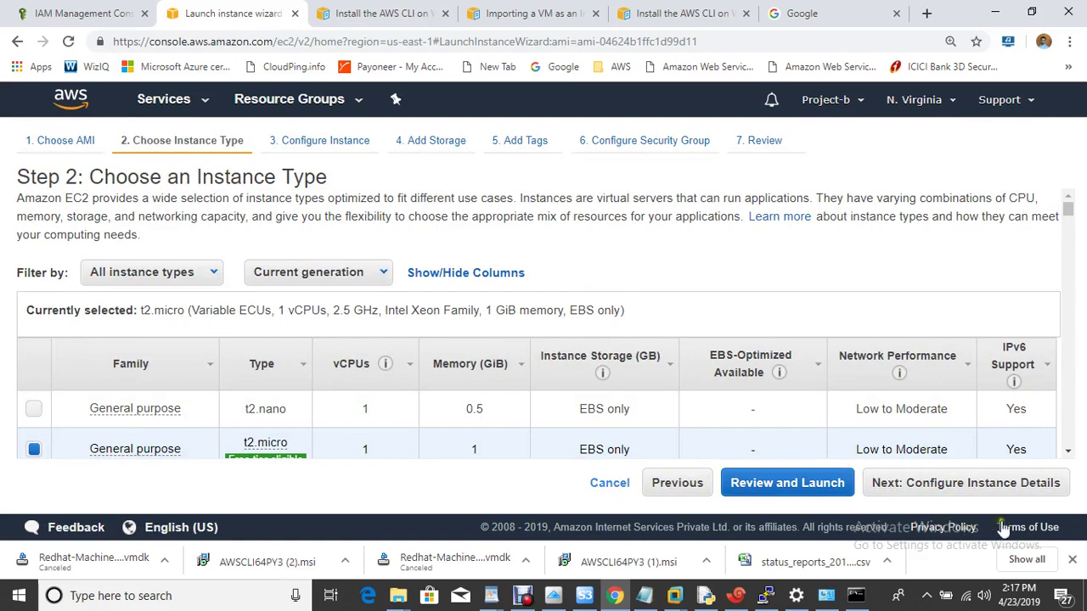
# Step: Keep t2.micro, default details and storage, and tag the instance Name = onpremises-vm
pyautogui.click(981, 484)
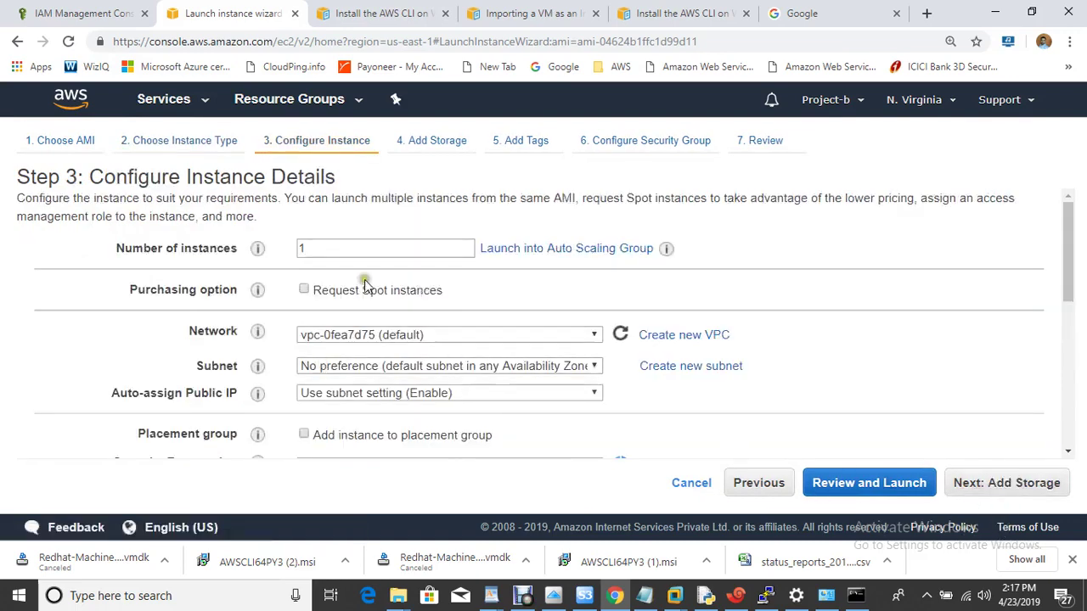
pyautogui.click(1005, 486)
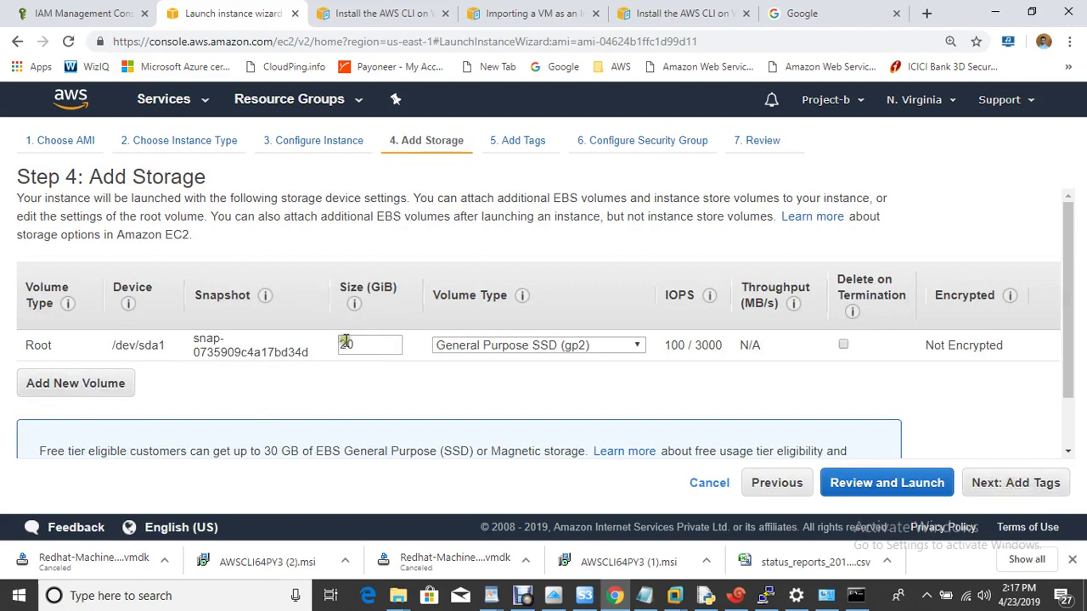
pyautogui.click(1021, 489)
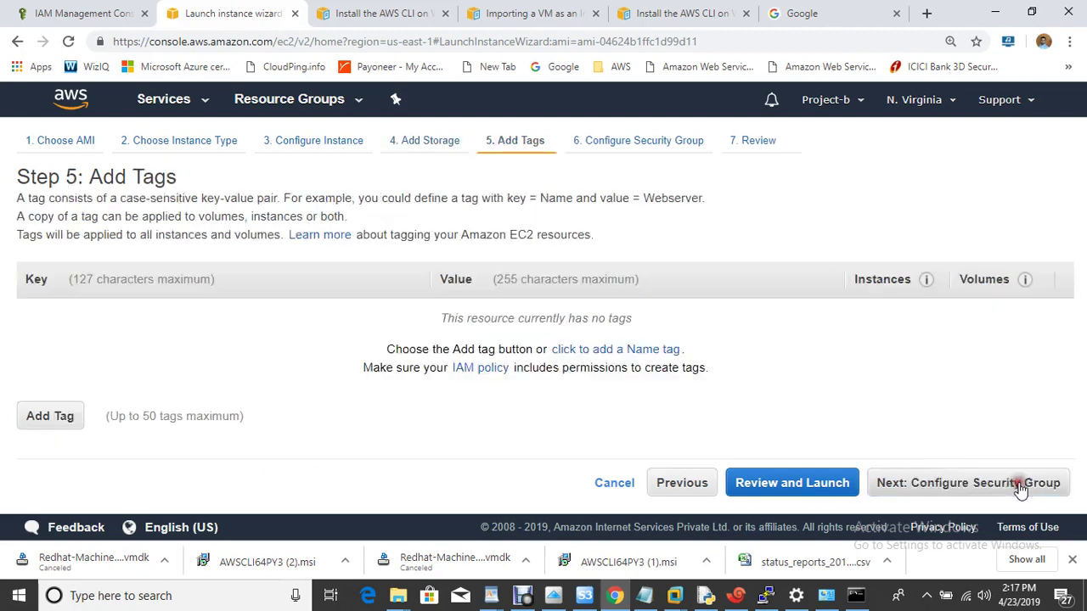
pyautogui.click(71, 415)
pyautogui.write('Name')
pyautogui.press('Tab')
pyautogui.write('onpremises')
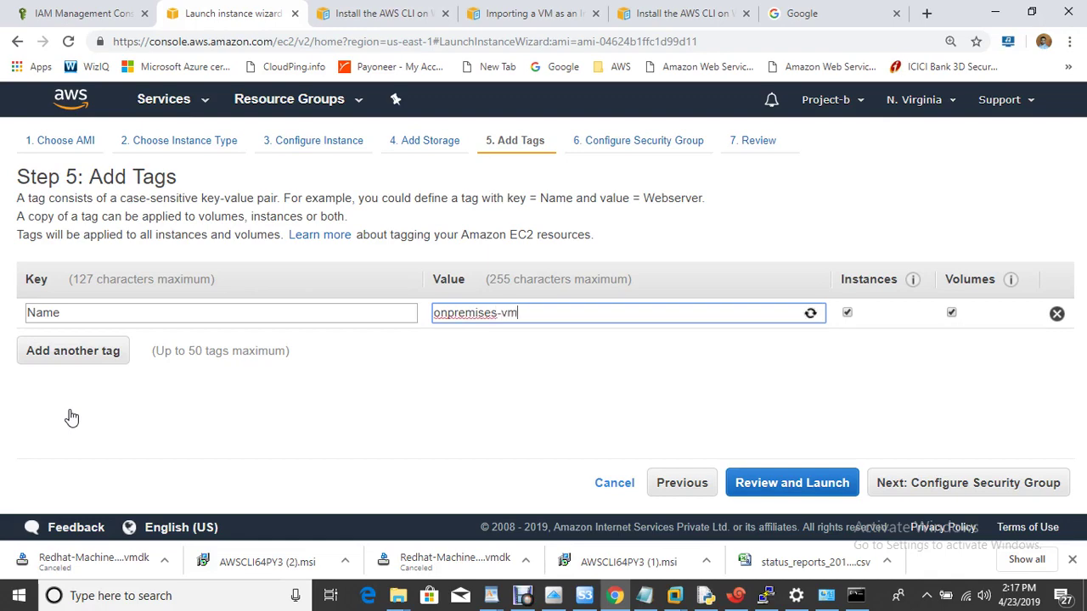
# Step: Allow All traffic from Anywhere, then launch using the acknowledged awsclass key pair
pyautogui.click(952, 497)
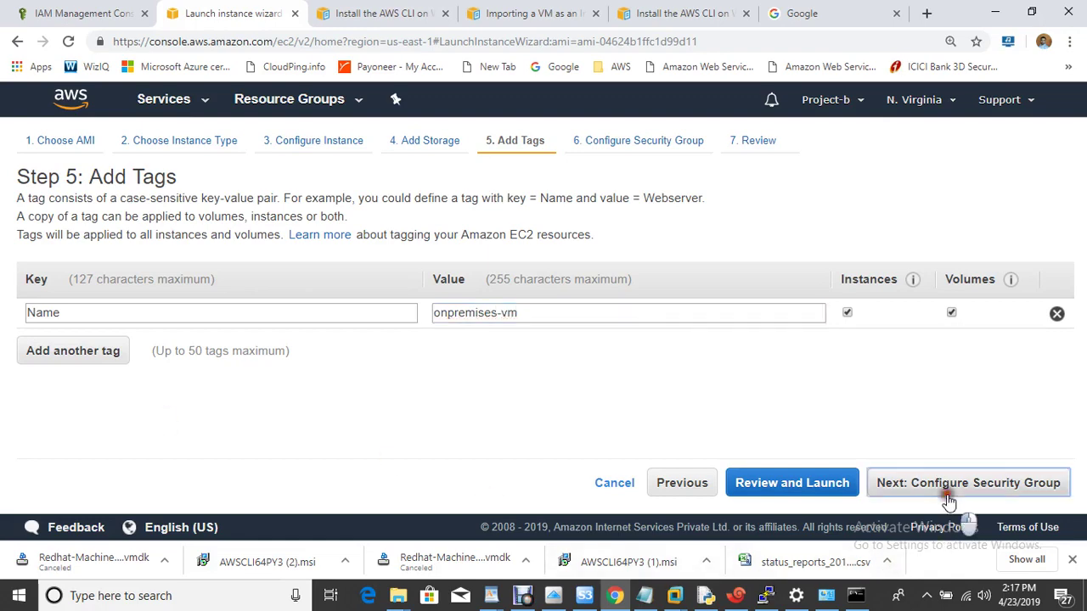
pyautogui.click(73, 411)
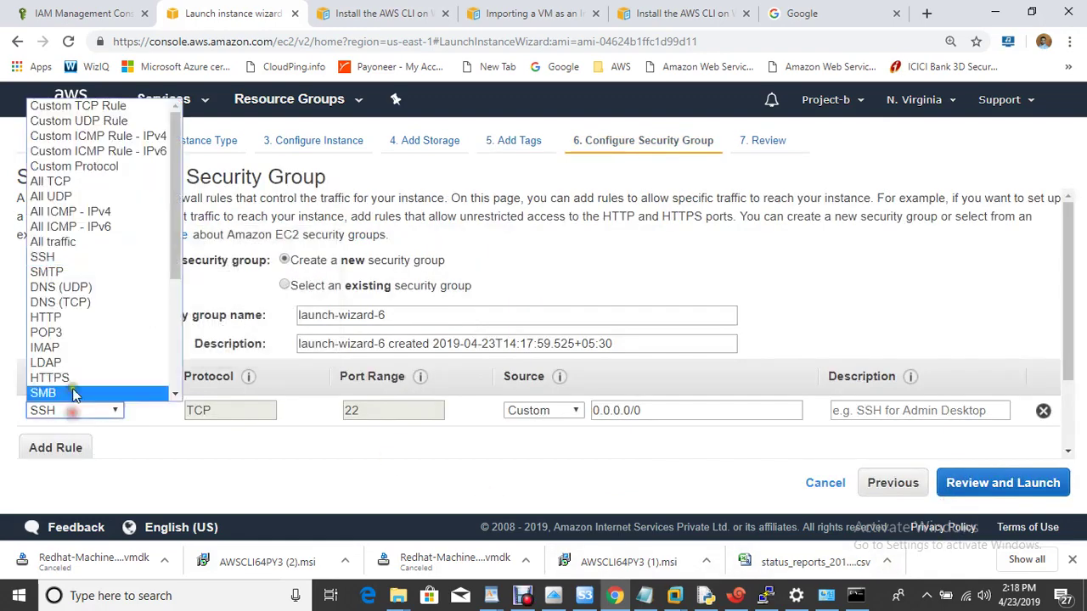
pyautogui.click(56, 242)
pyautogui.click(571, 414)
pyautogui.click(556, 443)
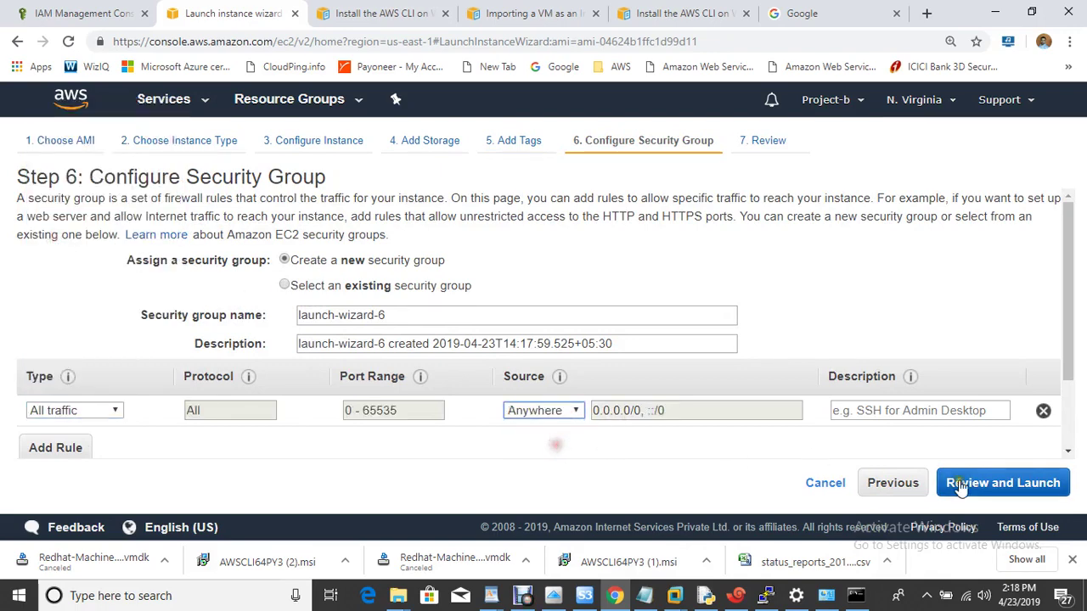
pyautogui.click(987, 483)
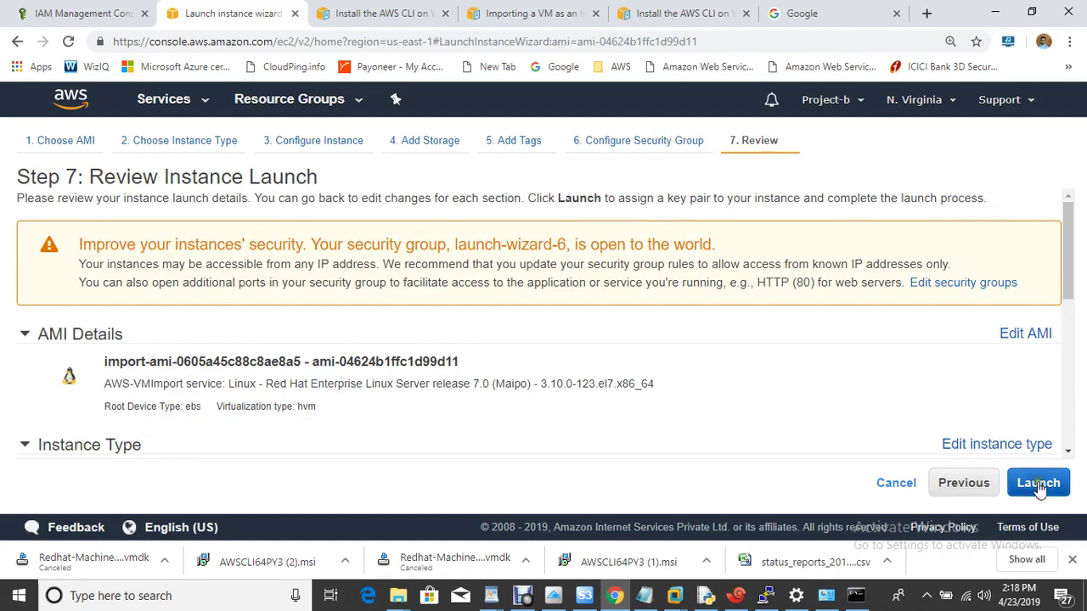
pyautogui.click(1039, 484)
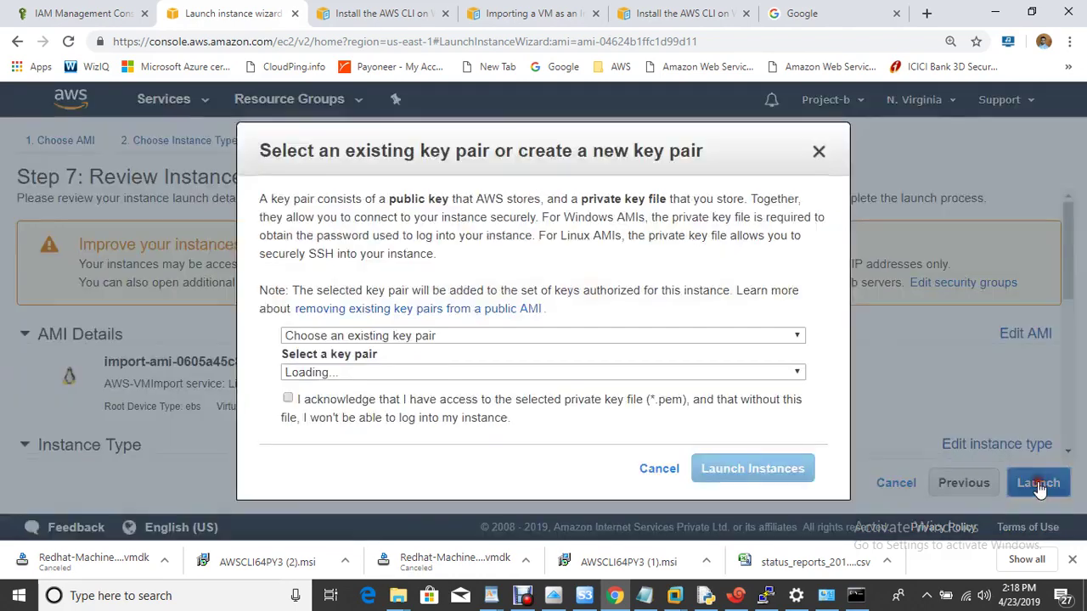
pyautogui.click(357, 417)
pyautogui.click(769, 475)
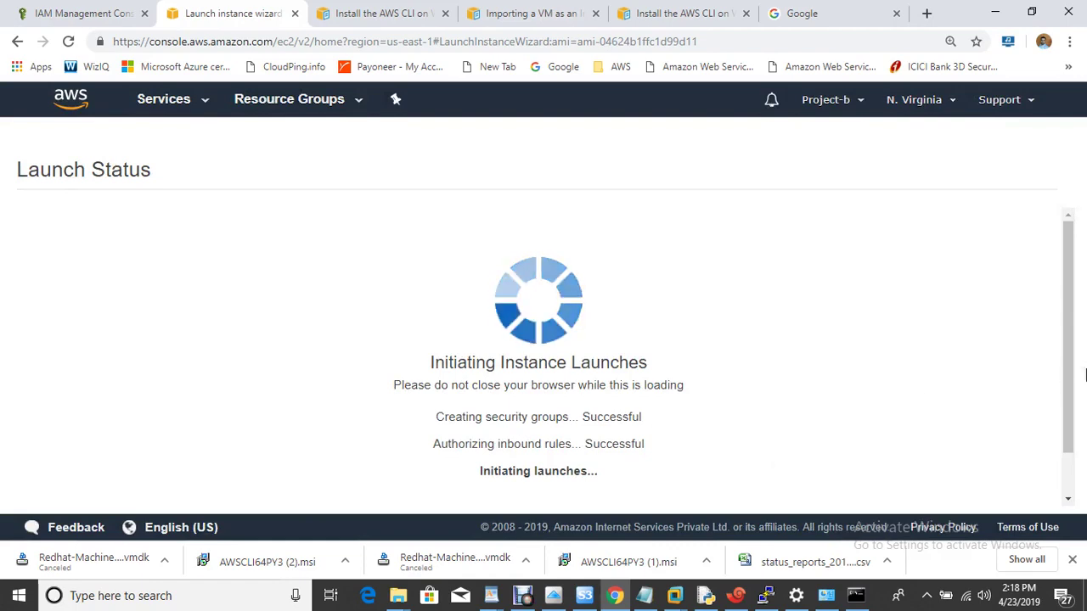
# Step: Refresh the EC2 instances list repeatedly until onpremises-vm shows as running
pyautogui.scroll(-5, 1072, 456)
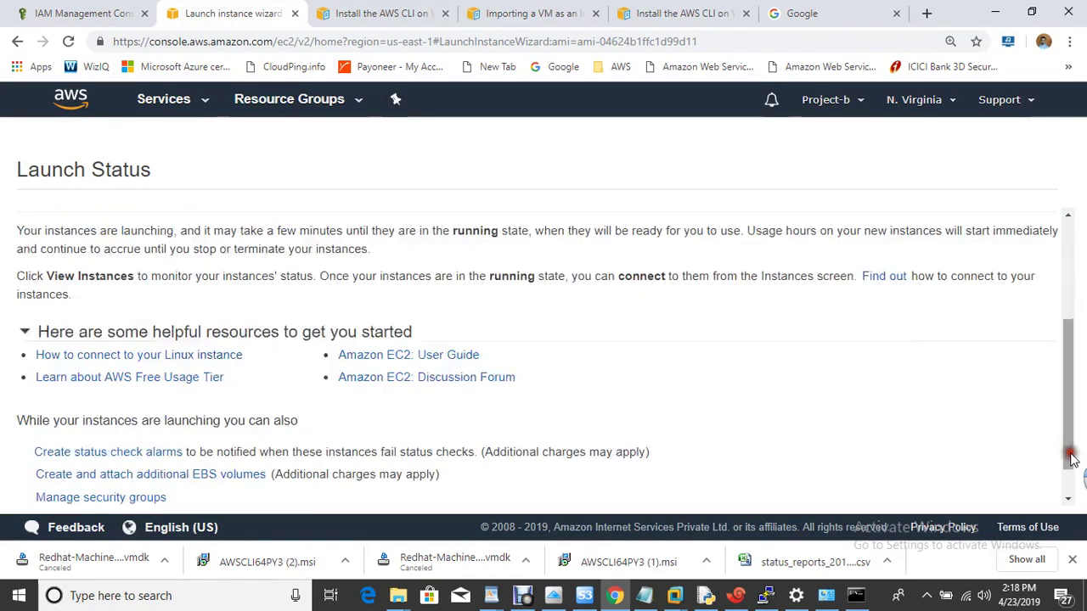
pyautogui.click(979, 495)
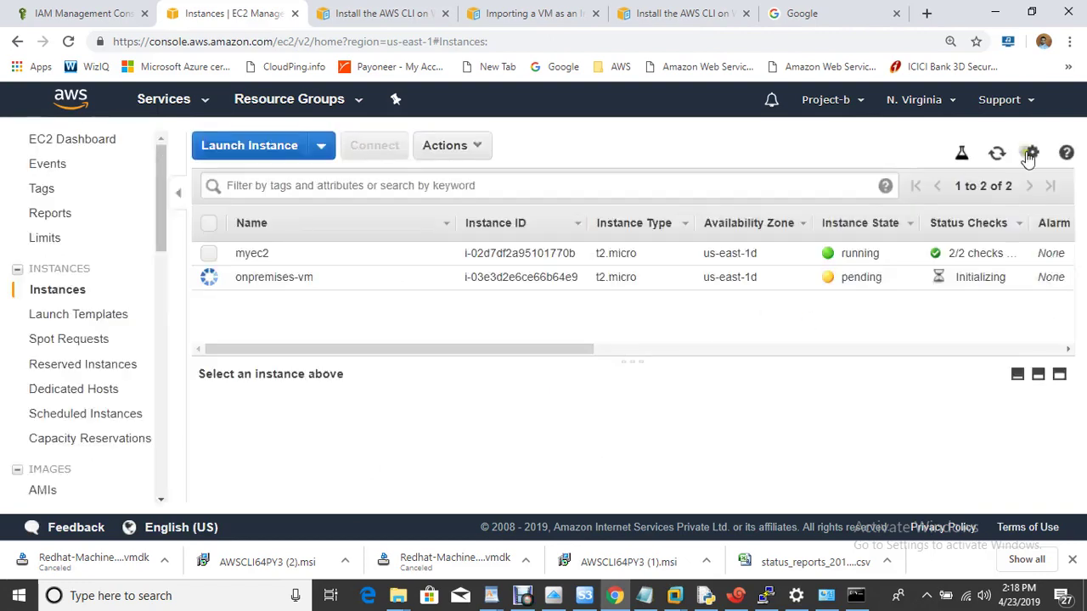
pyautogui.click(998, 155)
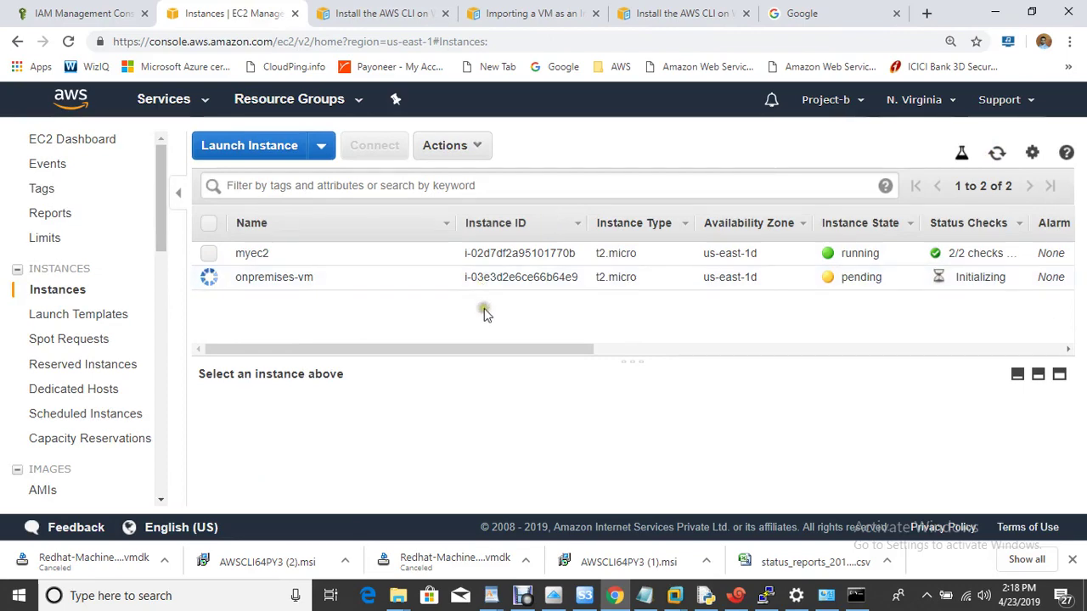
pyautogui.click(211, 280)
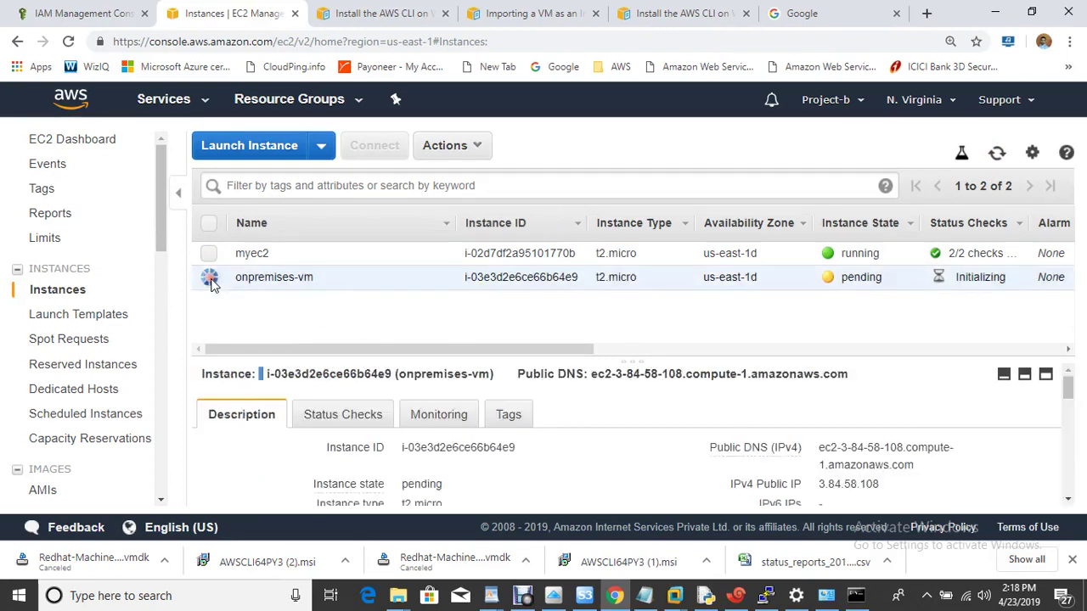
pyautogui.click(997, 155)
pyautogui.click(997, 153)
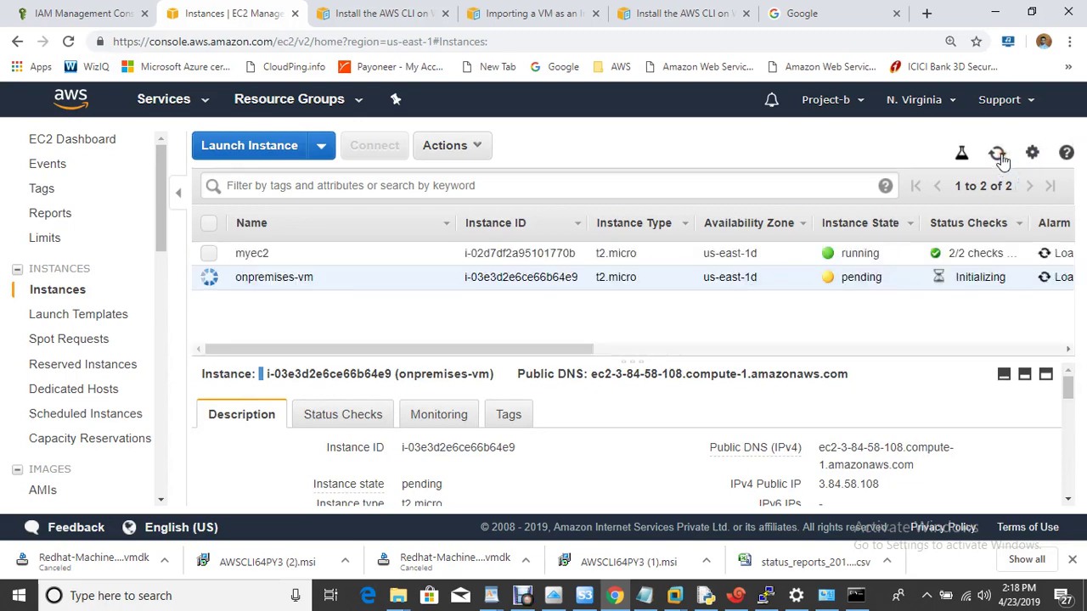
pyautogui.click(1000, 155)
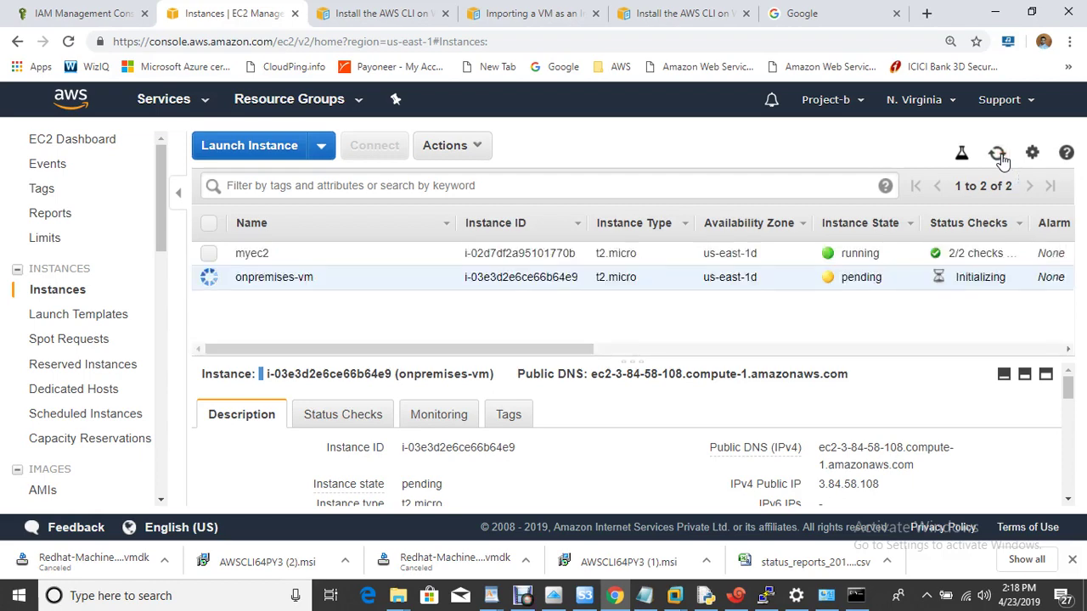
# Step: Copy onpremises-vm's public IPv4 address 3.84.58.108 and go to the Xshell terminal
pyautogui.click(894, 488)
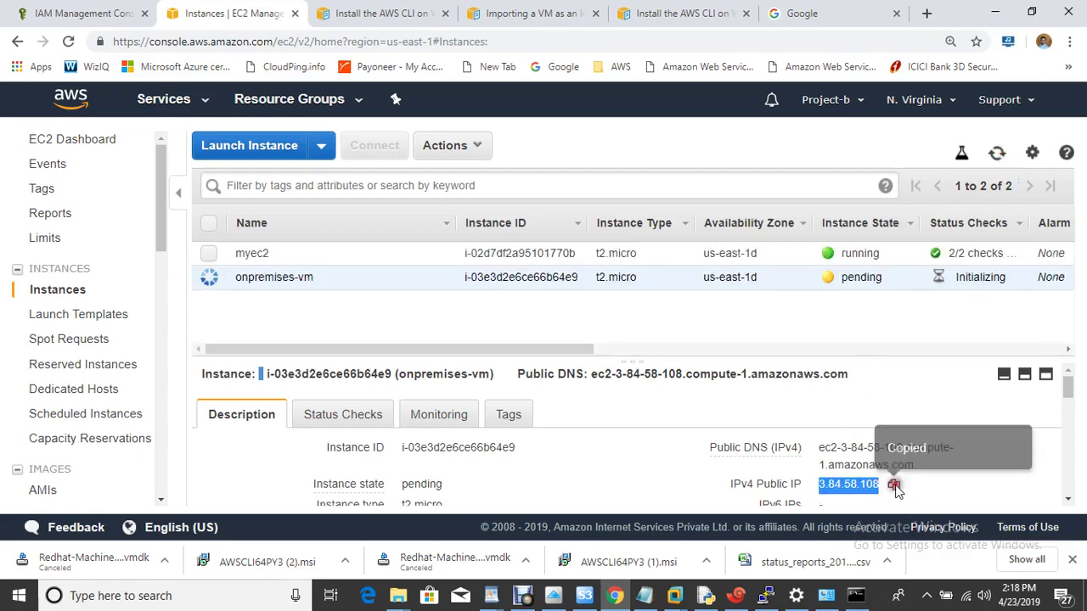
pyautogui.click(998, 155)
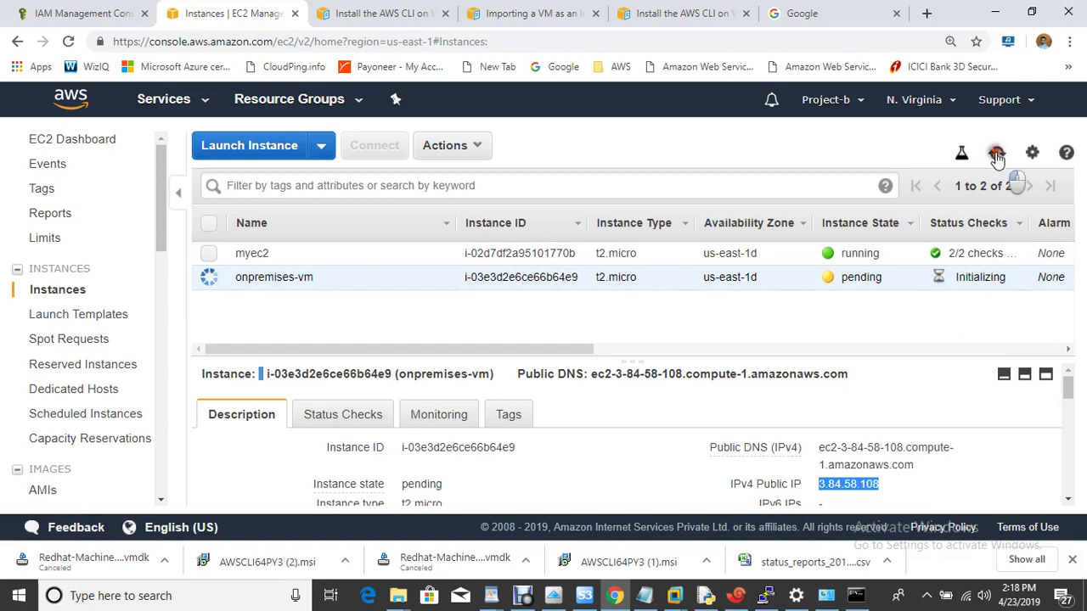
pyautogui.click(736, 596)
pyautogui.write('ssh ec2')
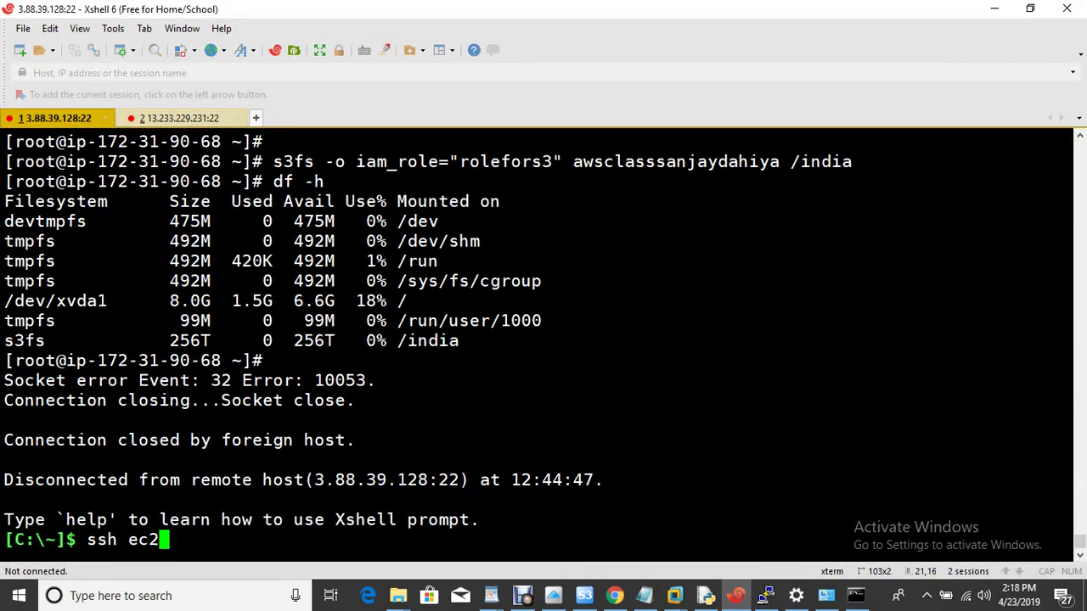
pyautogui.press('BackSpace')
pyautogui.press('BackSpace')
pyautogui.press('BackSpace')
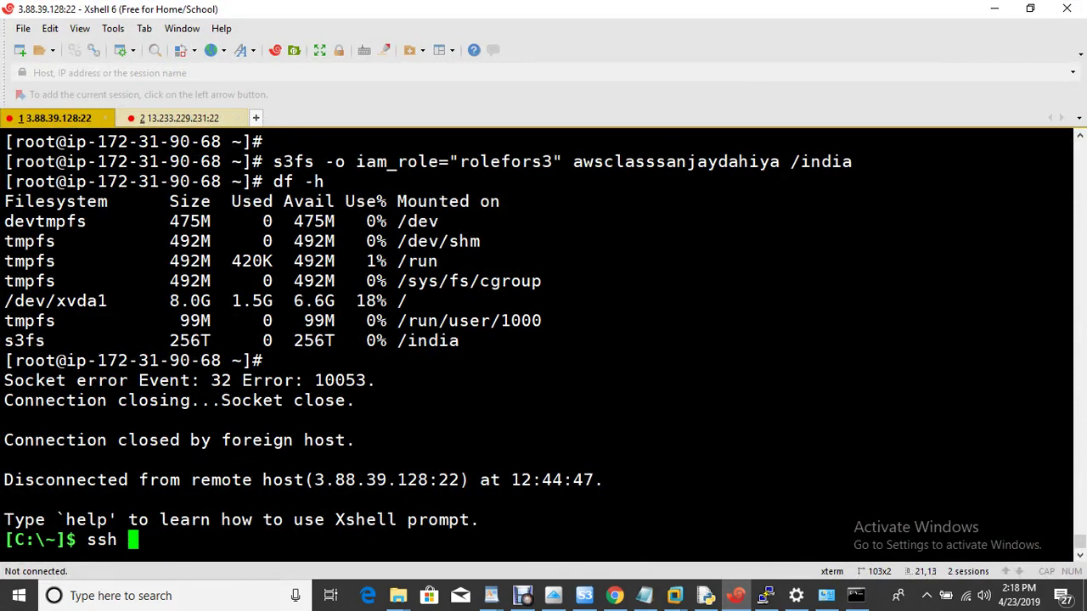
pyautogui.write('root')
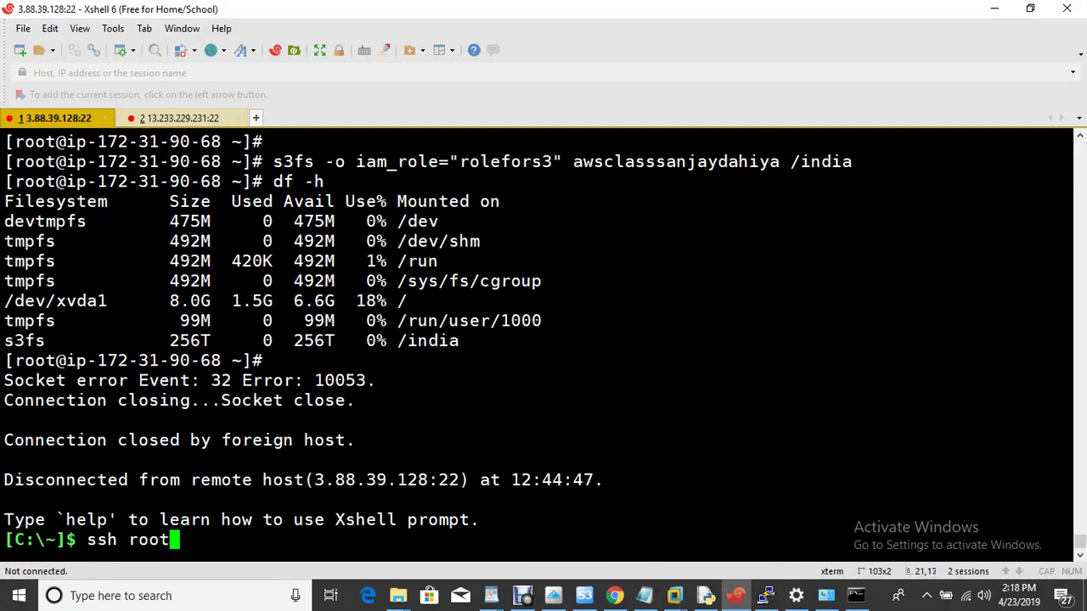
pyautogui.write('@')
pyautogui.rightClick(428, 30)
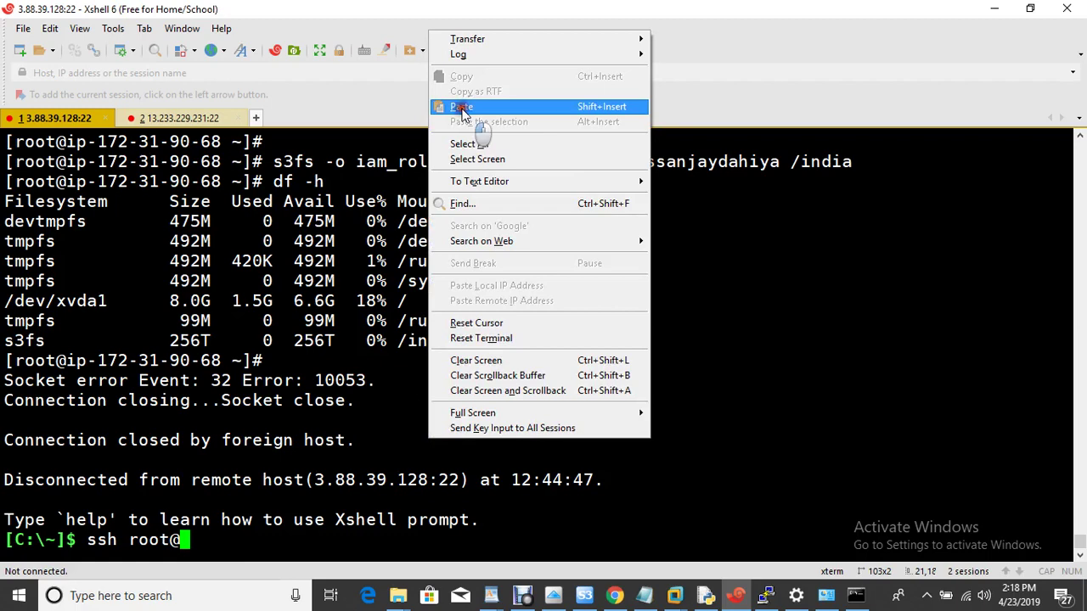
pyautogui.click(462, 108)
pyautogui.press('Return')
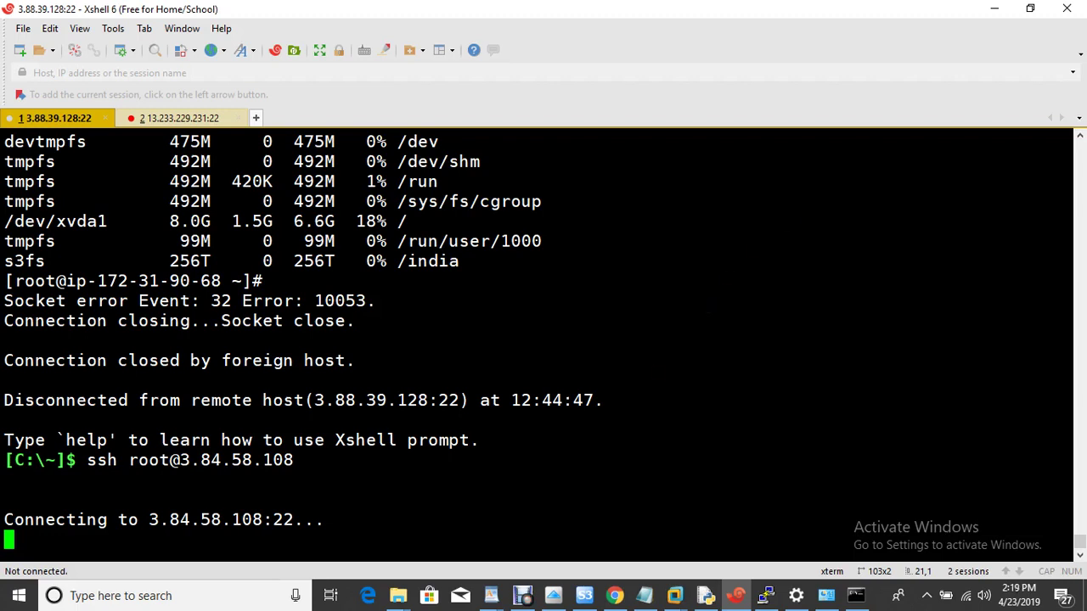
pyautogui.moveTo(620, 595)
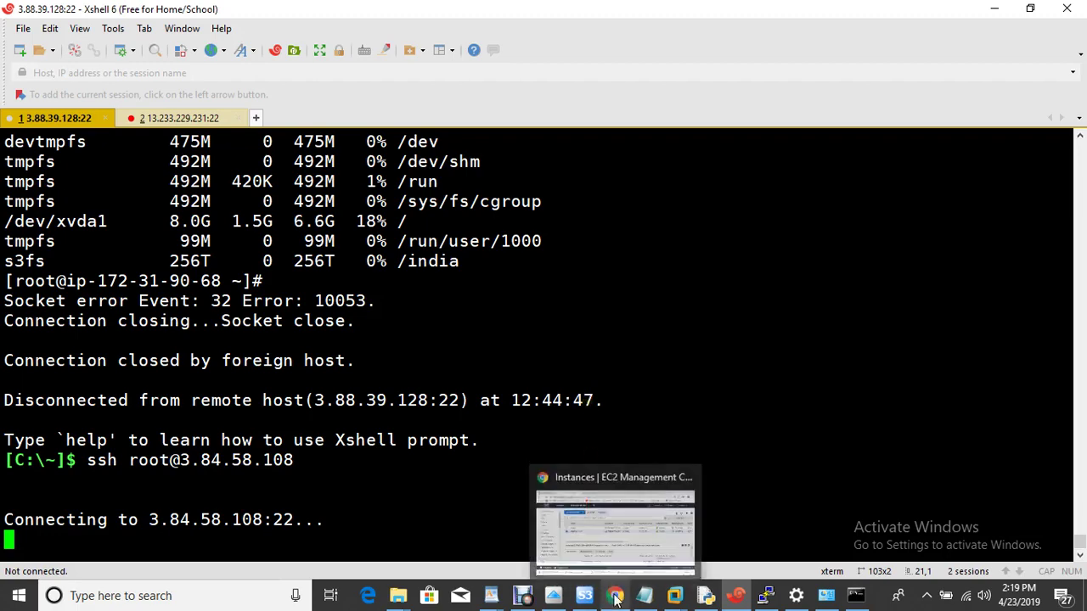
# Step: Refresh the EC2 list to confirm onpremises-vm is running with checks initializing, then return to Xshell
pyautogui.click(605, 535)
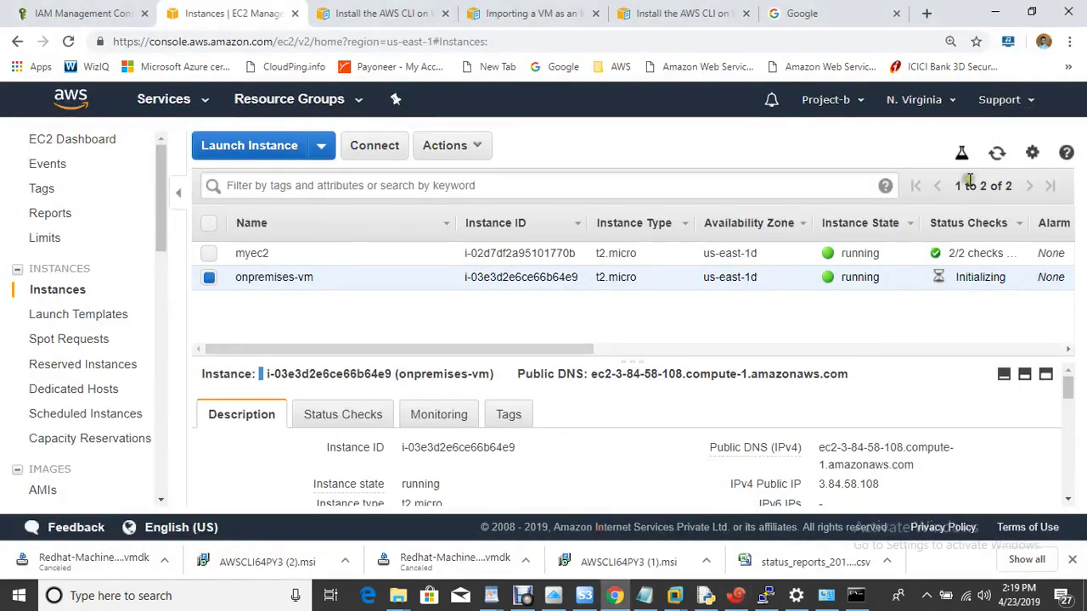
pyautogui.click(997, 153)
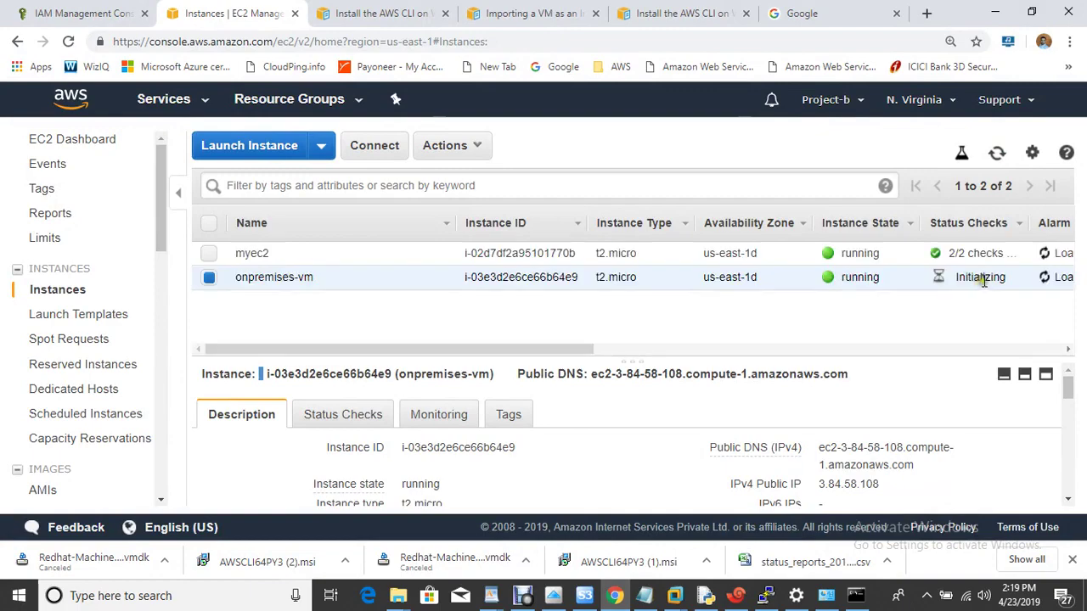
pyautogui.click(1031, 12)
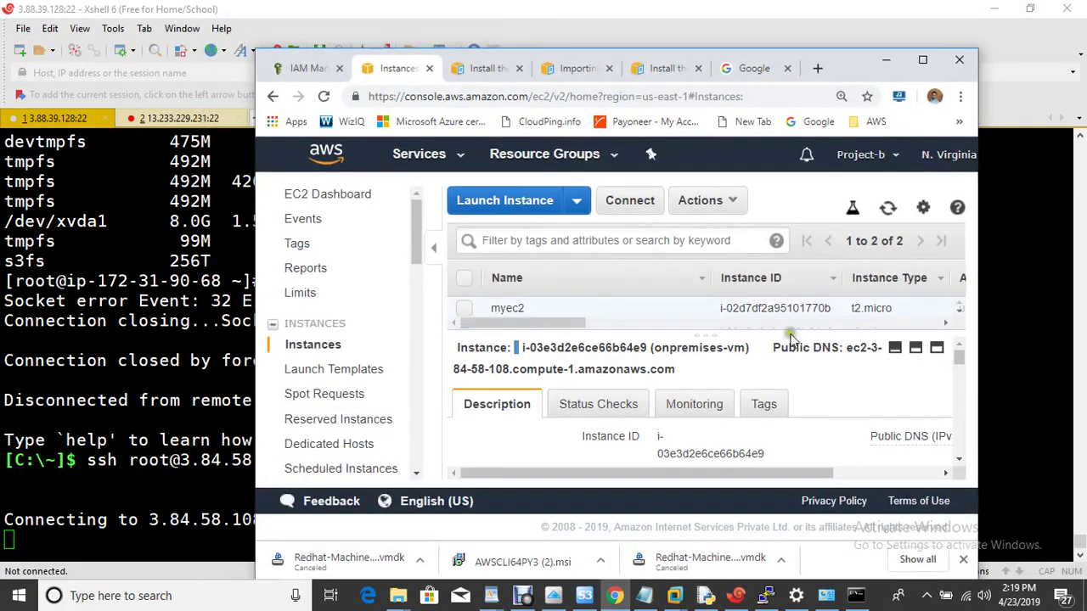
pyautogui.click(923, 60)
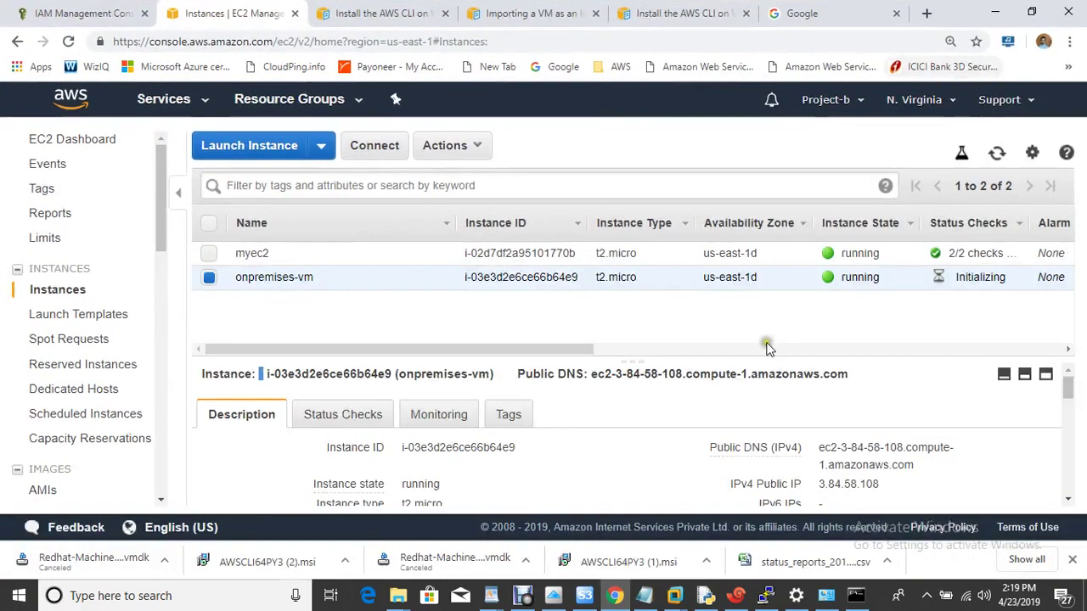
pyautogui.click(997, 155)
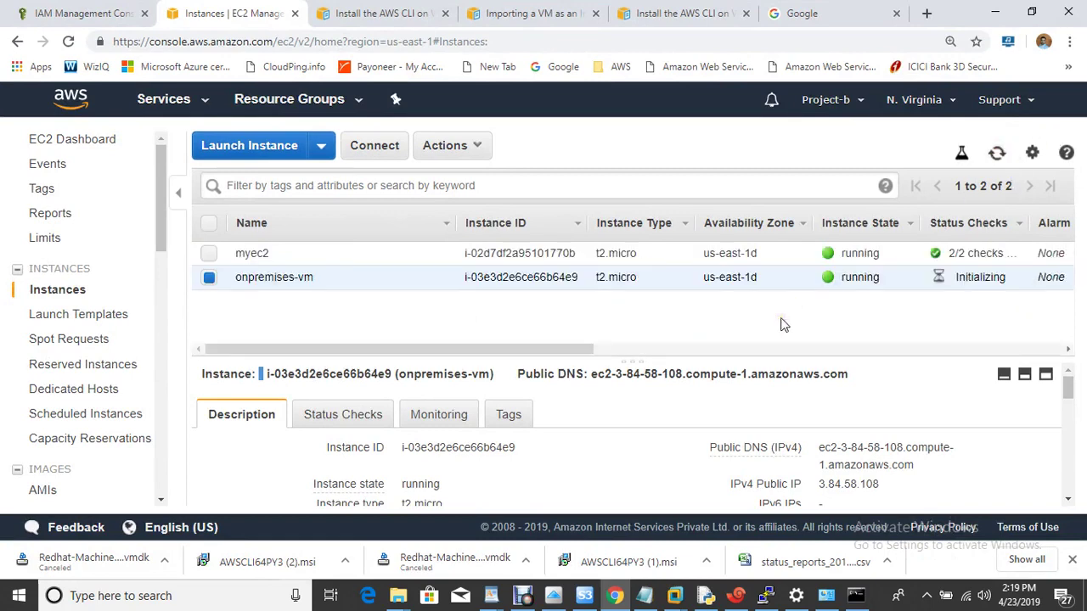
pyautogui.click(735, 595)
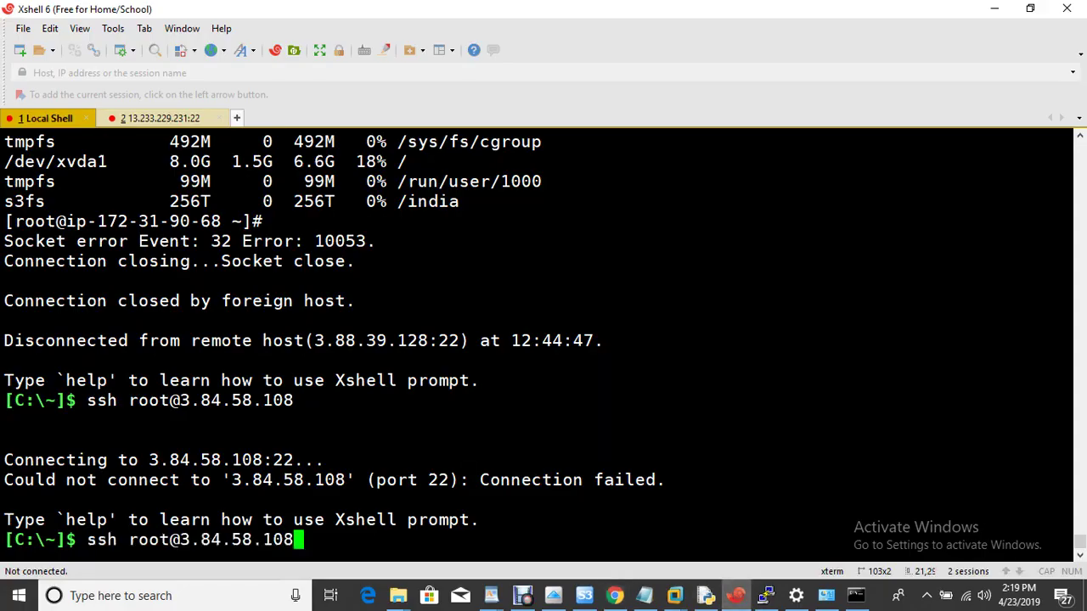
# Step: Rerun the ssh command, accept and save the host key, and log in with the root password
pyautogui.press('Up')
pyautogui.press('Return')
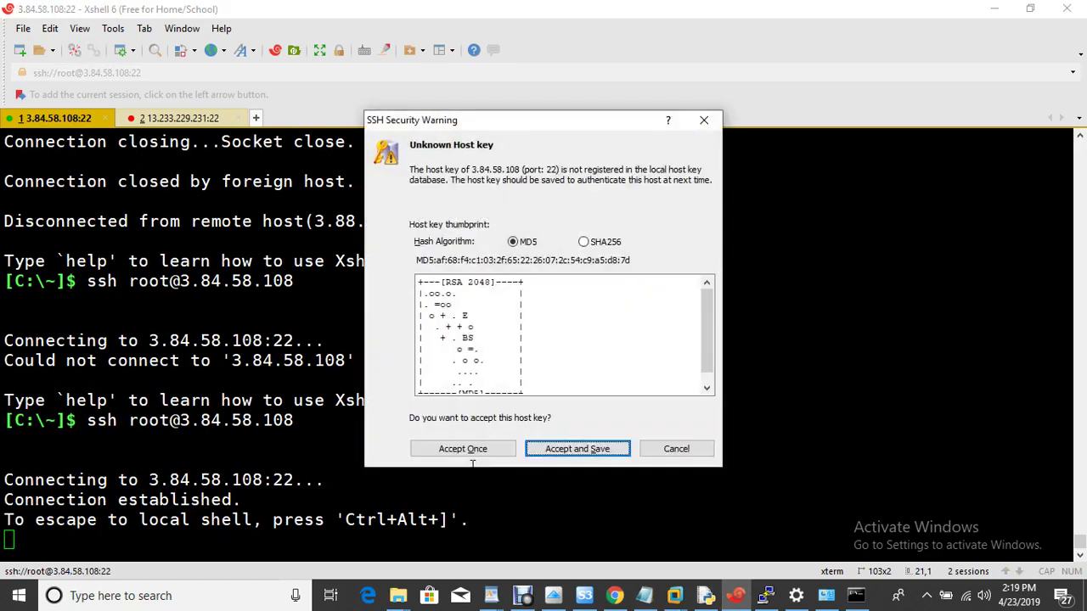
pyautogui.click(600, 452)
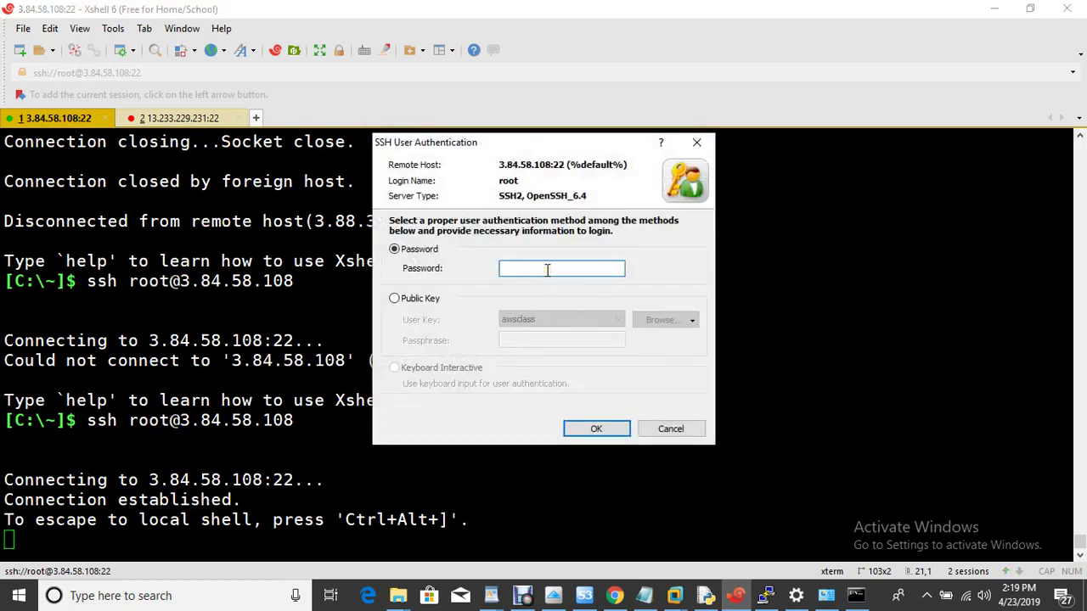
pyautogui.write('••••••')
pyautogui.press('Return')
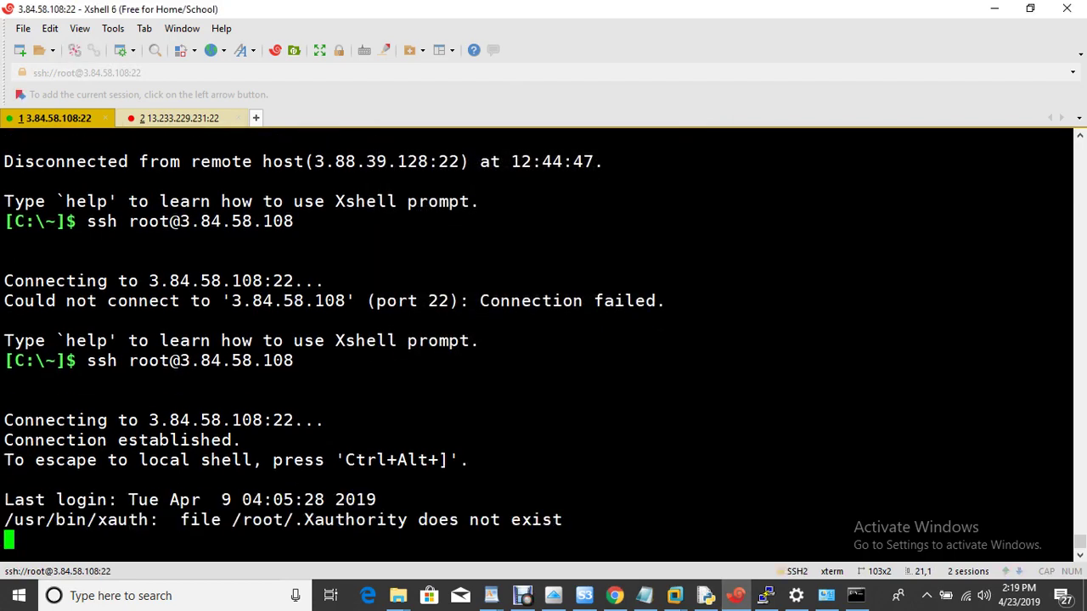
# Step: List the home folder, change into Desktop/, and list its empty contents
pyautogui.write('ls')
pyautogui.press('Return')
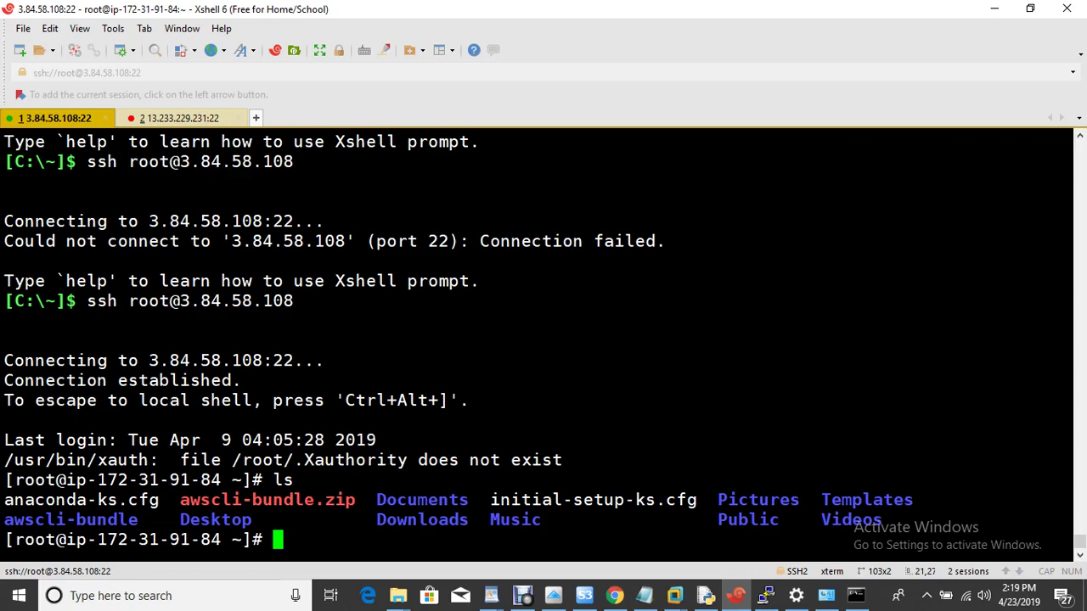
pyautogui.write('cd Des')
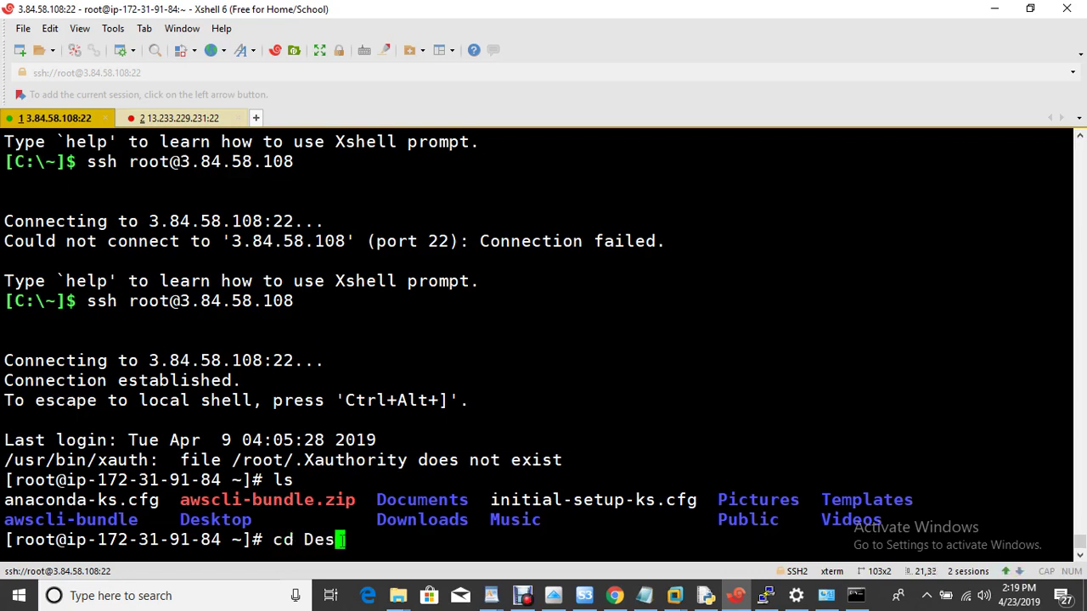
pyautogui.press('Tab')
pyautogui.press('Return')
pyautogui.write('ls')
pyautogui.press('Return')
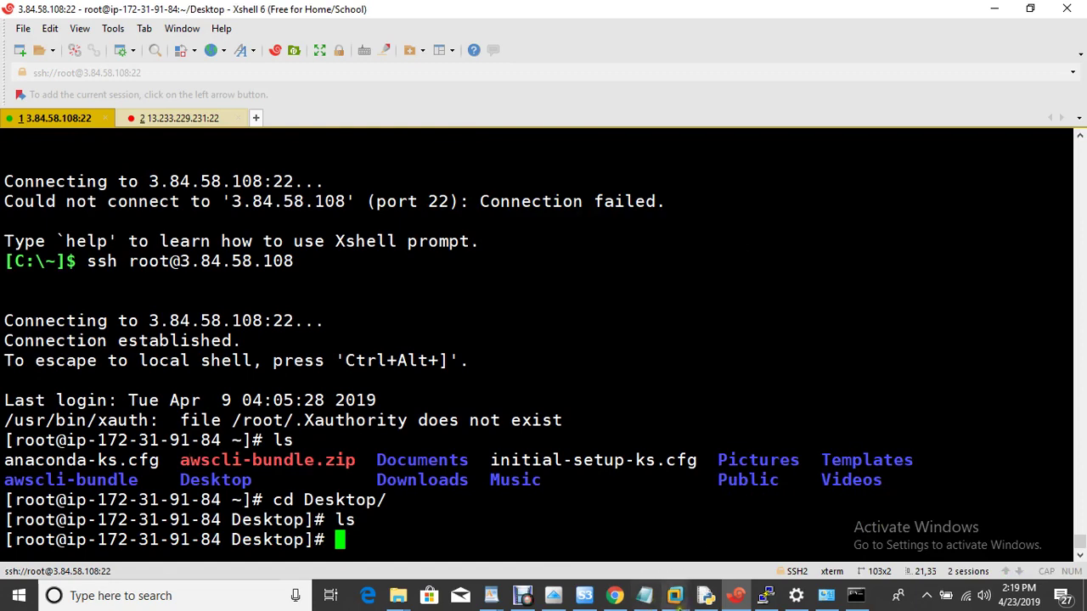
pyautogui.moveTo(678, 601)
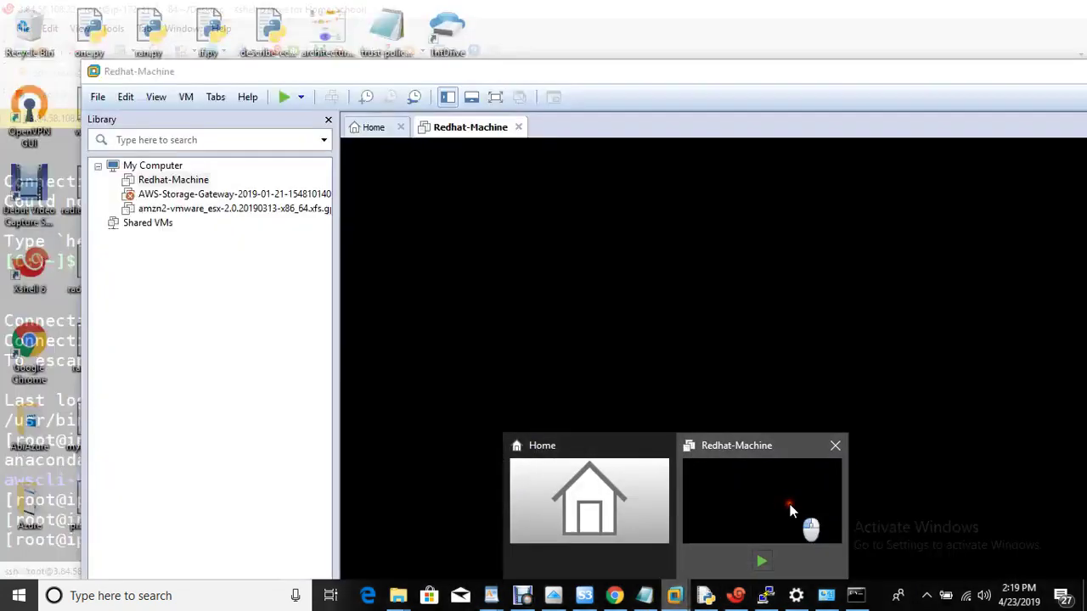
pyautogui.click(759, 494)
pyautogui.moveTo(579, 74); pyautogui.dragTo(823, 141)
pyautogui.click(179, 429)
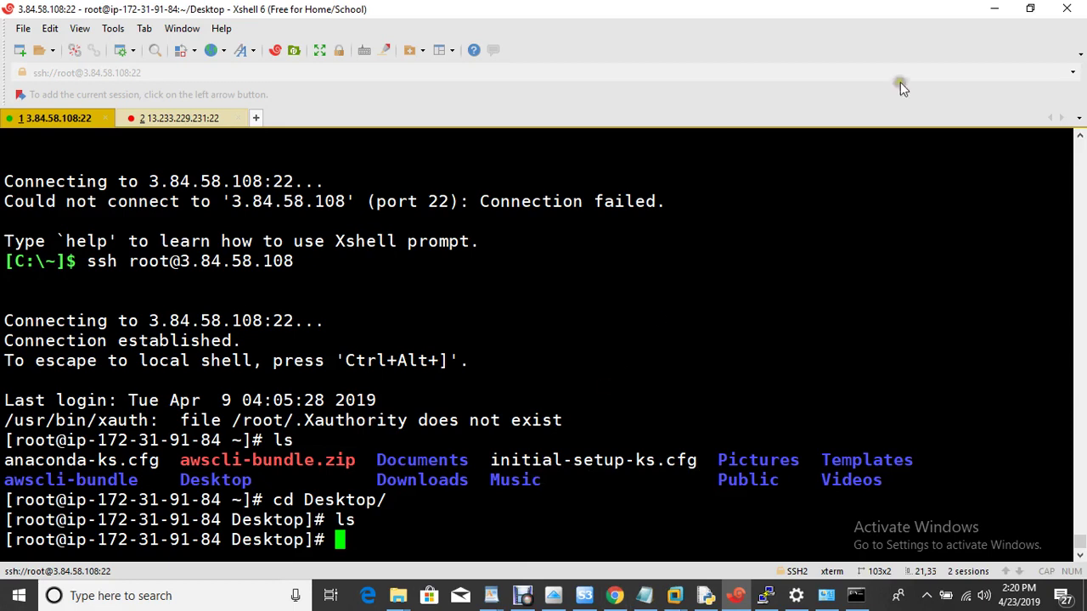
# Step: Switch from Xshell to Chrome's EC2 Instances page showing onpremises-vm running, checks initializing
pyautogui.click(615, 598)
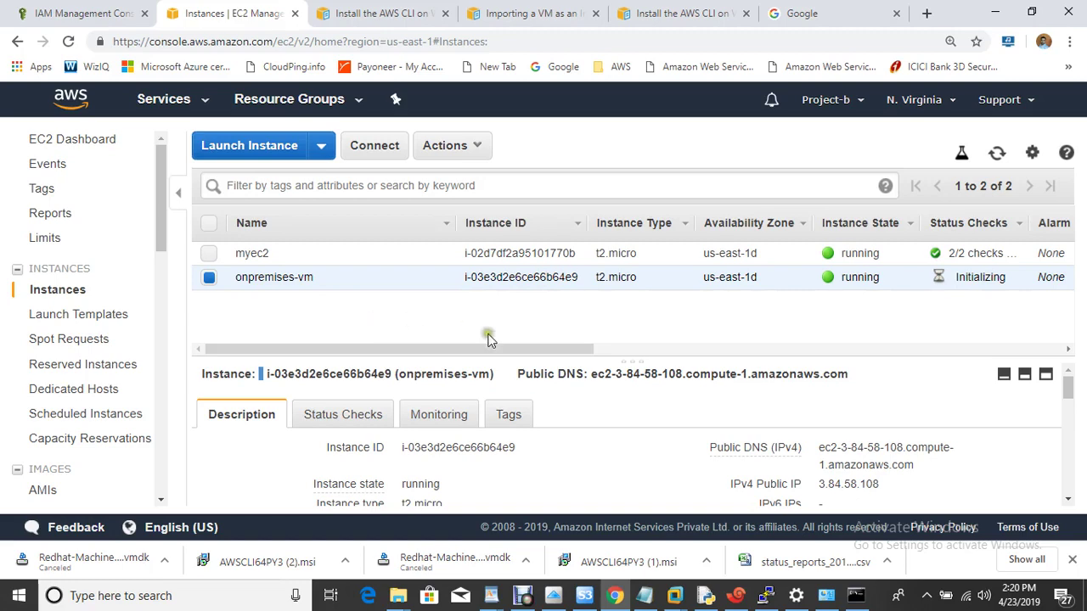
pyautogui.click(522, 597)
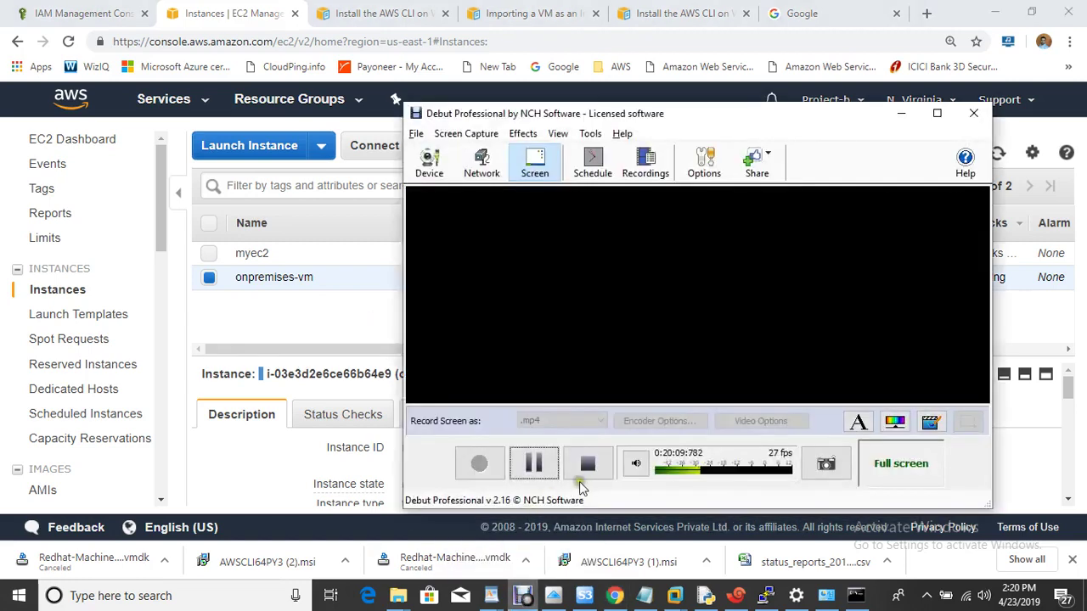